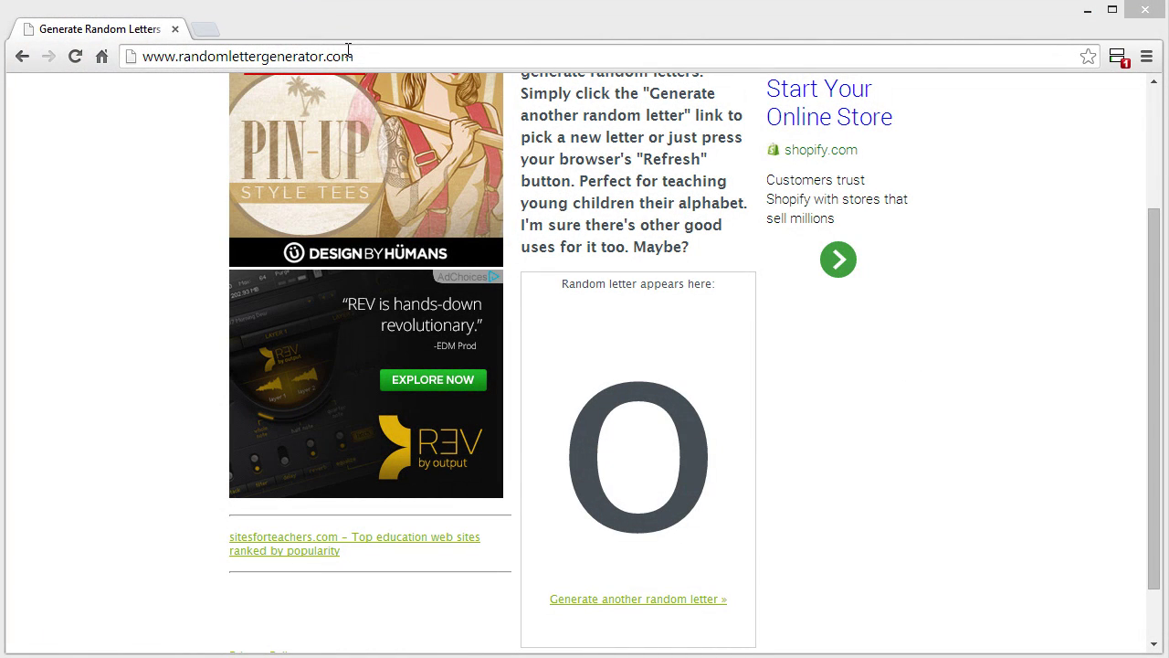
- Generate a random lowercase n, then minimize Chrome to reveal Photoshop
click(365, 55)
click(400, 55)
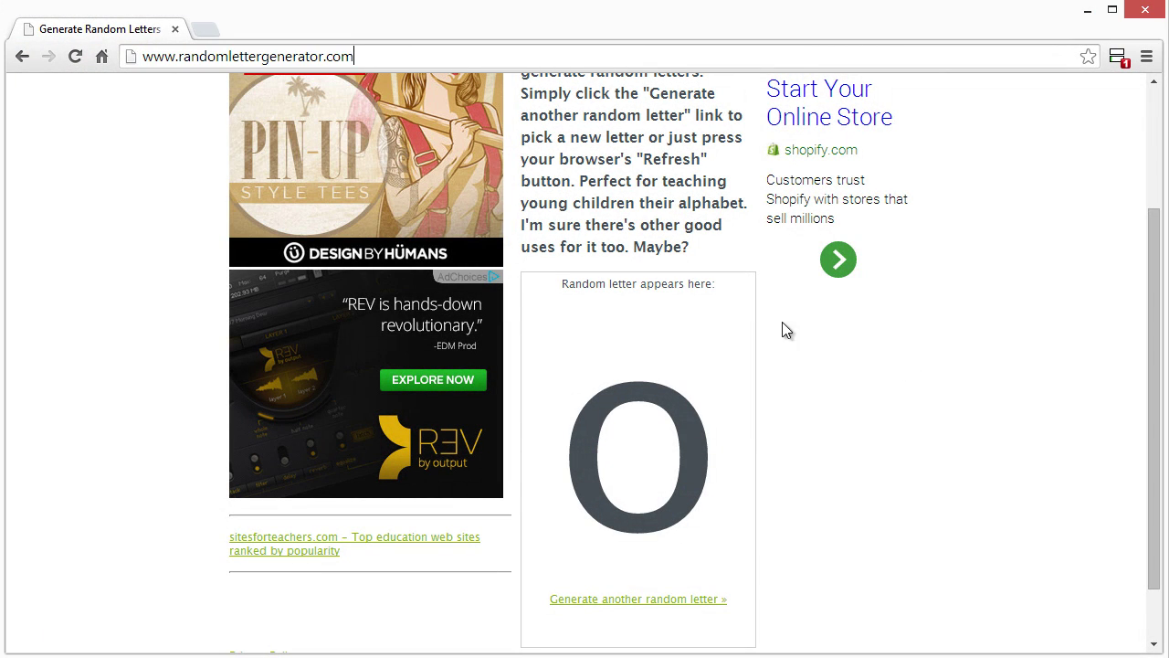
click(651, 599)
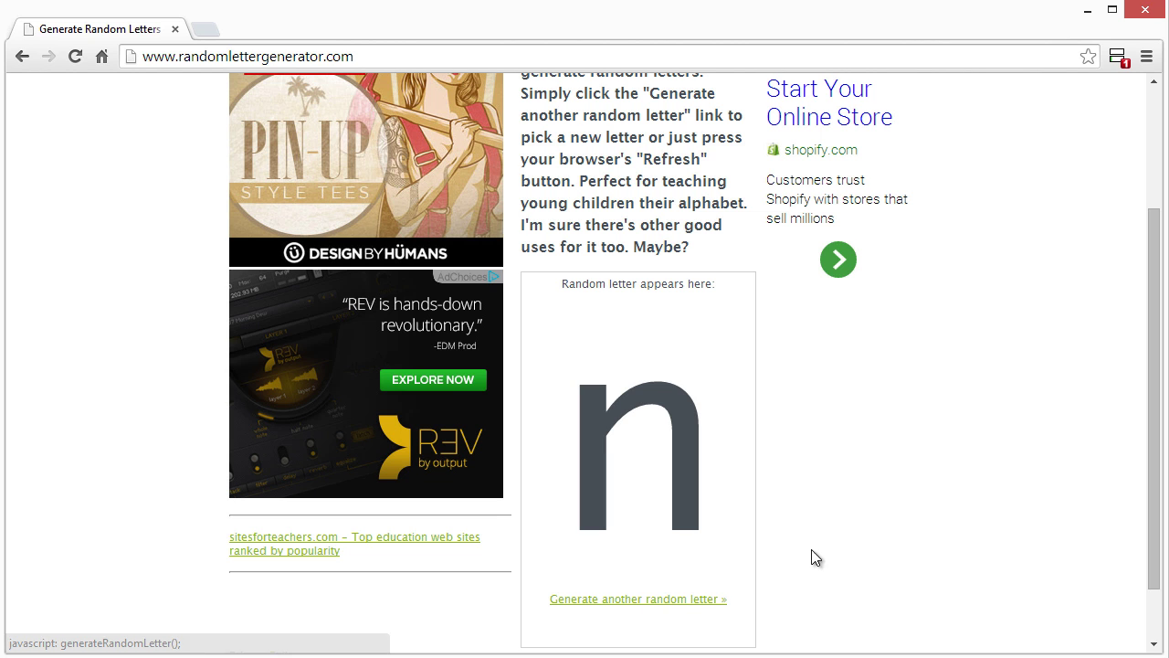
click(1087, 9)
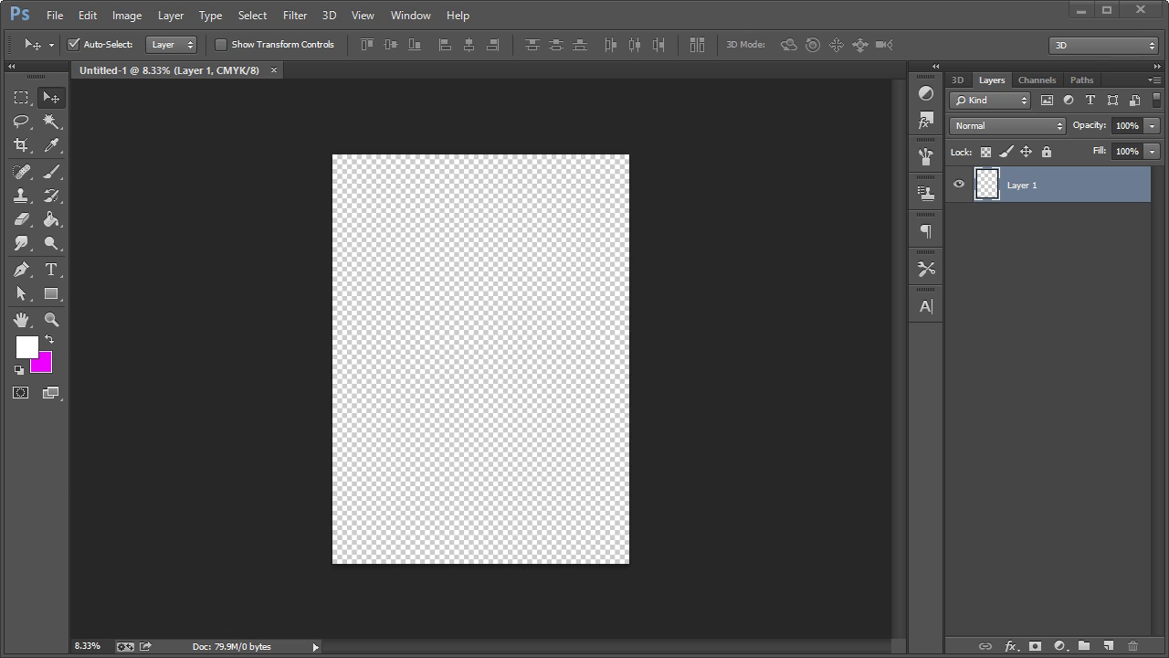
- Type 'N n' on the Illustrator artboard, scale it to about 141 pt and reposition it
key(alt+Tab)
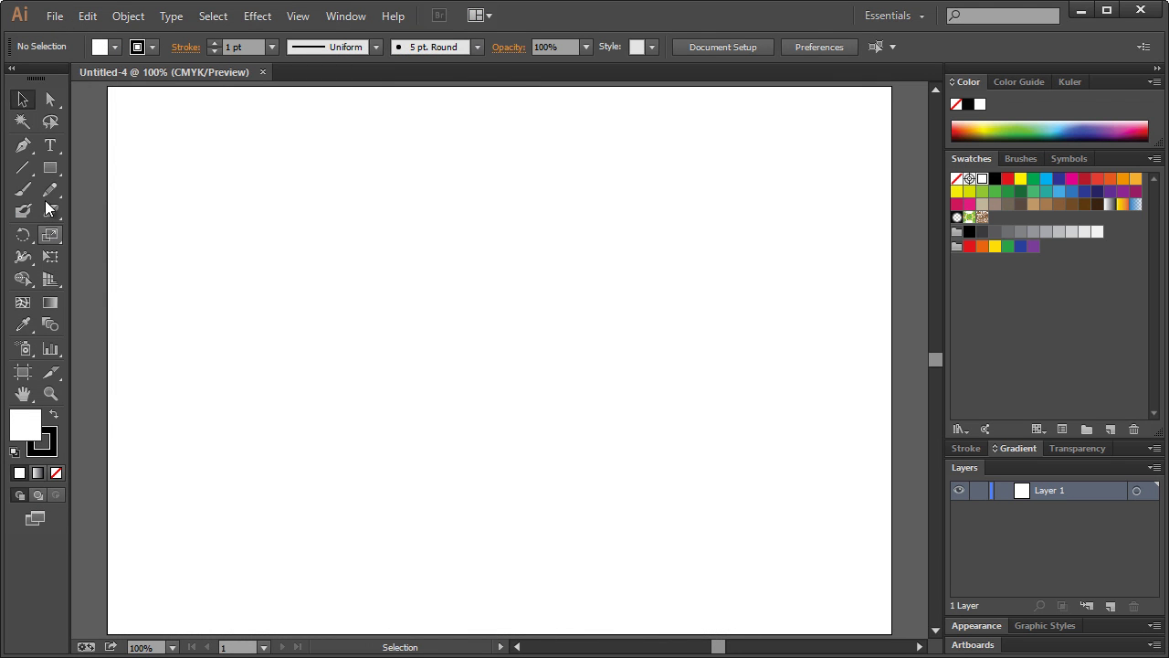
click(50, 145)
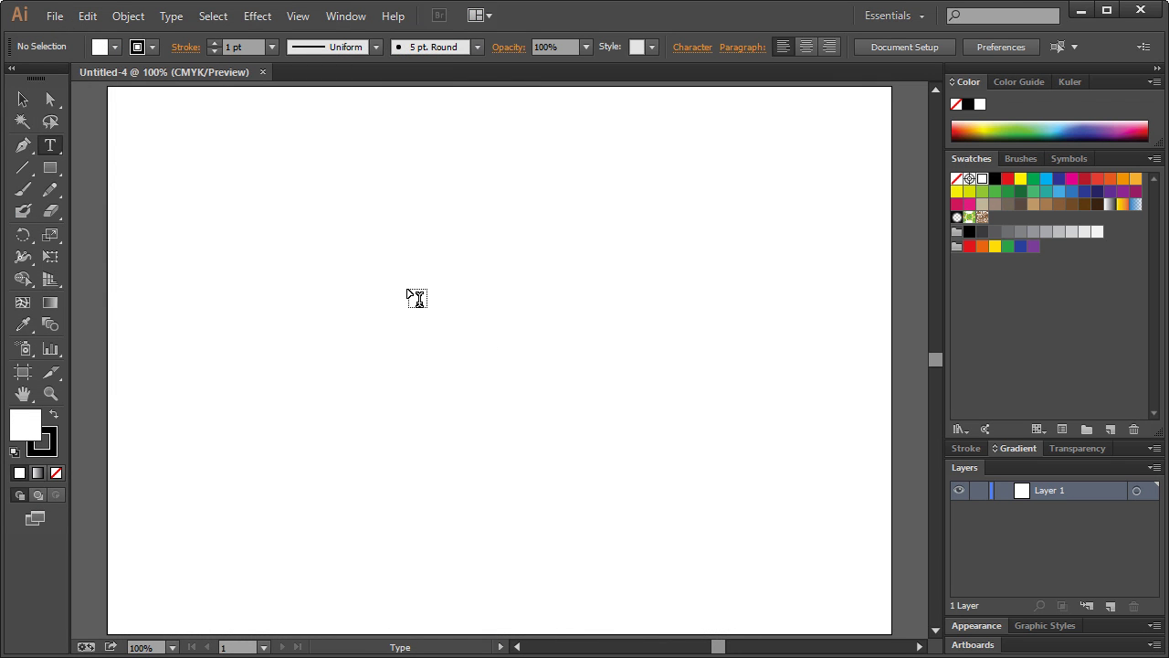
click(417, 301)
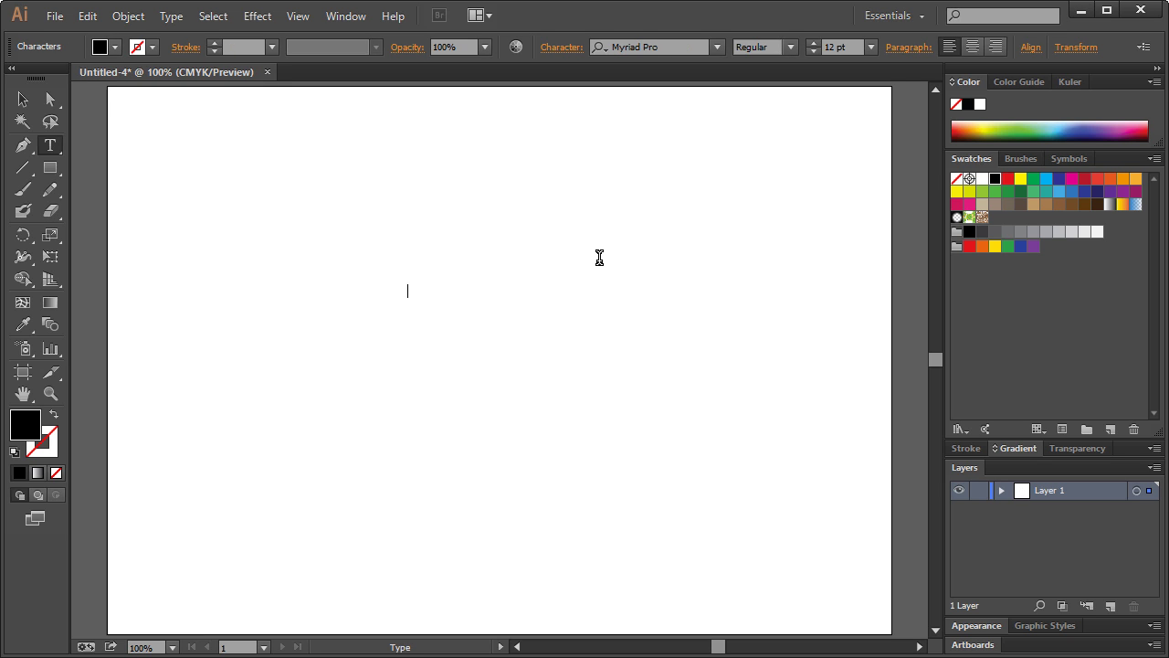
text(N n)
key(Escape)
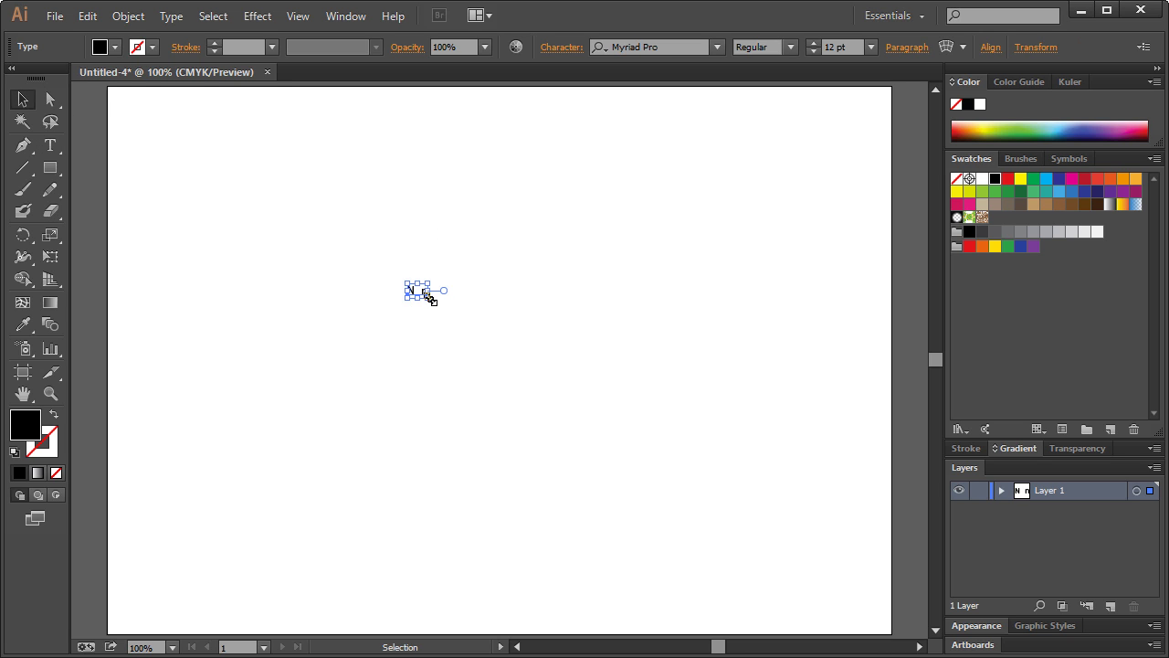
drag(429, 298, 704, 462)
drag(573, 392, 497, 327)
click(673, 259)
- Select the 'N n' text and step through fonts from Nirmala UI to OCR A Std
click(606, 274)
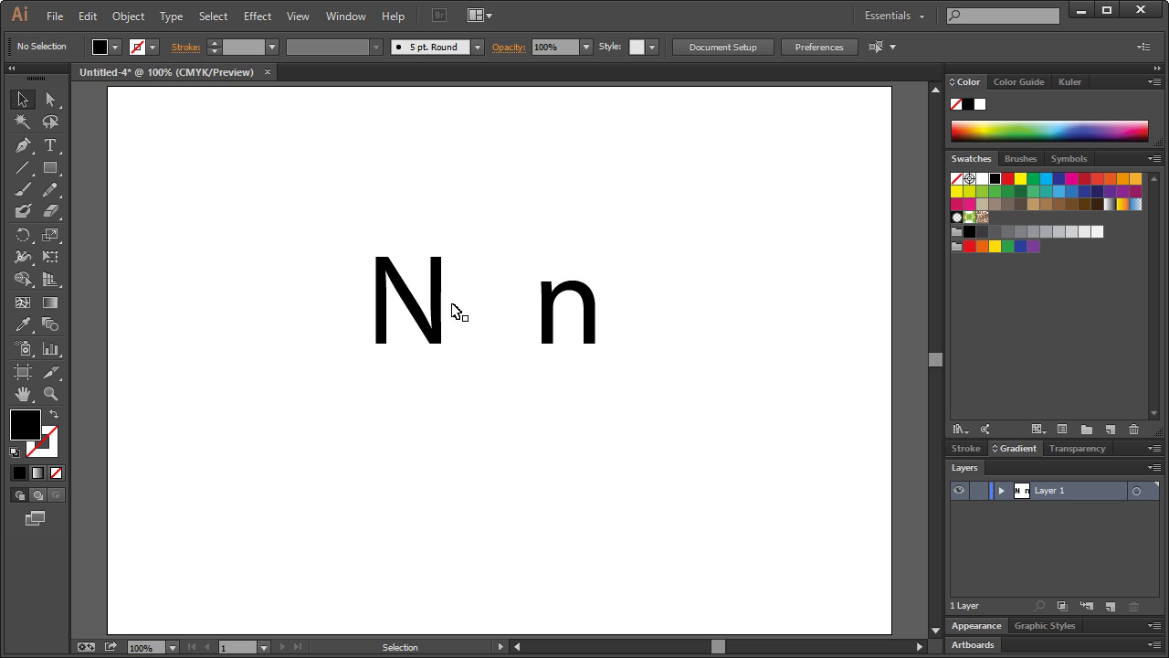
click(436, 313)
click(673, 50)
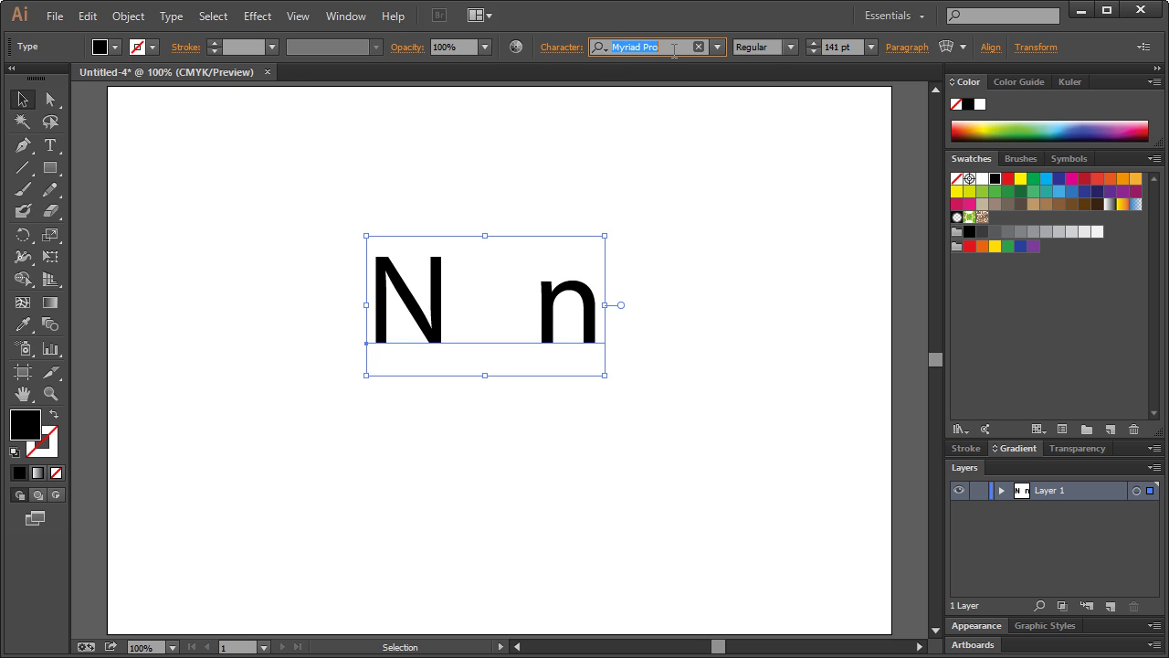
key(Down)
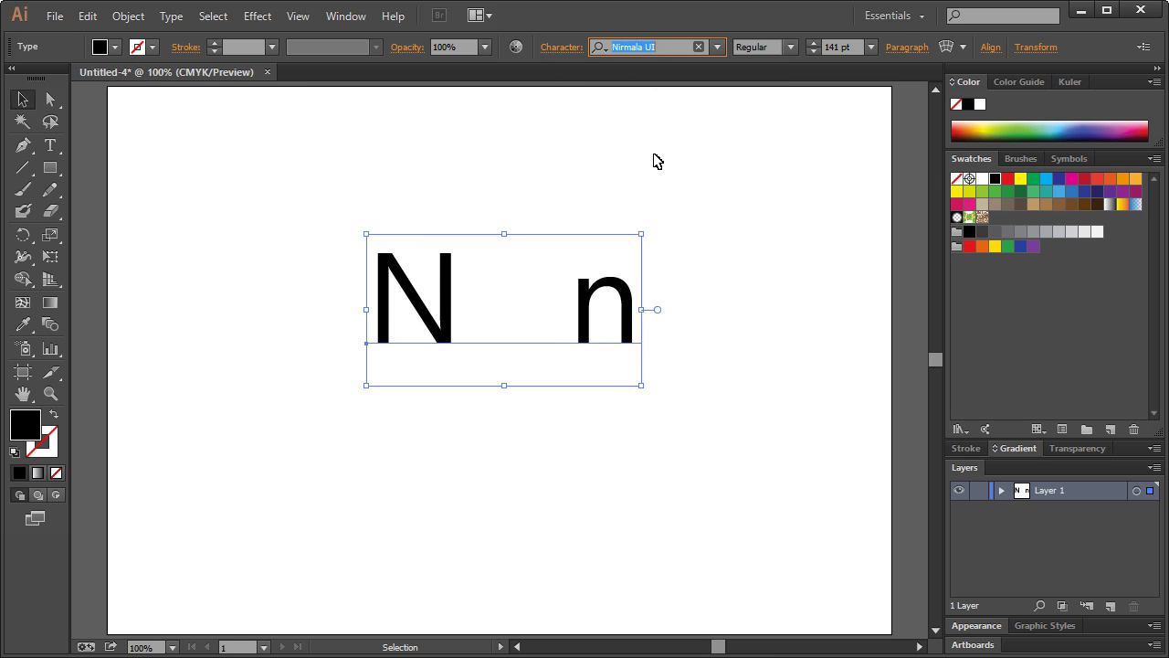
key(Down)
key(Down)
key(Down)
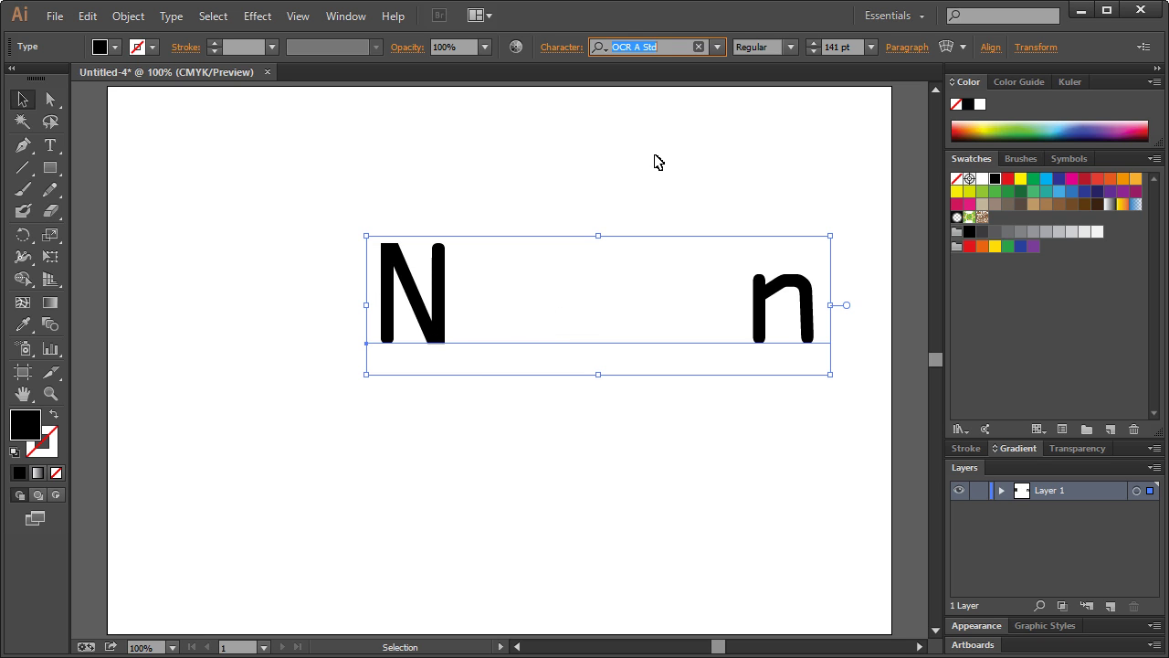
key(Down)
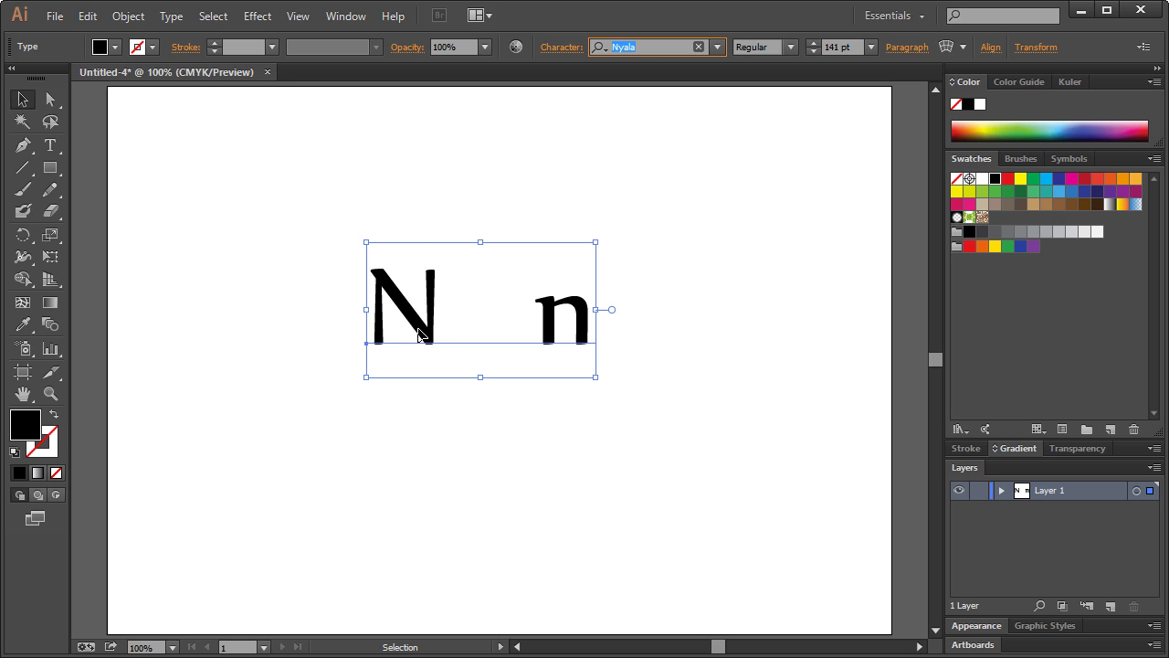
- Delete the capital N and space, then enlarge the n to about 263 pt and move it
double_click(496, 323)
key(ctrl+a)
click(539, 301)
drag(538, 301, 331, 292)
key(BackSpace)
click(22, 99)
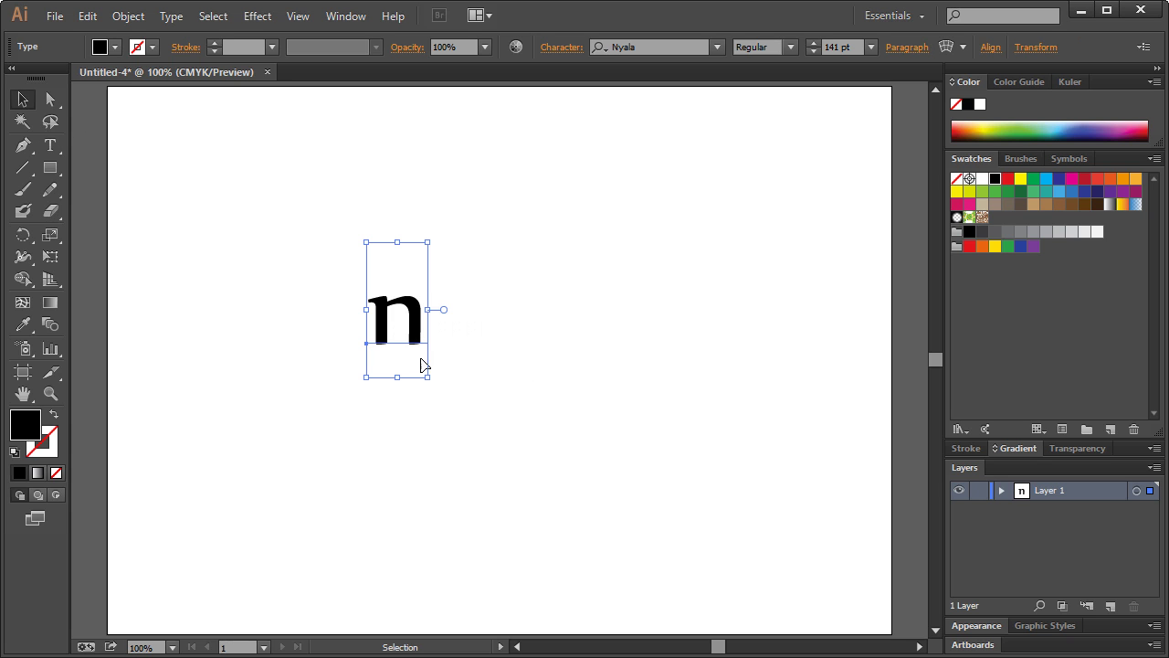
drag(426, 376, 548, 493)
drag(438, 383, 472, 339)
- Enter Open Sans as the n's font and preview fonts down the list, ending on PT Sans
click(637, 47)
text(Open Sans)
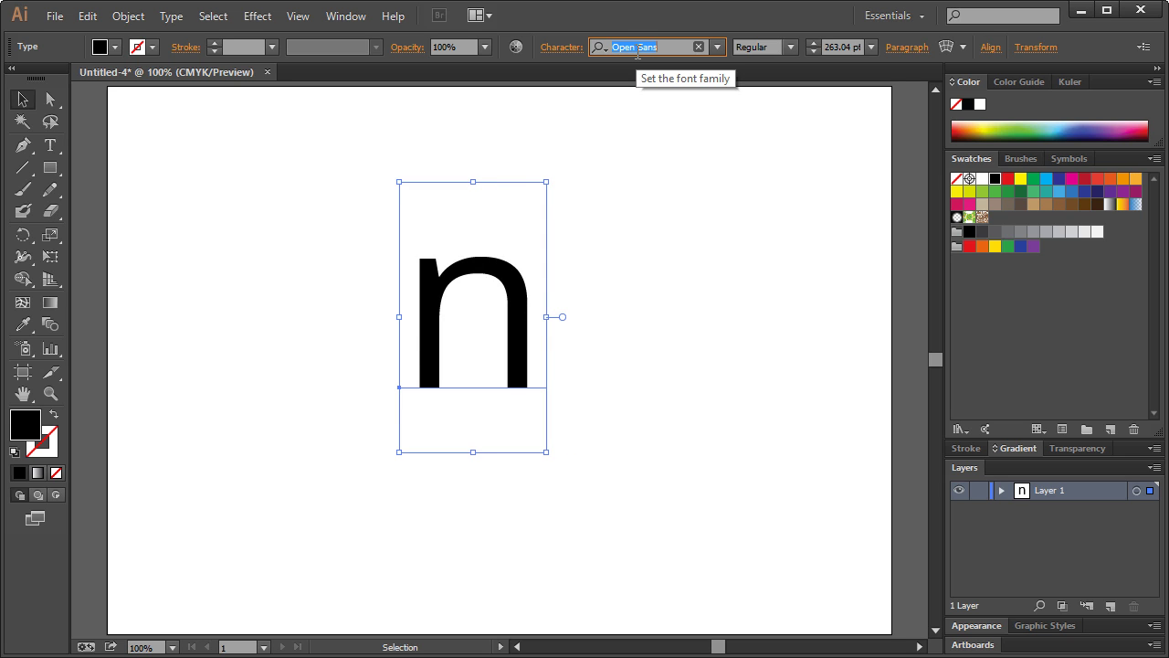
key(Down)
key(Down)
key(Down)
key(Down)
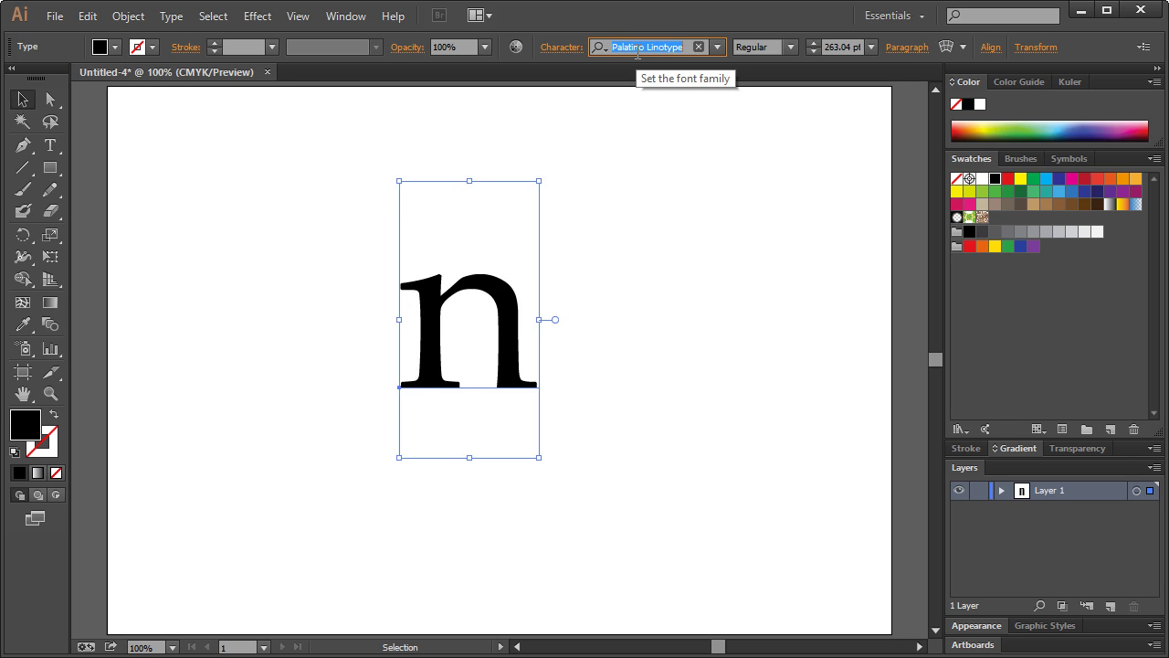
key(Down)
key(Down)
key(Down)
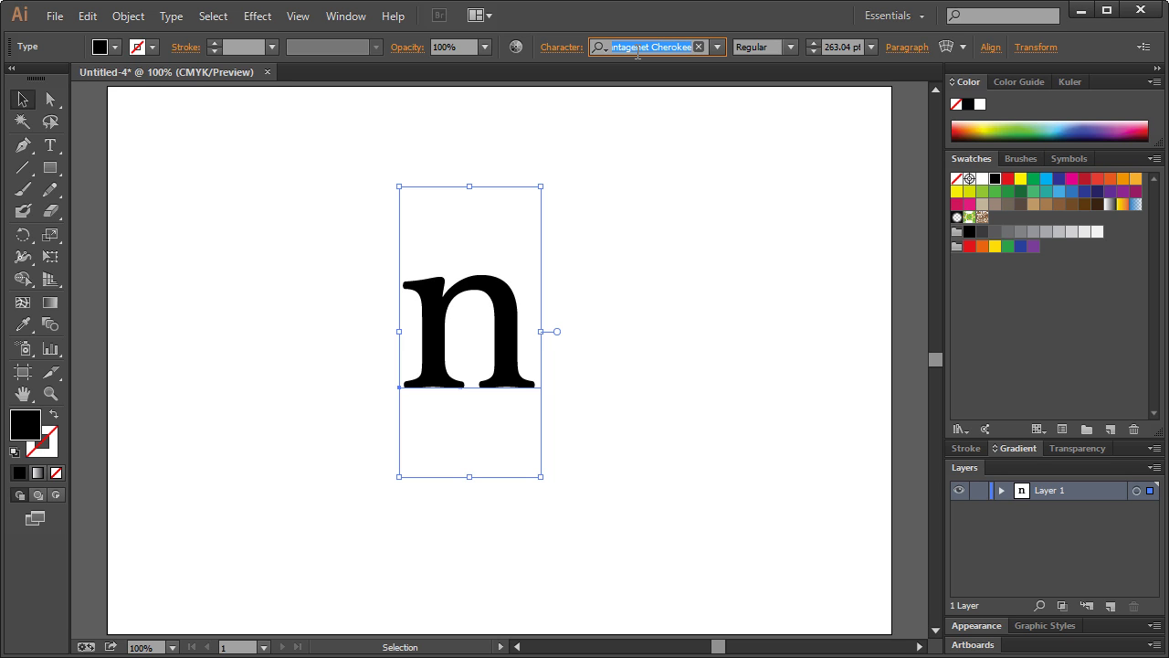
key(Down)
key(Down)
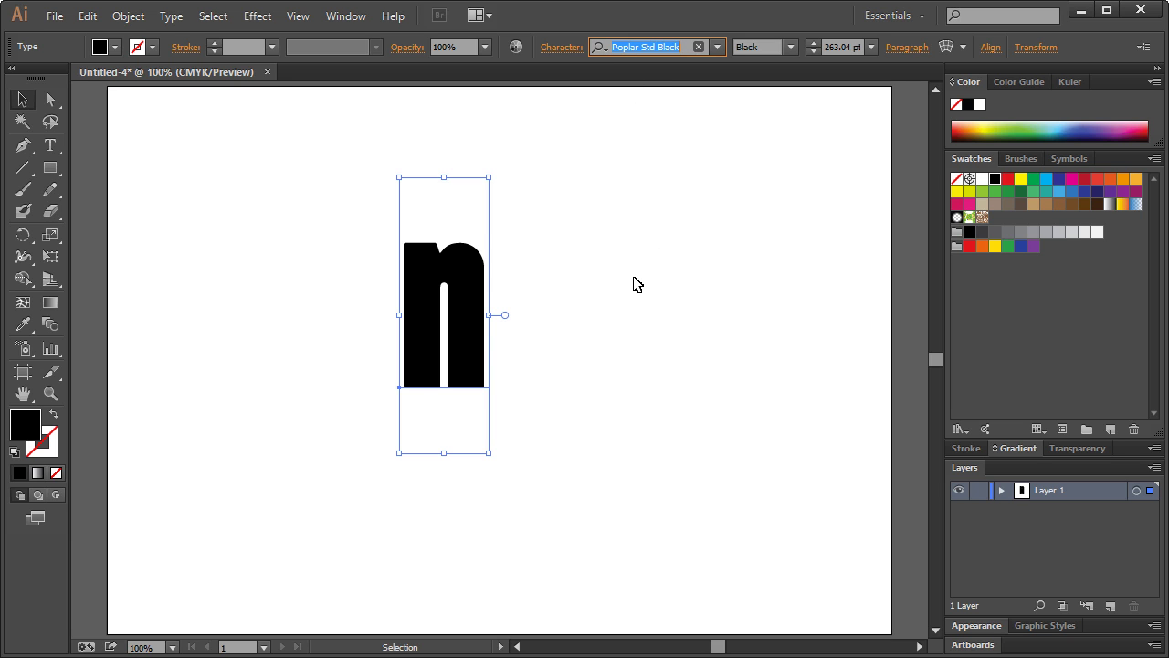
key(Down)
key(Down)
key(Down)
key(Down)
key(Down)
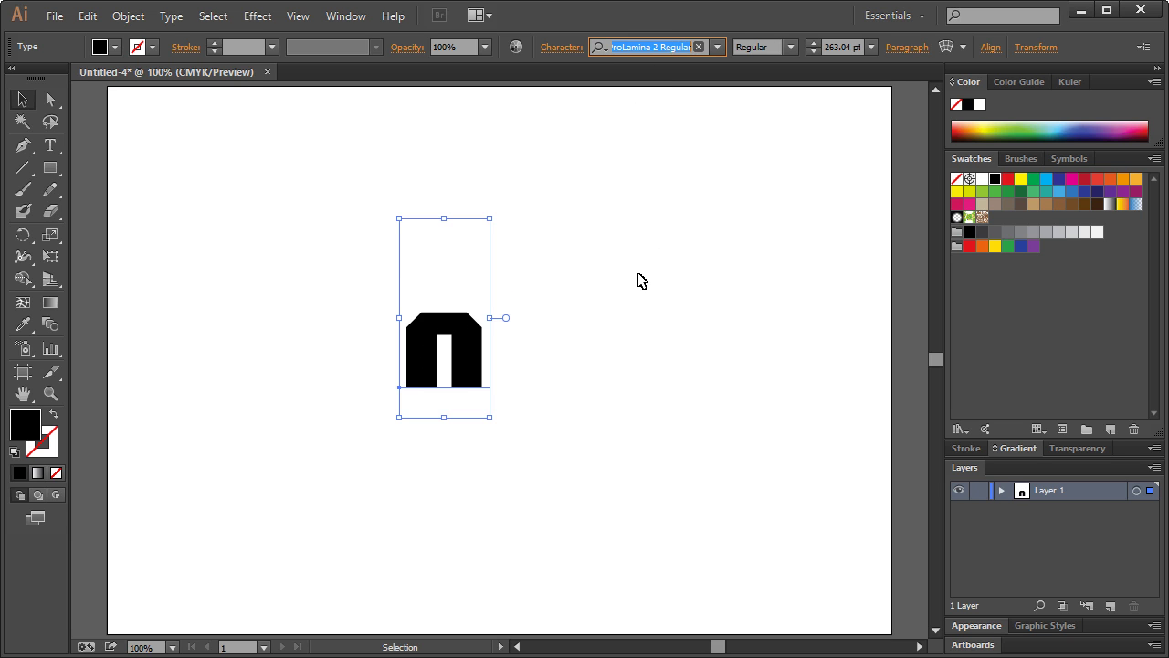
key(Down)
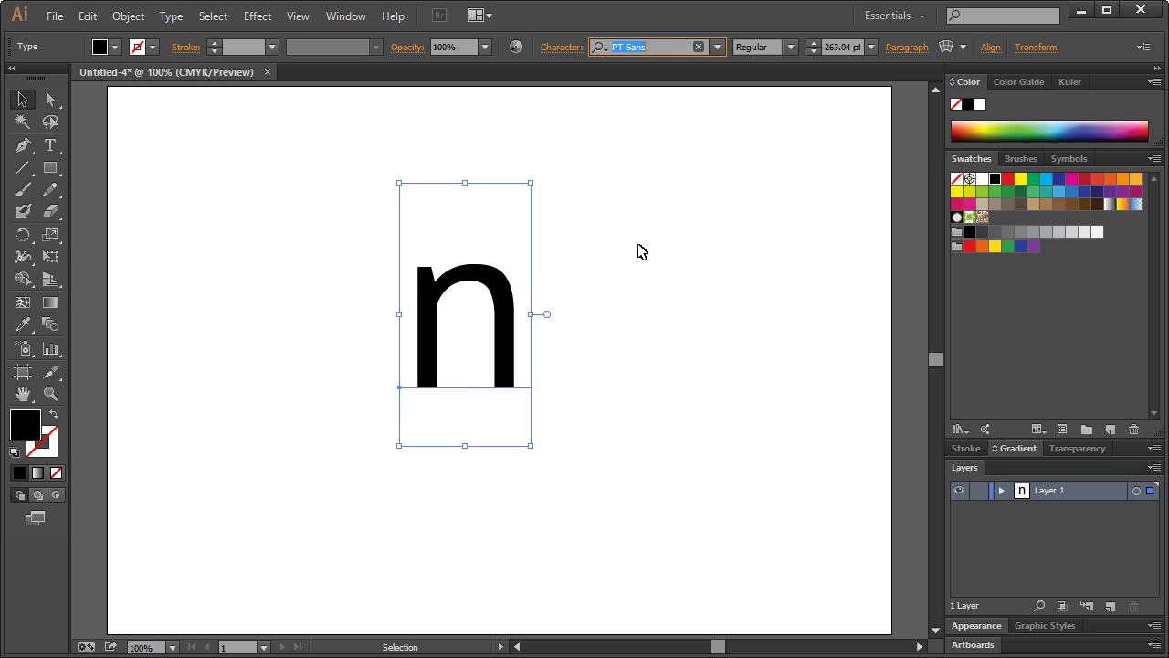
click(662, 312)
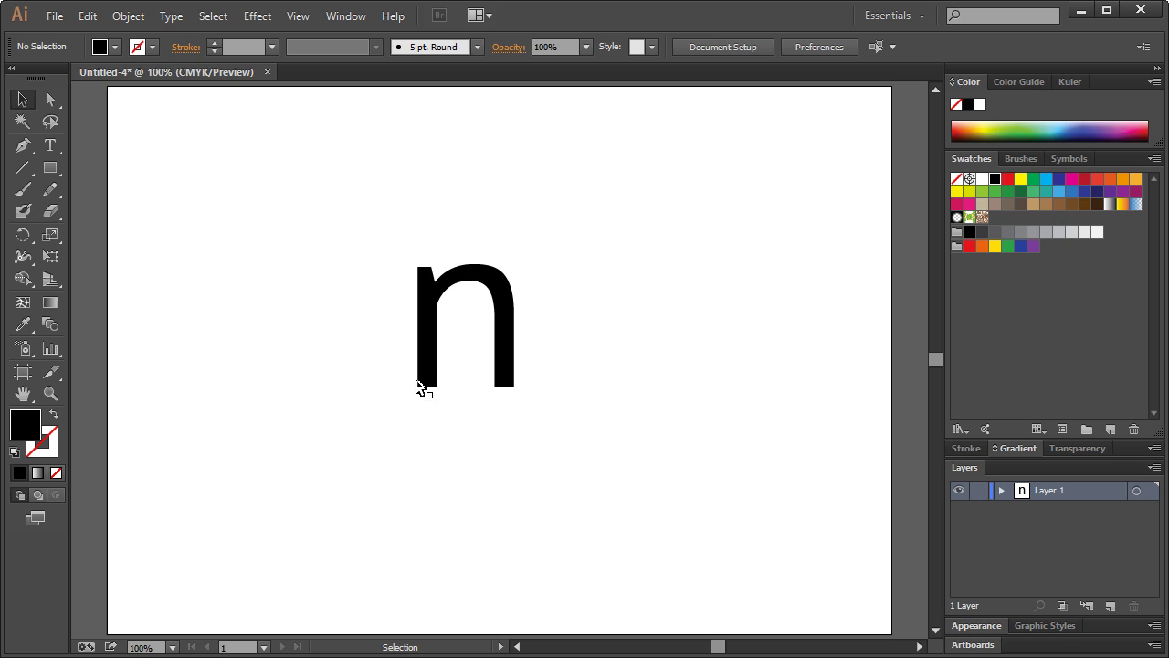
- Edit the letter's text, typing 'u' over the selected character
click(463, 290)
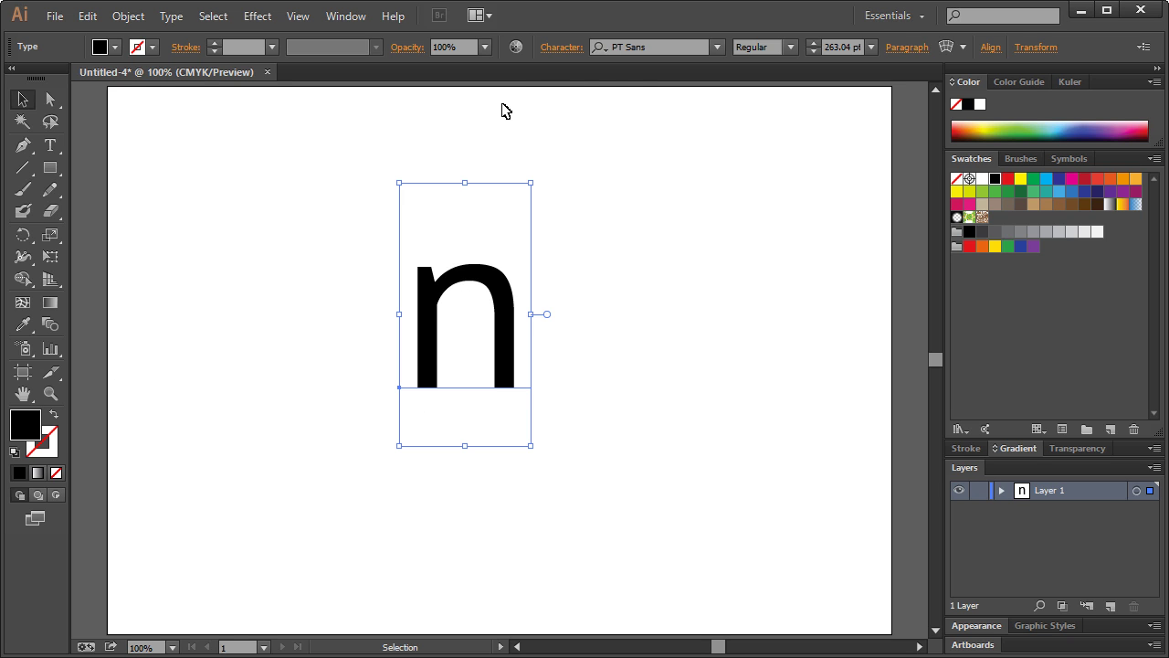
click(672, 43)
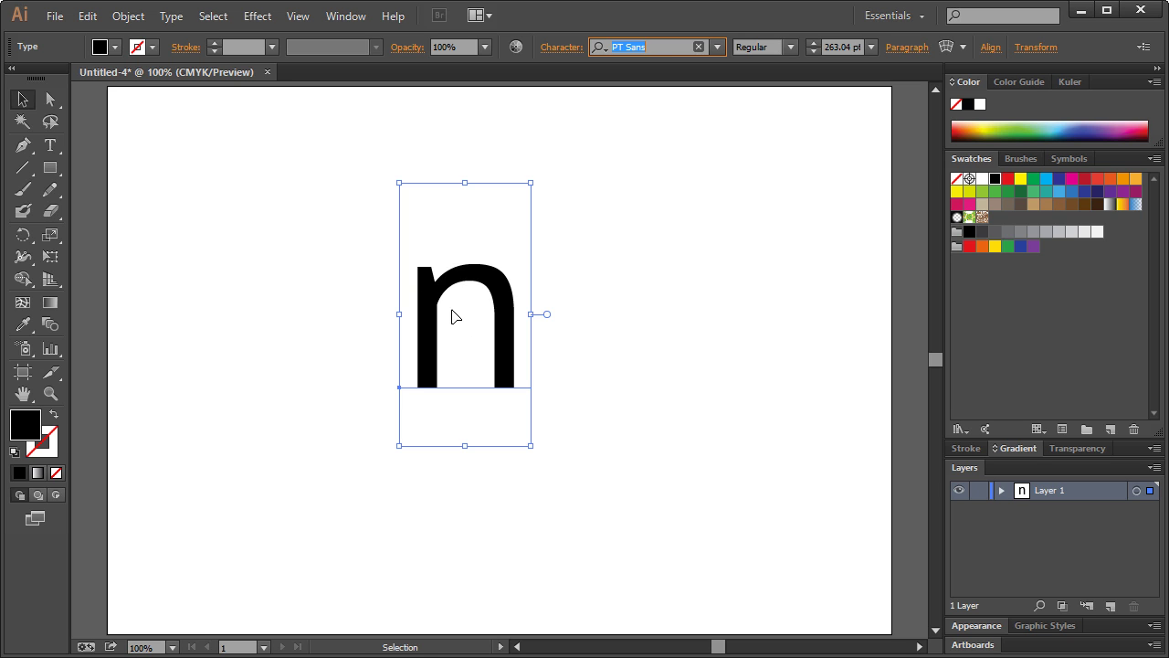
double_click(475, 327)
key(ctrl+a)
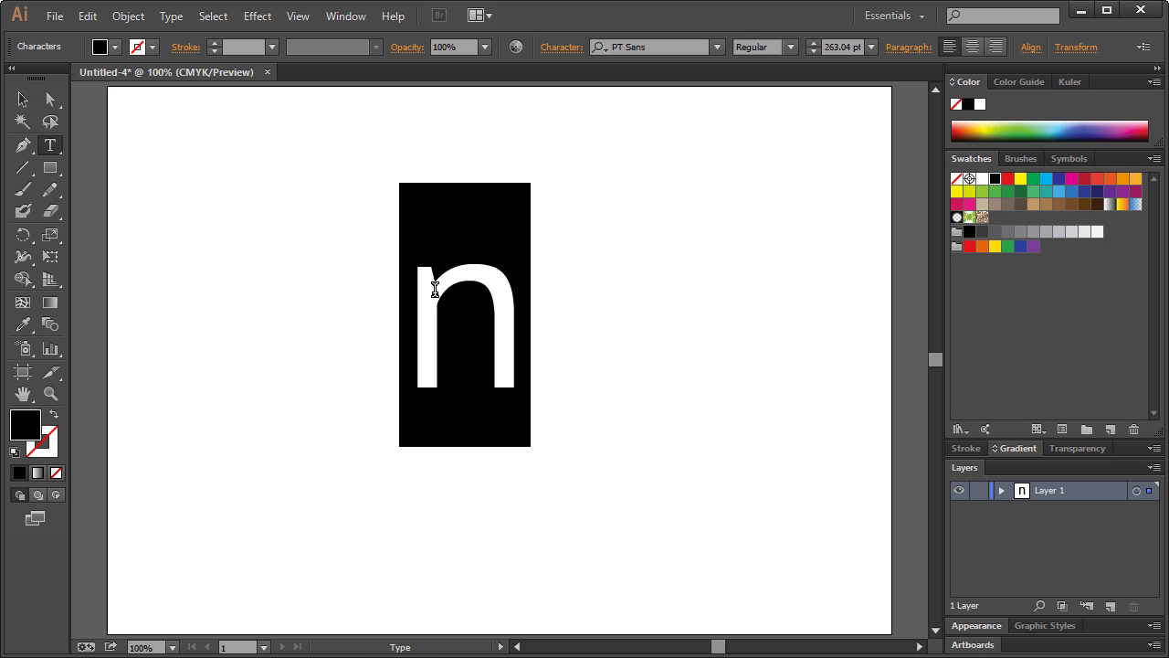
text(u)
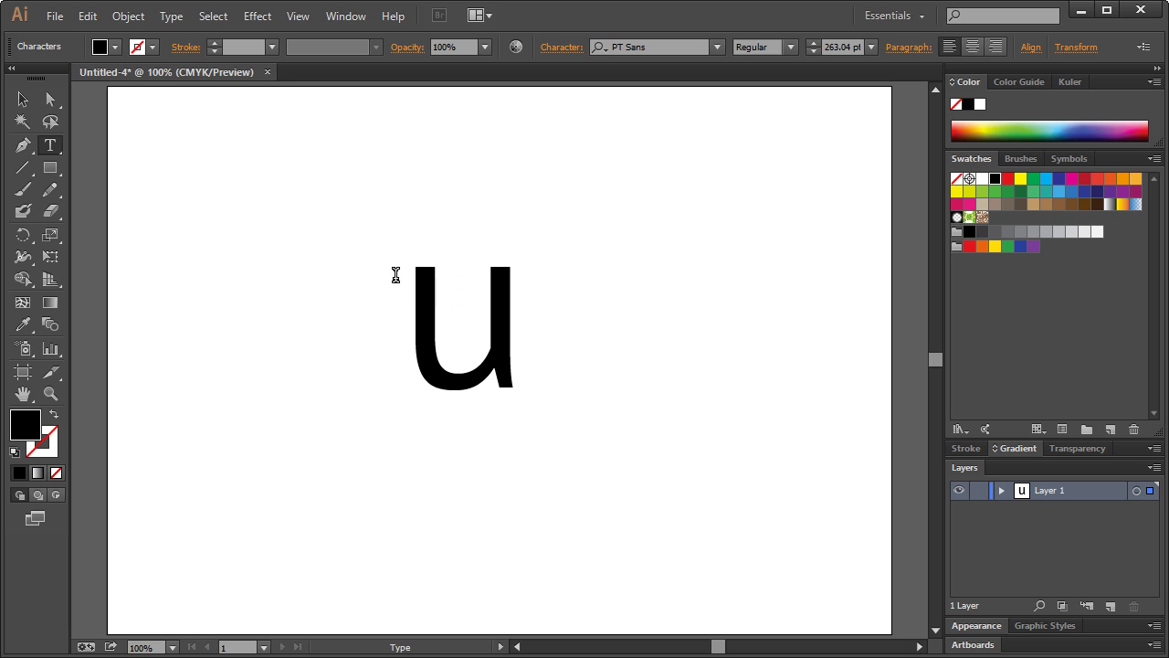
click(22, 103)
- Scroll through the font list and set the letter's typeface to Sansation
click(661, 47)
scroll(661, 46, down, 1)
scroll(661, 47, up, 1)
click(22, 103)
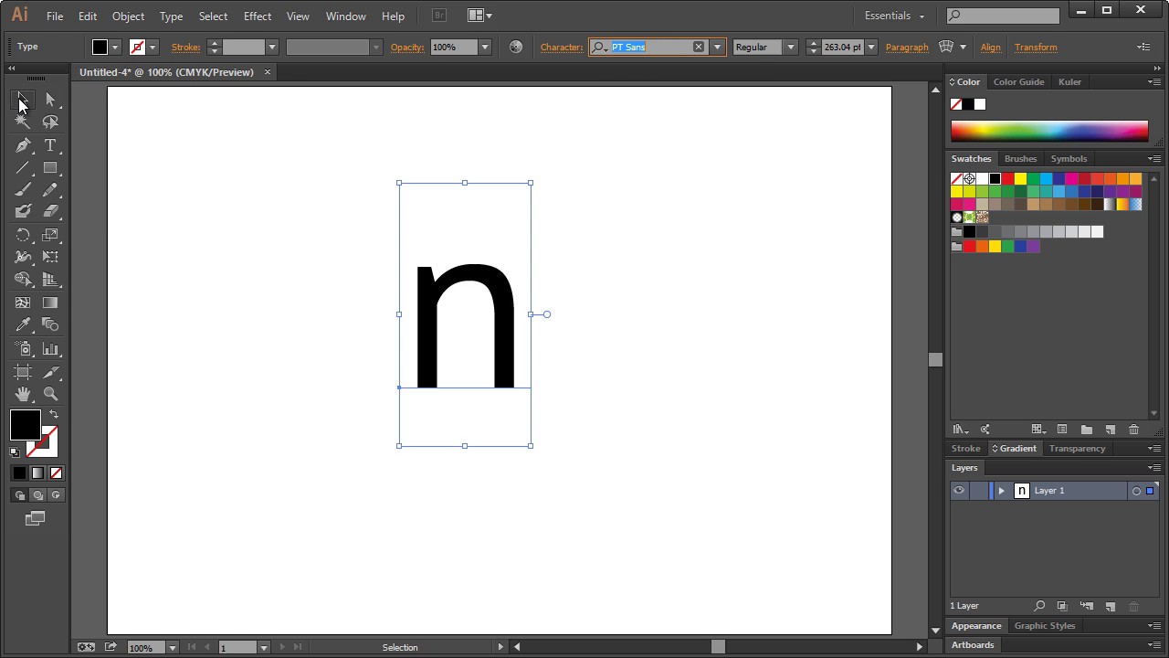
click(699, 33)
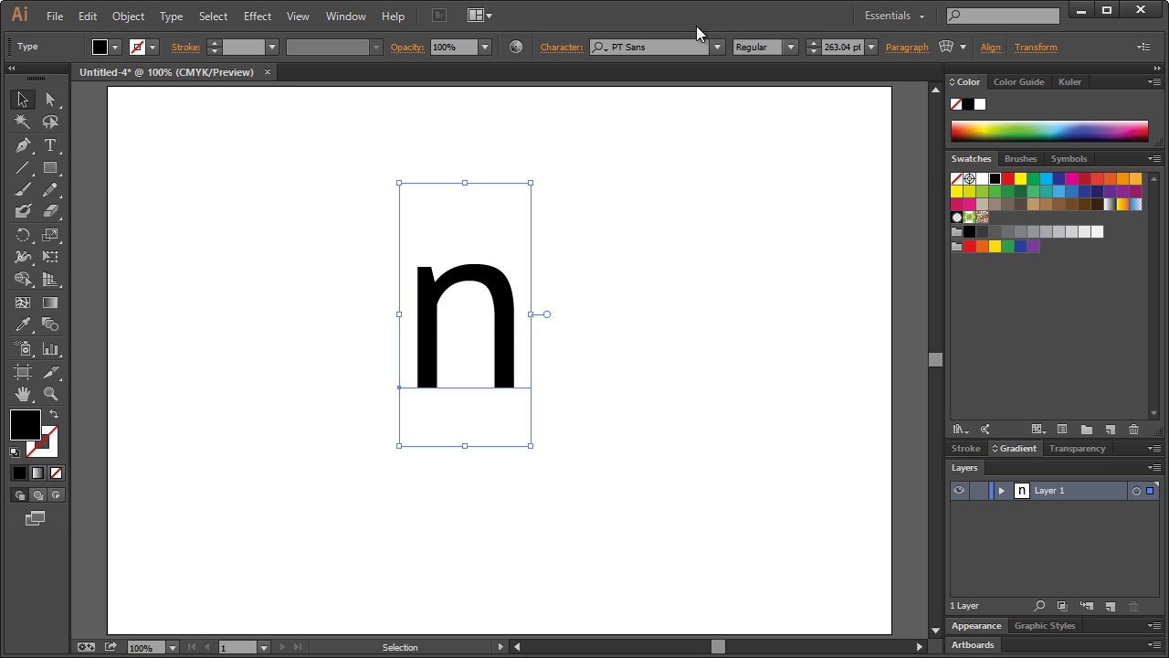
click(648, 46)
scroll(650, 46, down, 4)
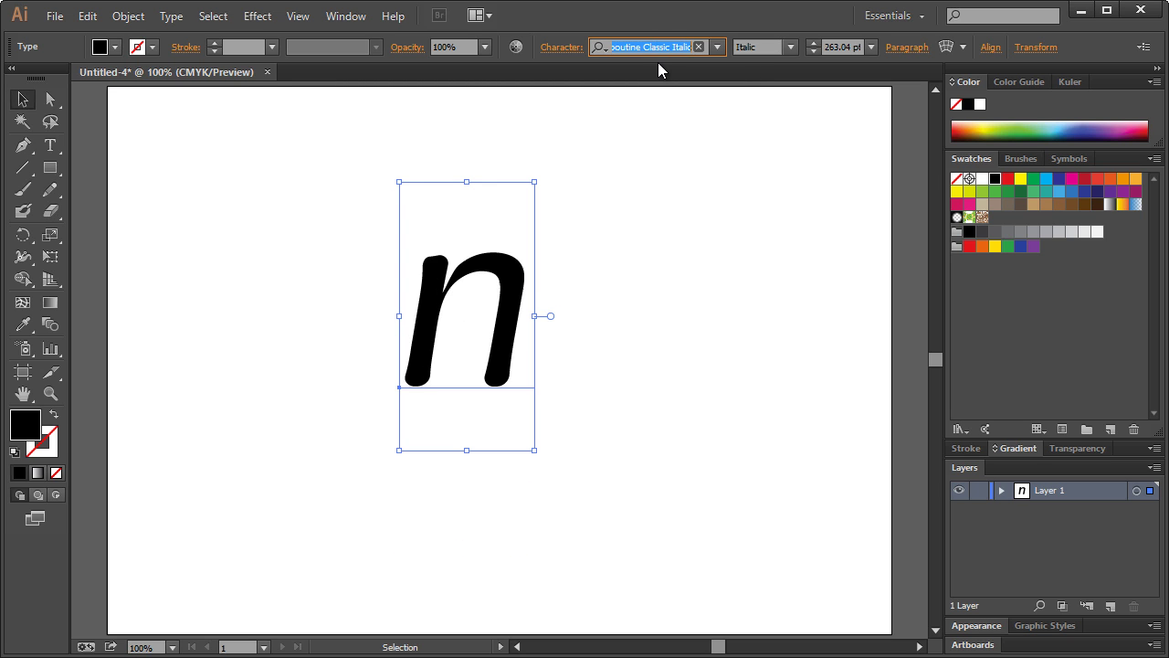
scroll(657, 62, up, 3)
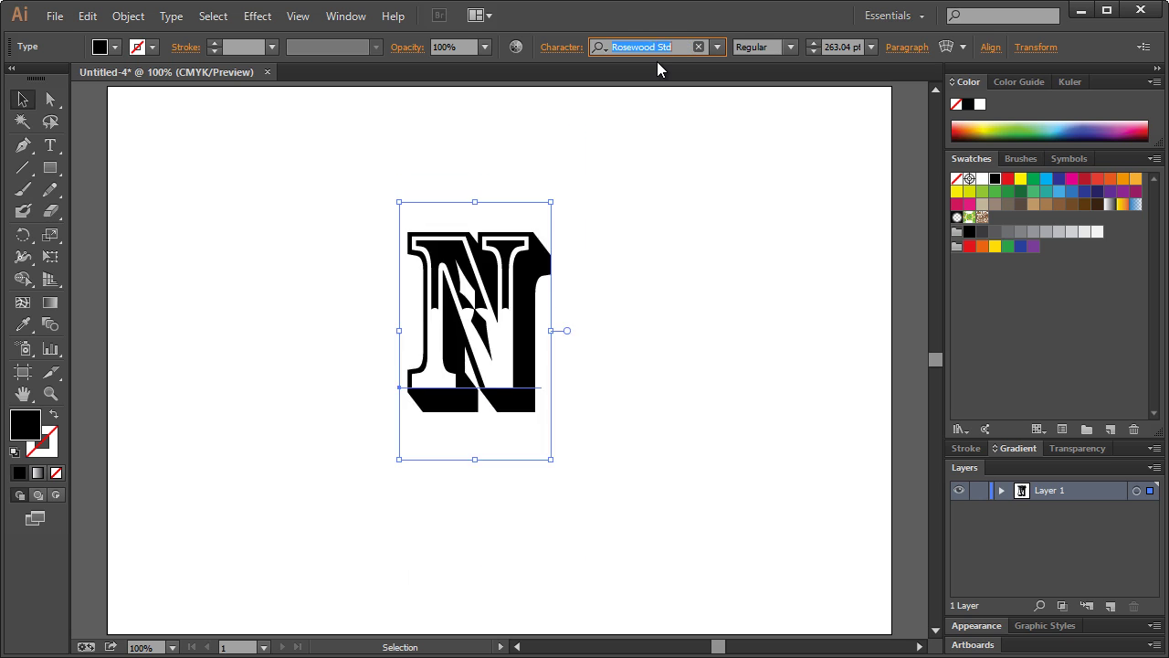
scroll(657, 61, up, 2)
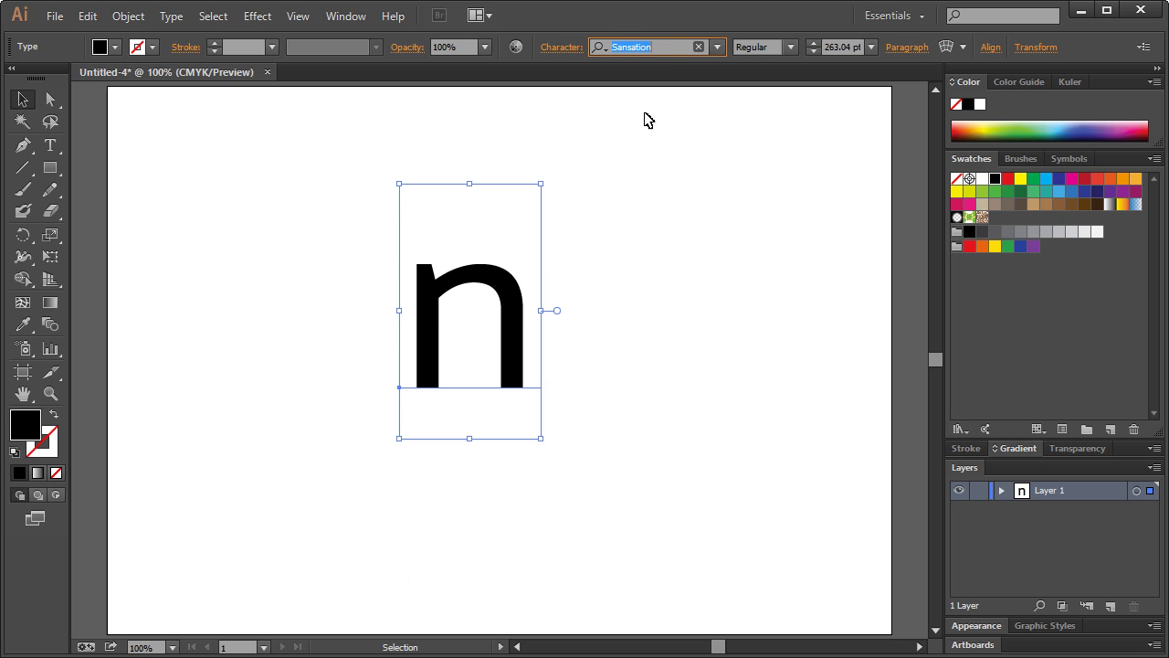
scroll(632, 156, up, 1)
scroll(628, 178, down, 1)
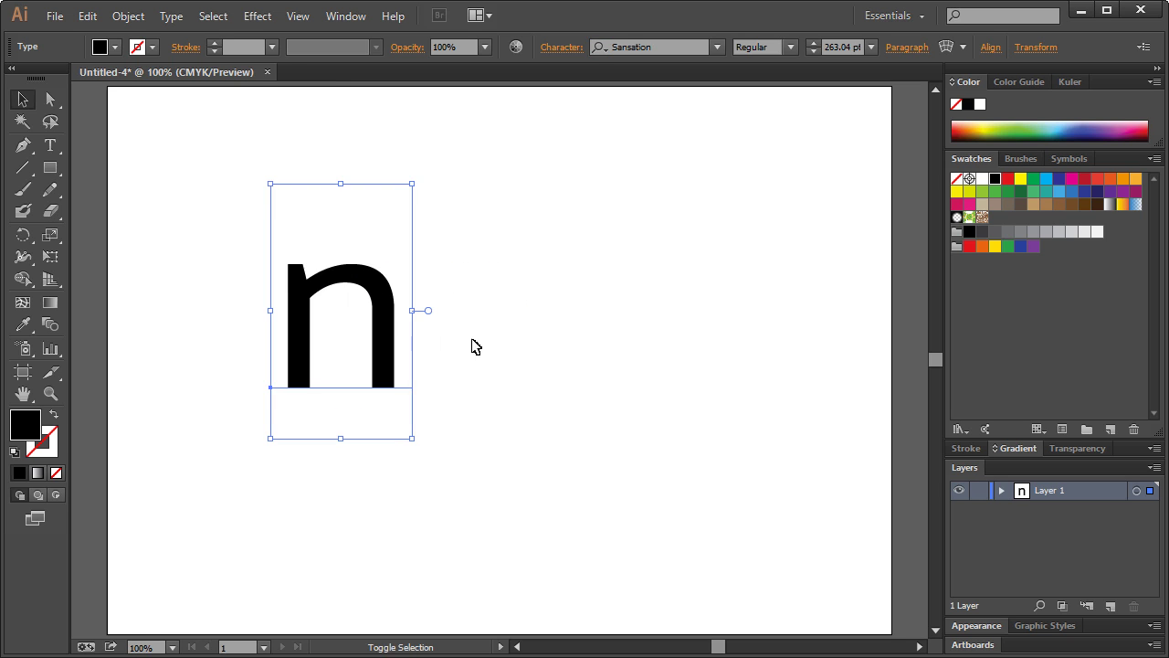
- Turn on View > Show Grid and View > Snap to Grid
click(538, 337)
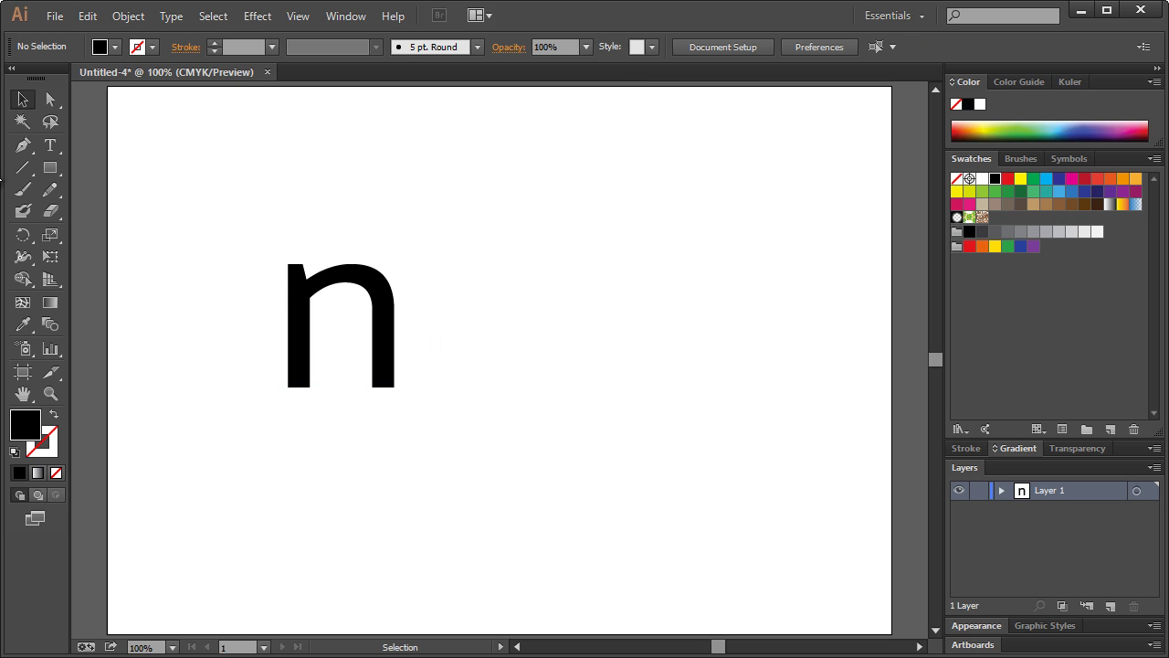
click(301, 16)
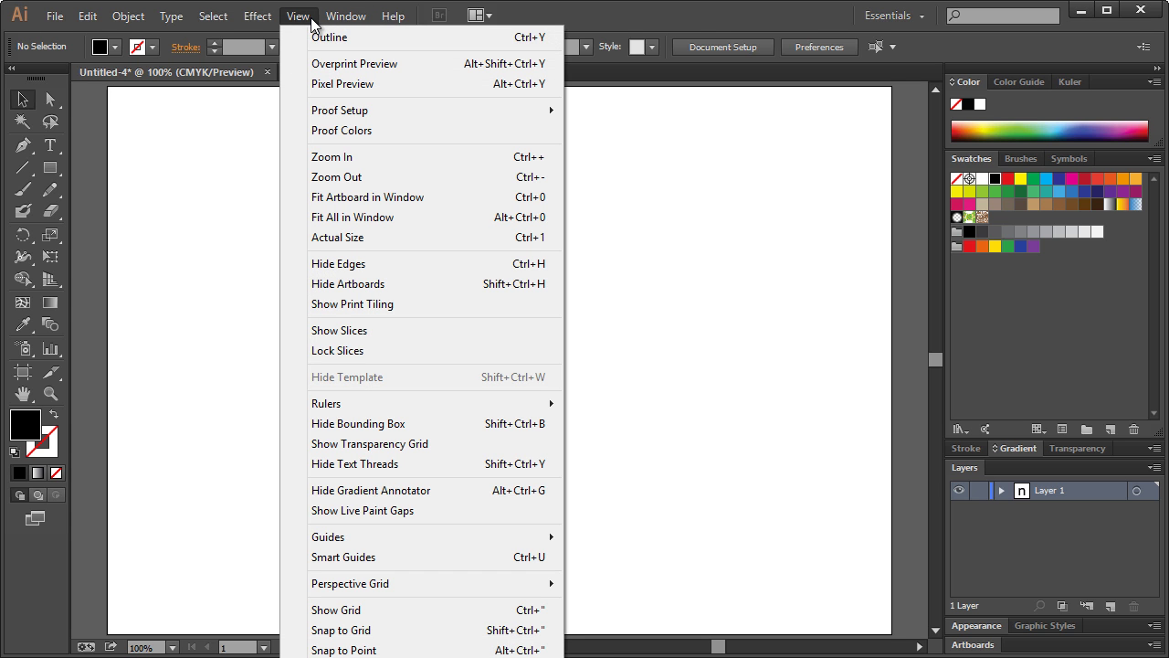
click(385, 612)
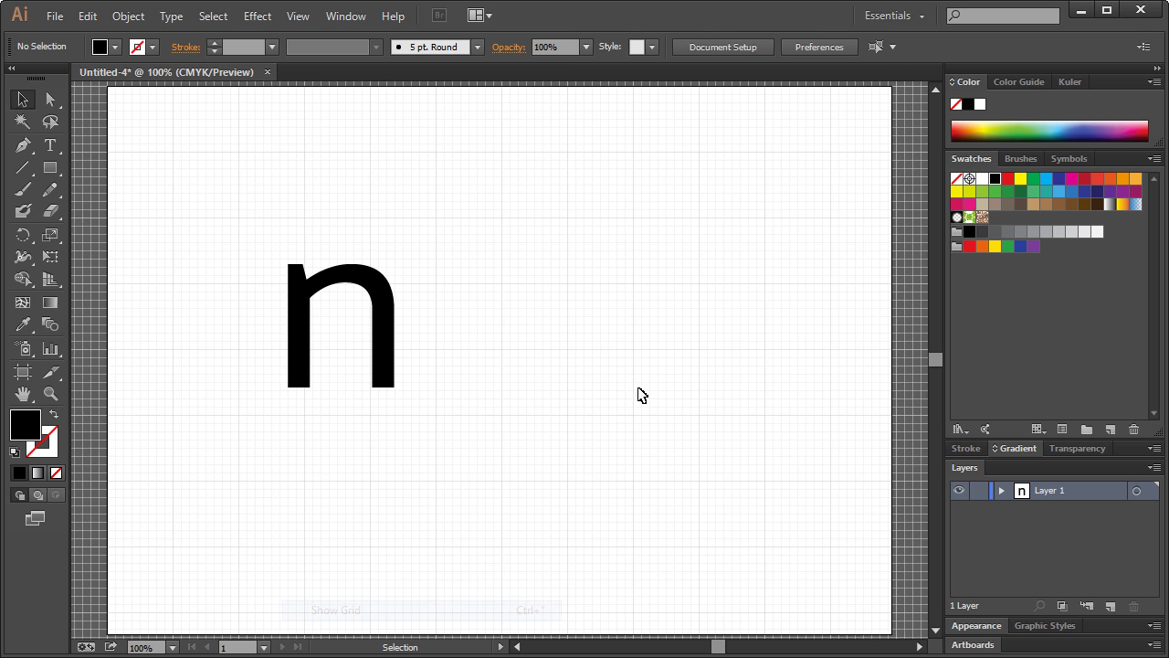
click(313, 20)
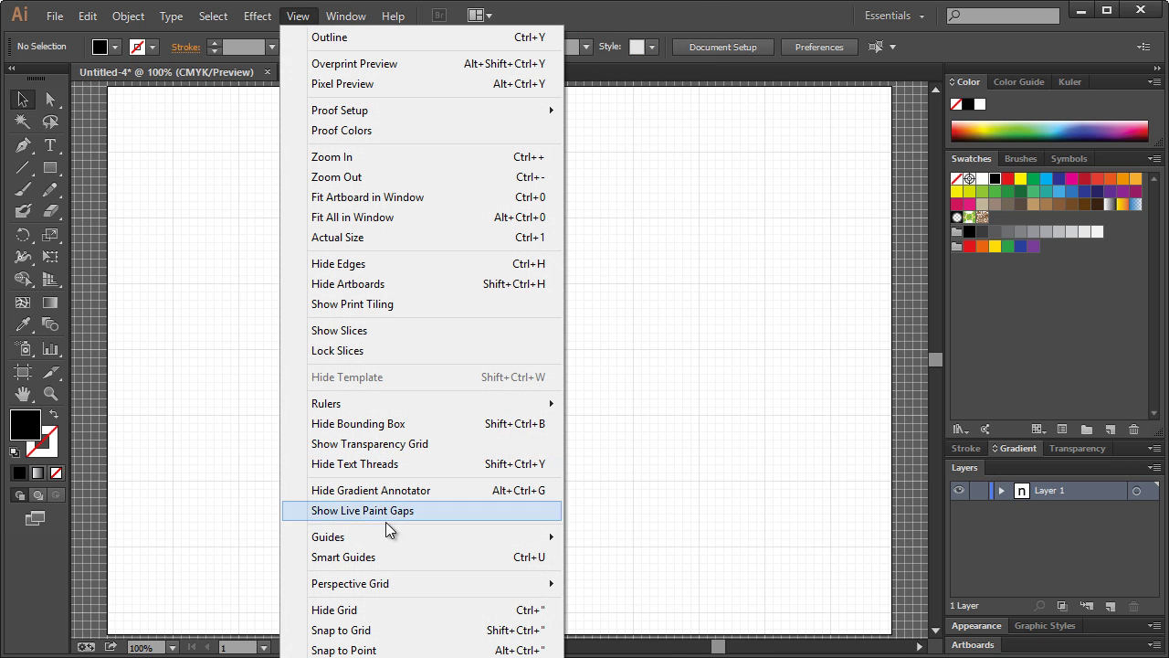
click(378, 629)
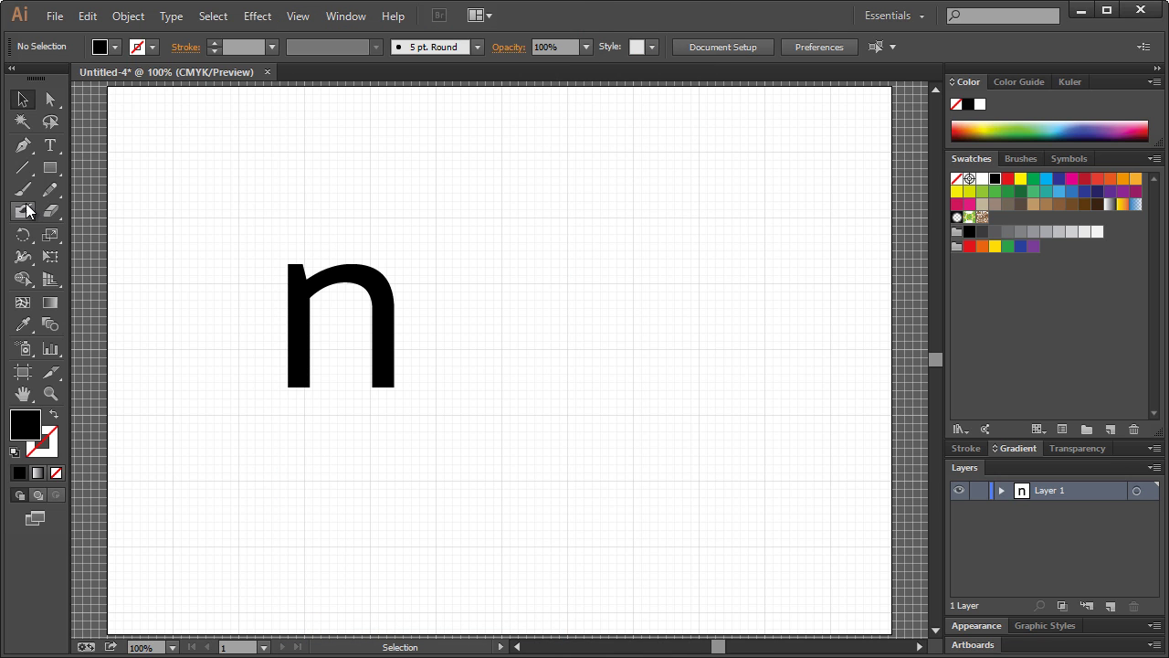
- With the Pen tool, set no fill and a black 15 pt stroke
drag(23, 147, 108, 147)
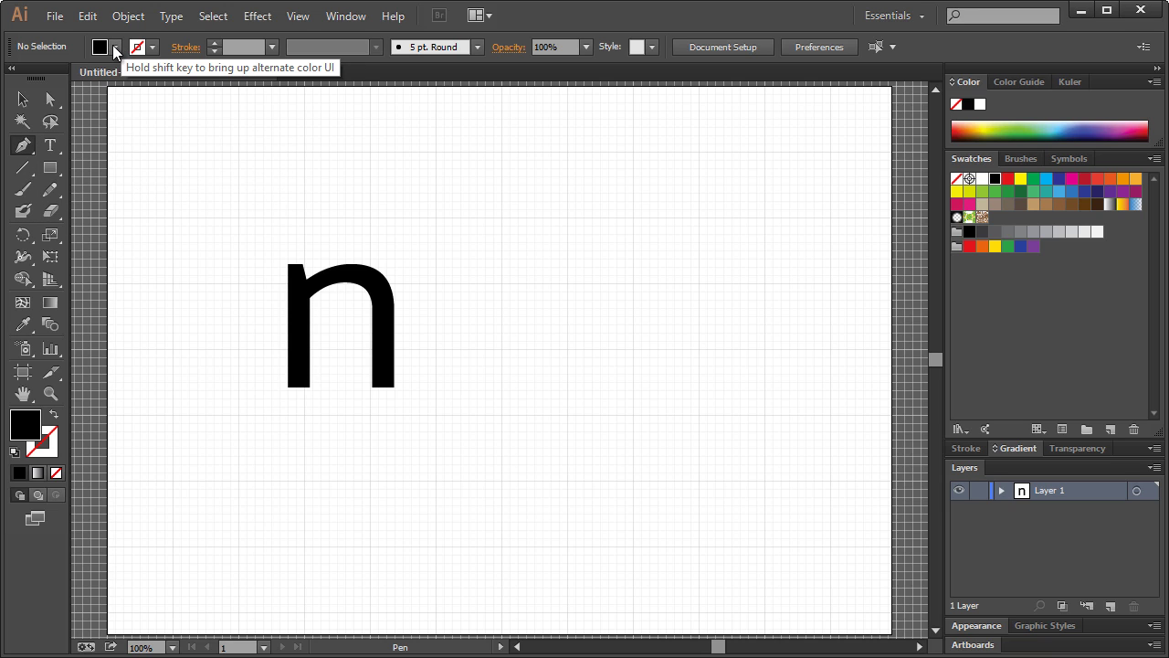
click(1025, 449)
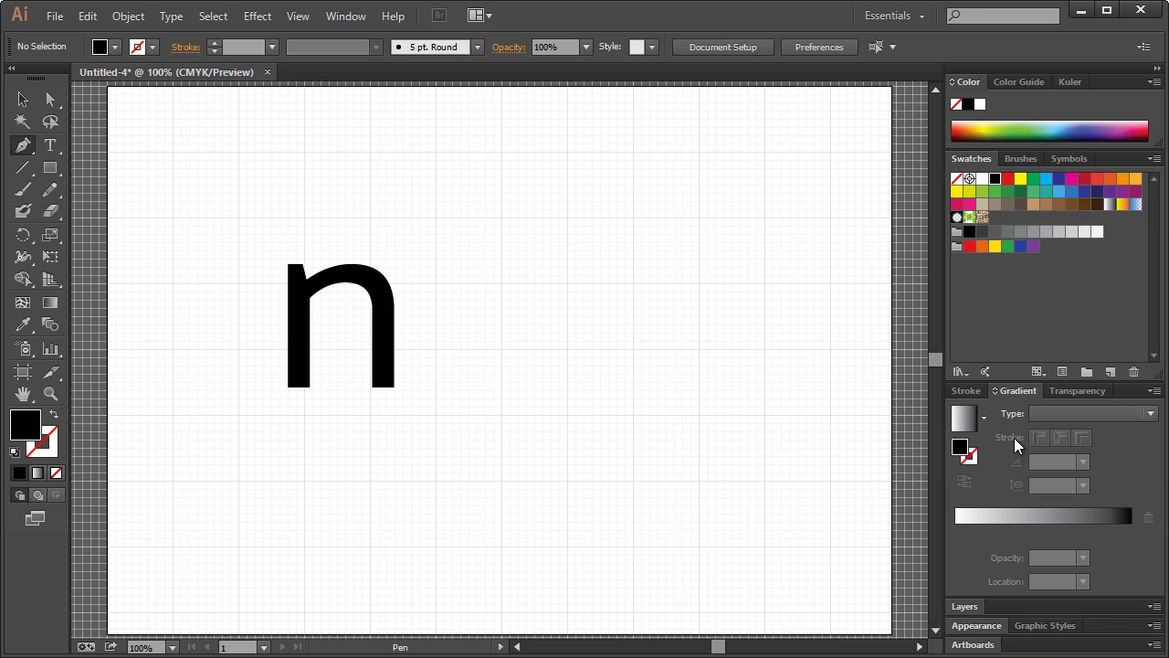
click(957, 179)
click(971, 456)
click(995, 179)
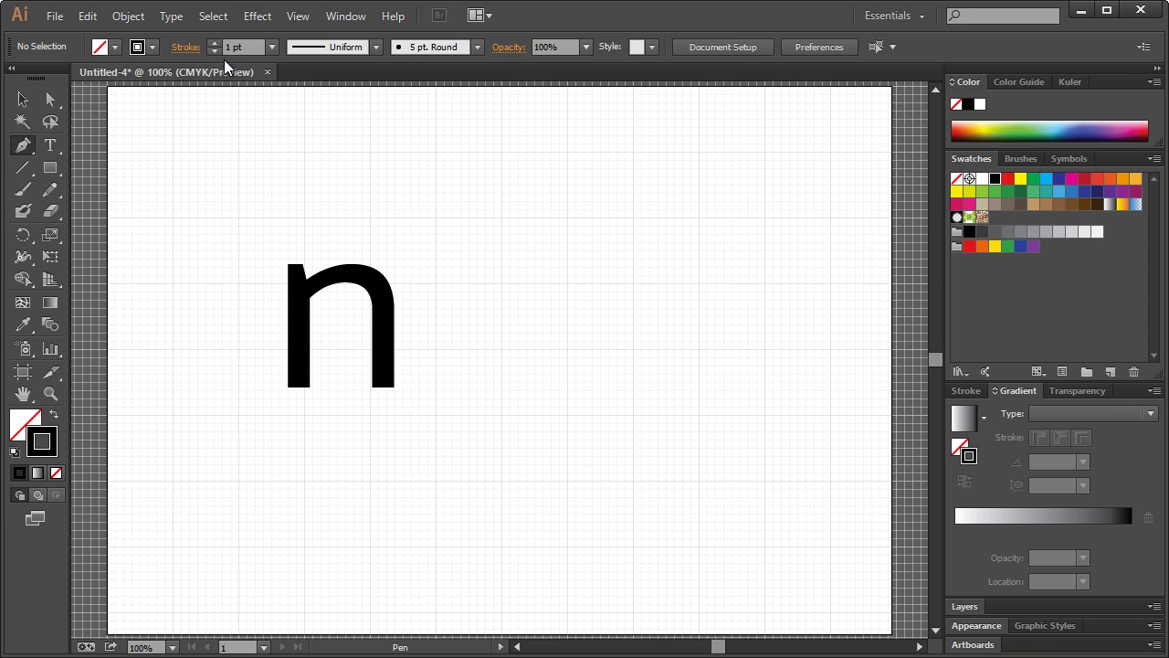
click(232, 46)
text(15)
key(Return)
- Draw an n-shaped arch with the Pen tool: left leg, curved peak, right leg to the baseline
click(502, 349)
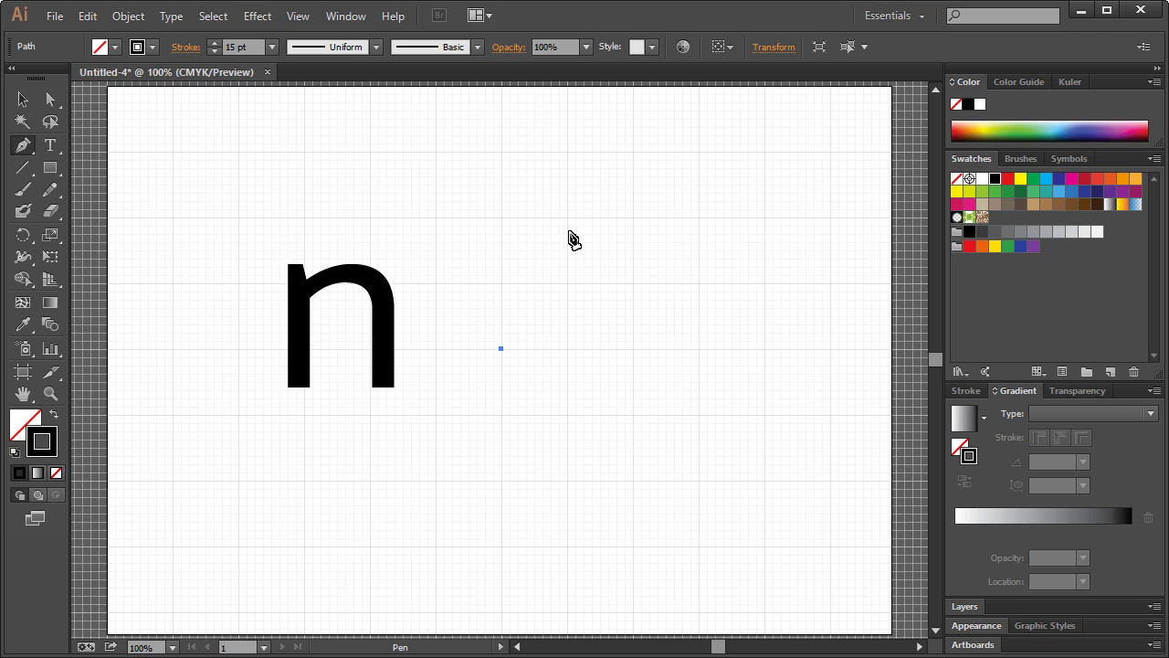
drag(567, 217, 647, 218)
key(ctrl+z)
drag(502, 217, 503, 153)
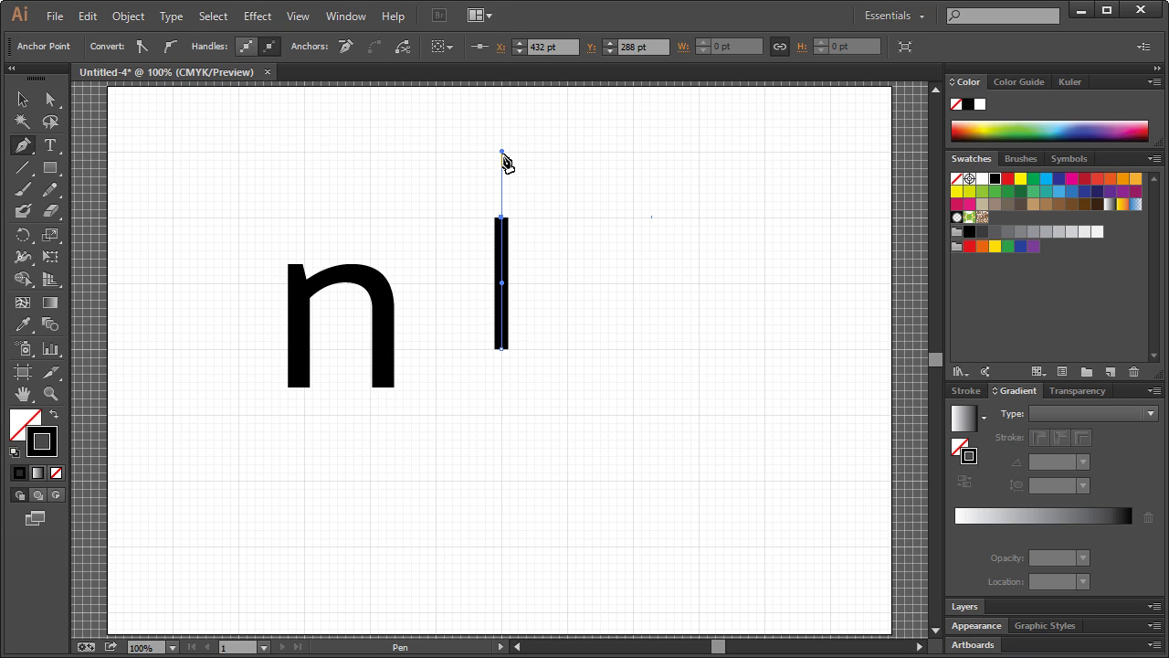
click(567, 151)
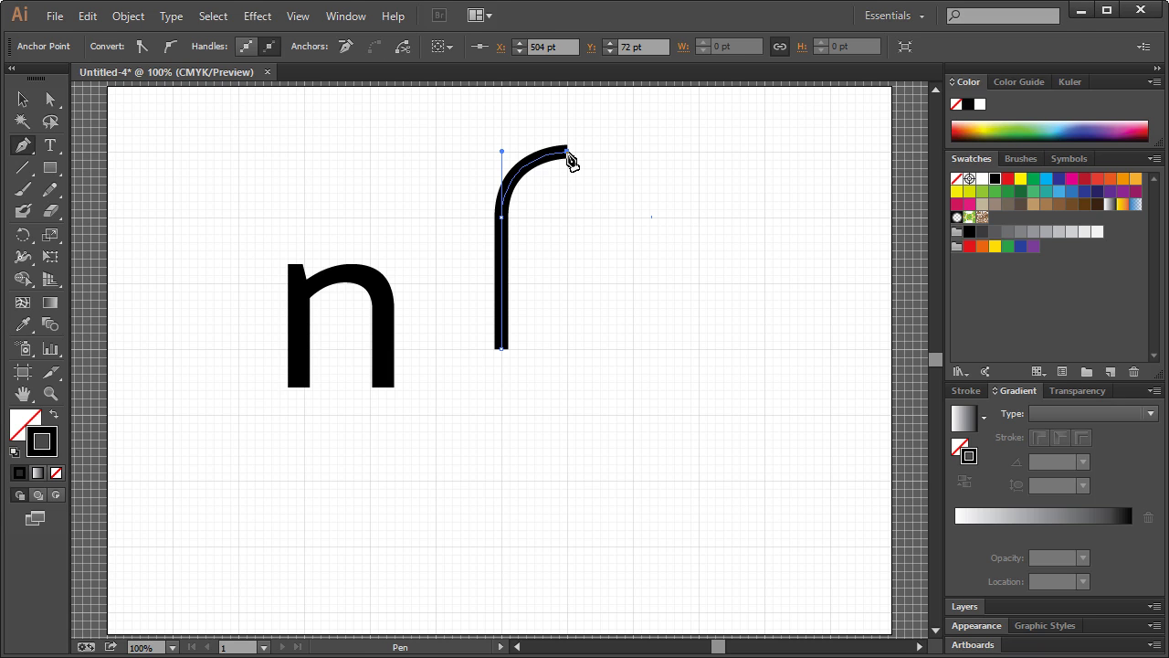
click(633, 217)
drag(633, 219, 637, 291)
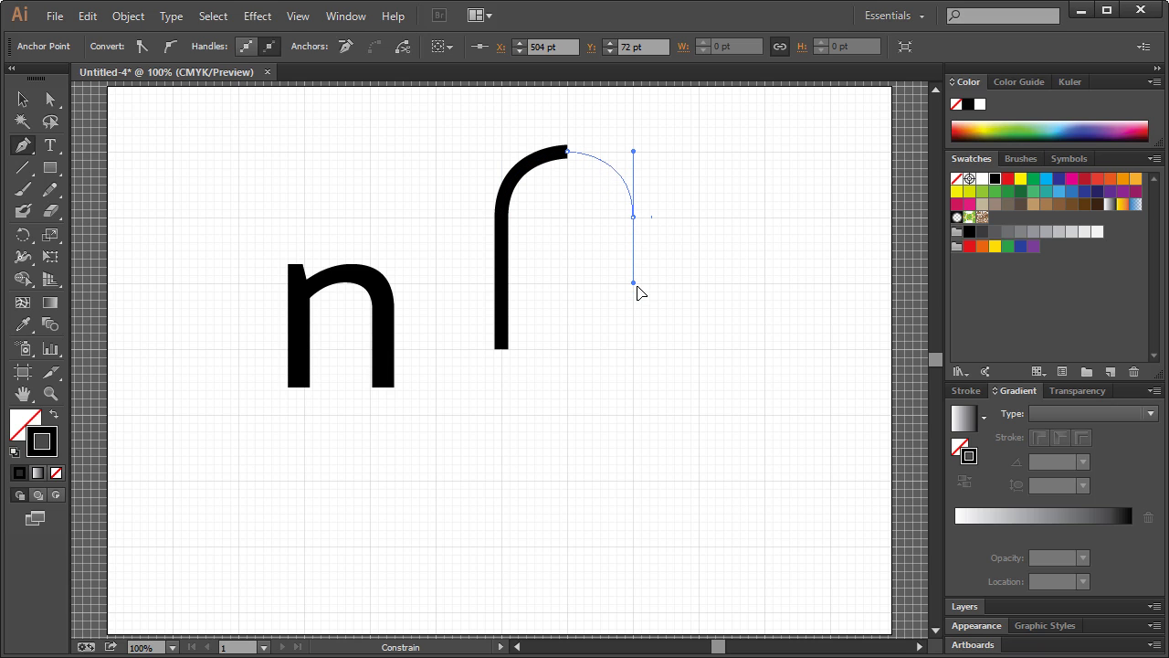
click(634, 349)
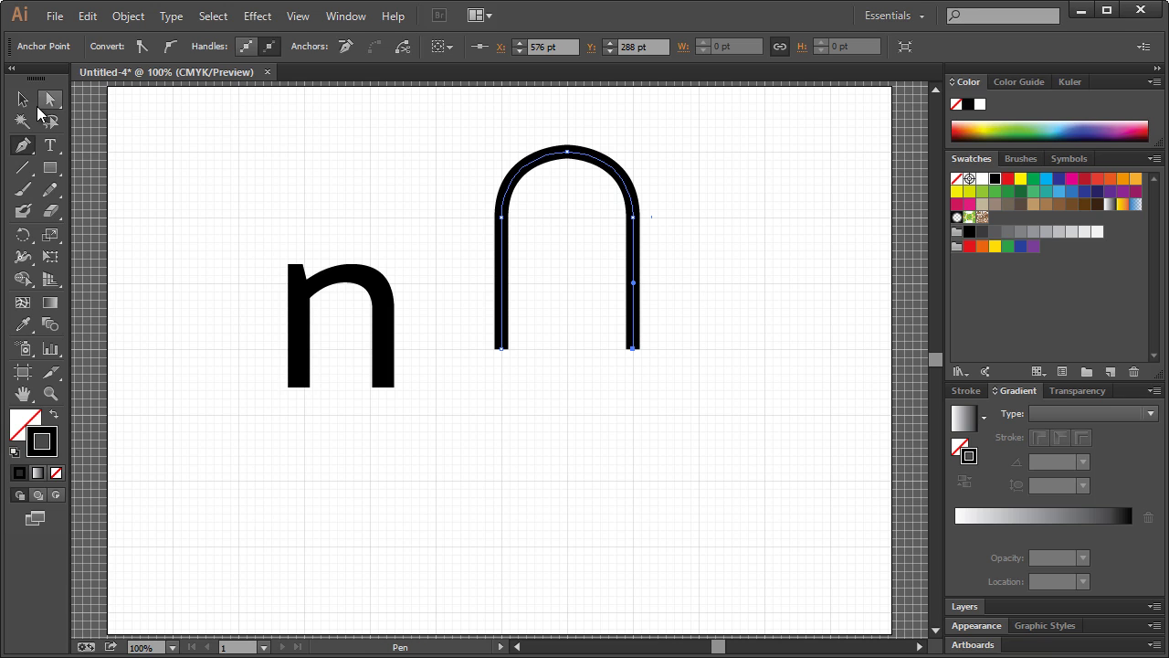
click(22, 99)
click(436, 166)
click(581, 155)
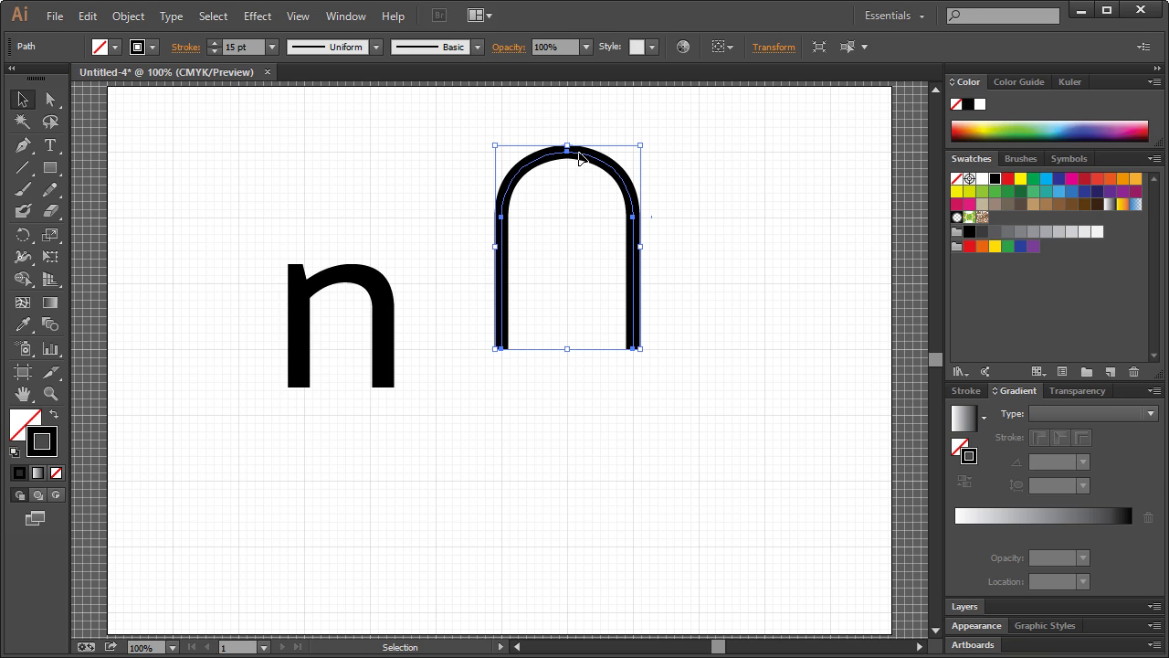
click(627, 127)
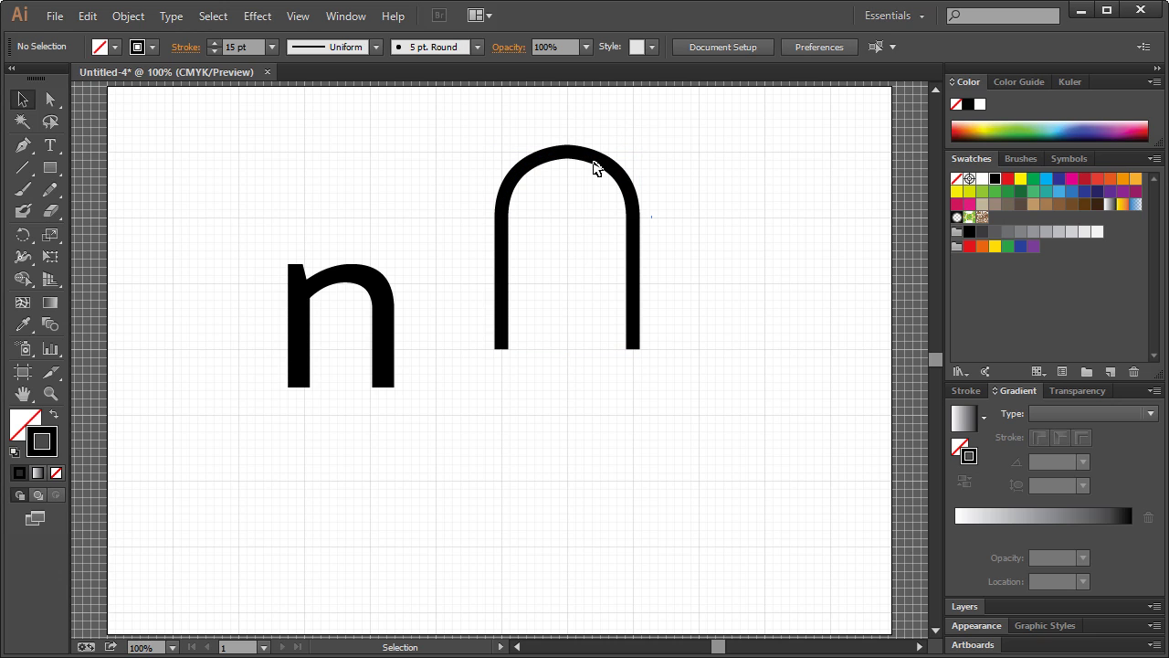
- Increase the arch's stroke weight to 38 pt
click(563, 156)
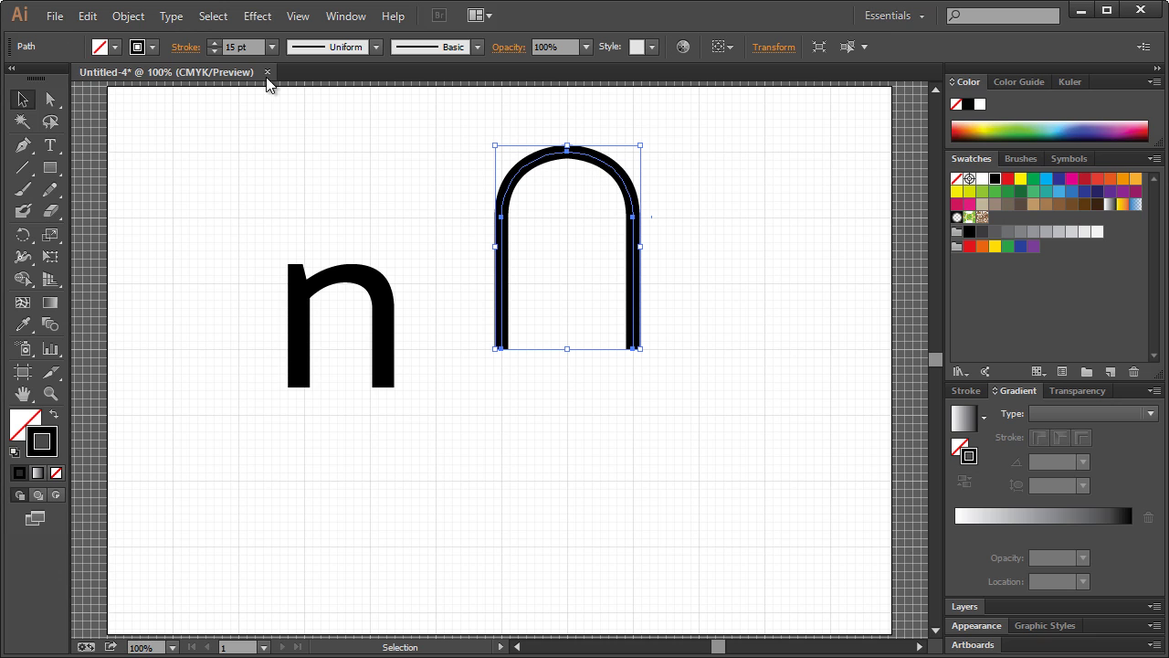
click(212, 43)
click(213, 43)
click(213, 43)
click(213, 43)
click(212, 43)
click(212, 43)
click(213, 43)
click(212, 43)
click(365, 241)
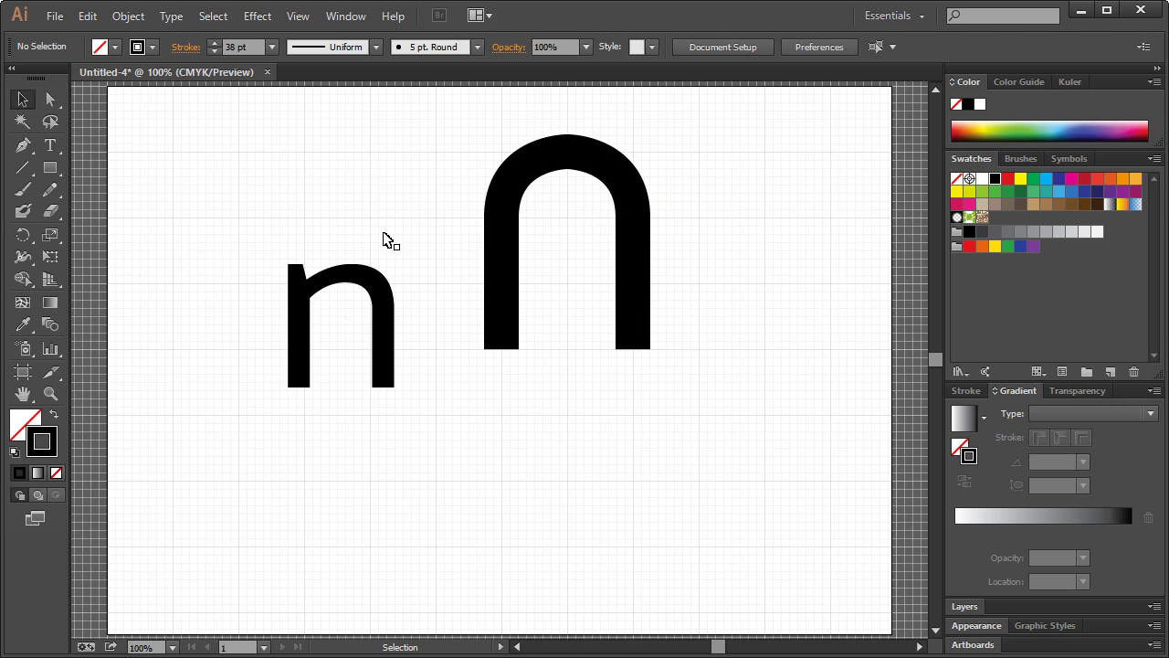
- Delete the original typed n and move the arch toward the artboard centre
drag(247, 199, 473, 433)
key(Delete)
click(582, 155)
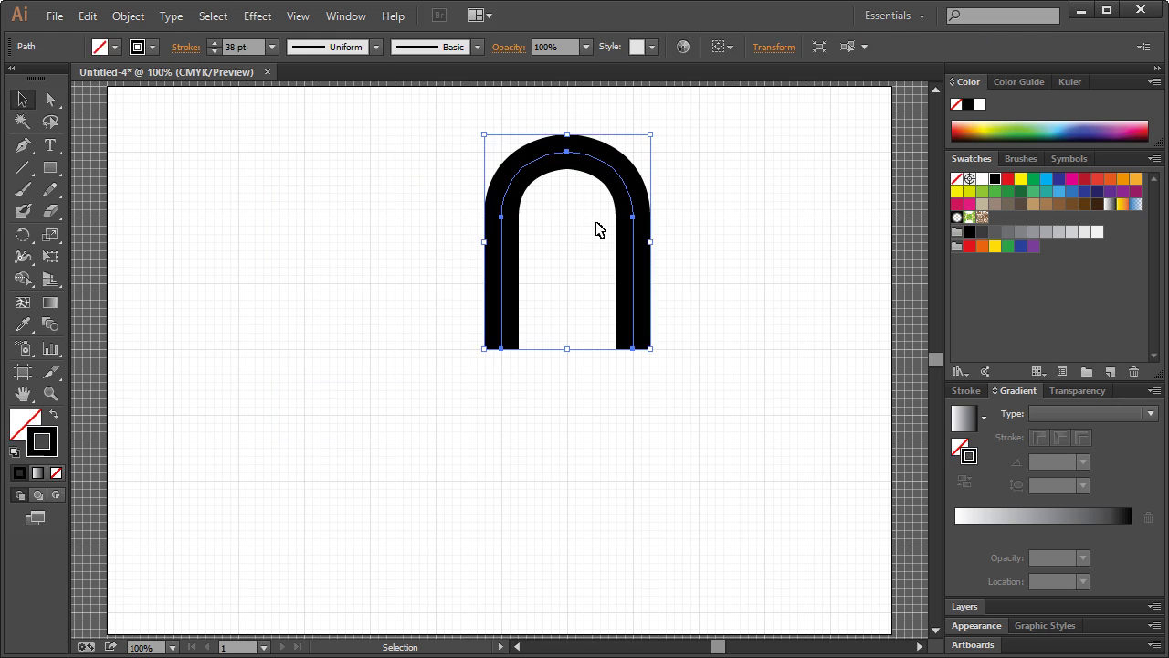
drag(593, 154, 517, 222)
click(642, 219)
click(485, 235)
click(610, 167)
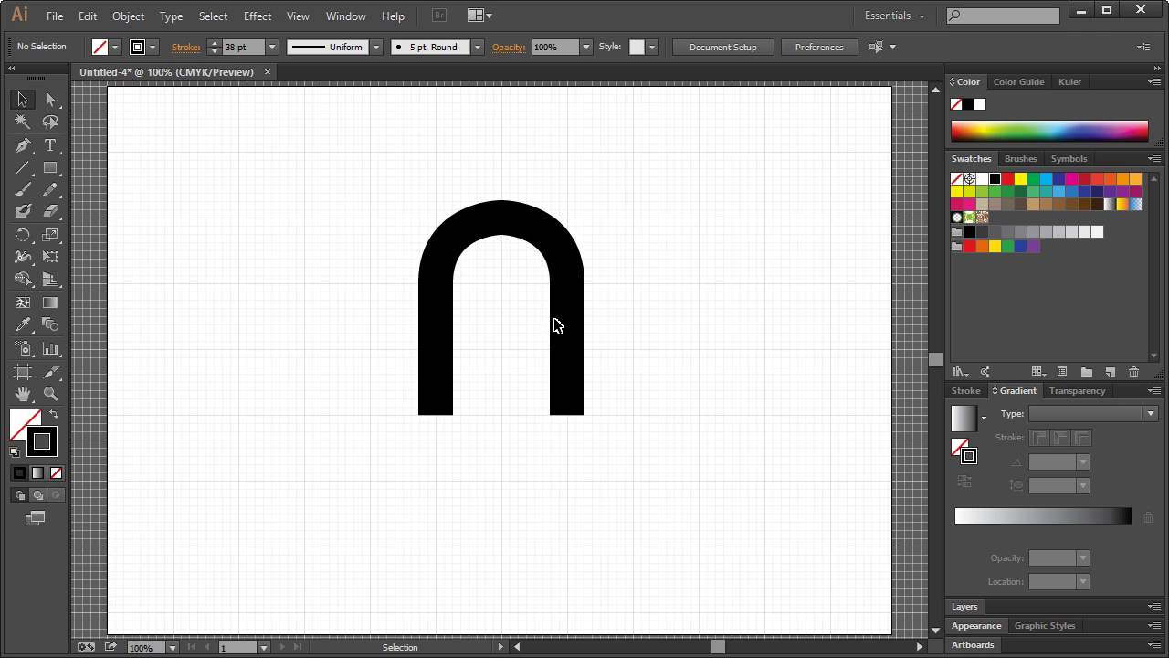
mouse_move(87, 657)
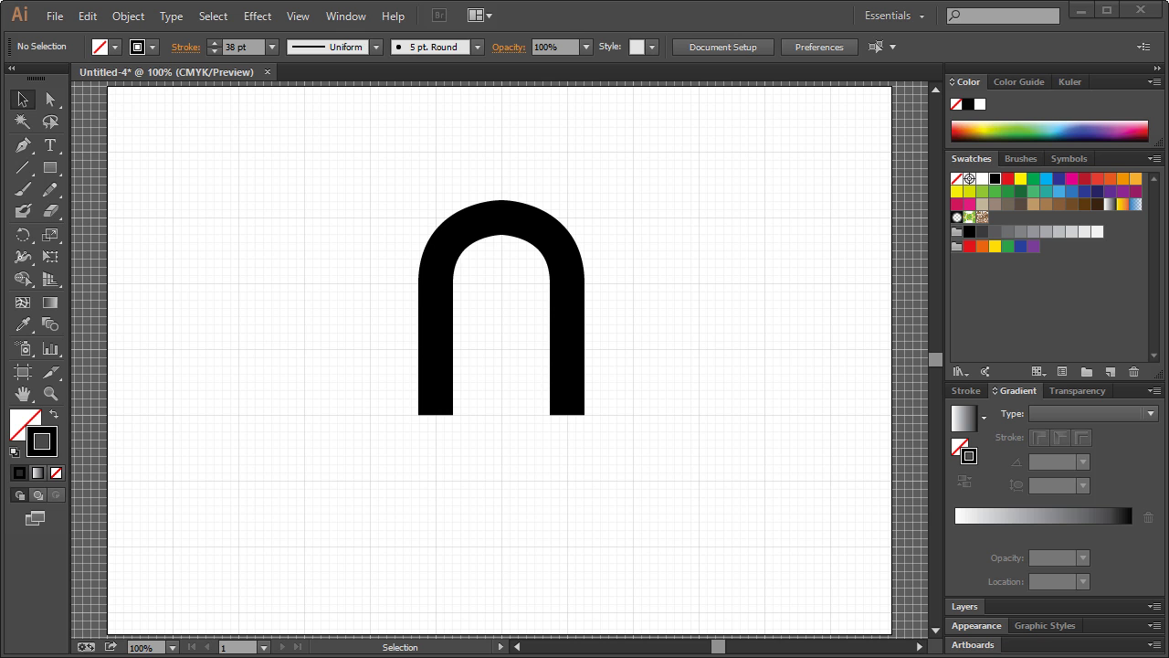
- Browse Google Images results for 'nose' and move Chrome to the right of the artboard
key(alt+Tab)
drag(617, 65, 608, 55)
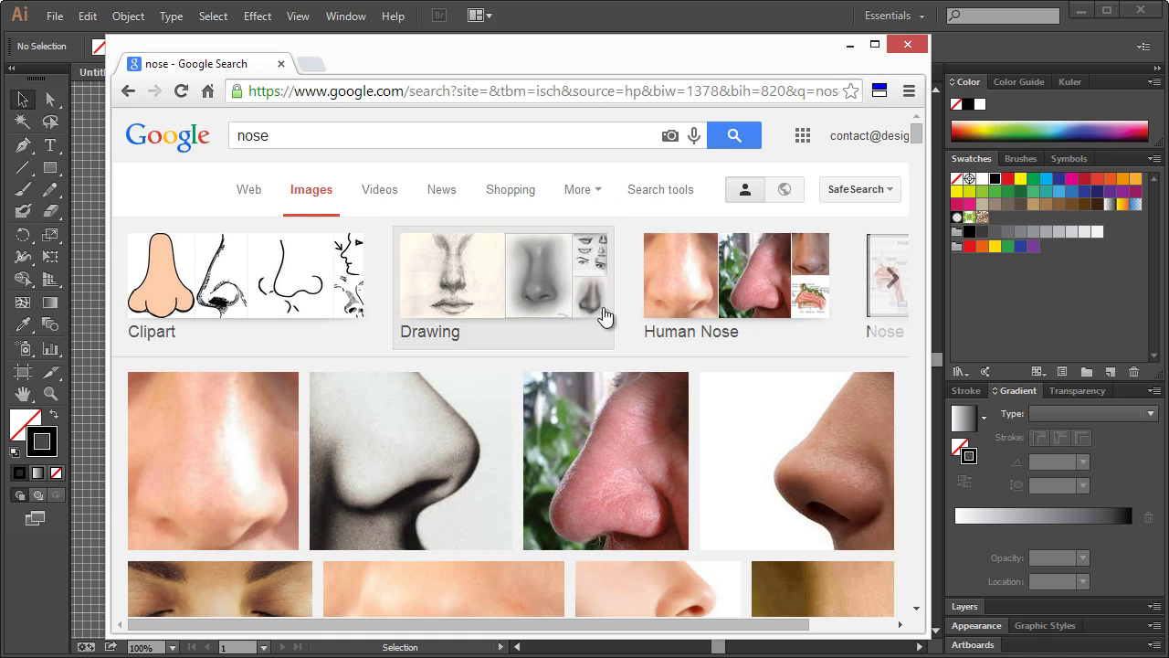
scroll(598, 315, down, 5)
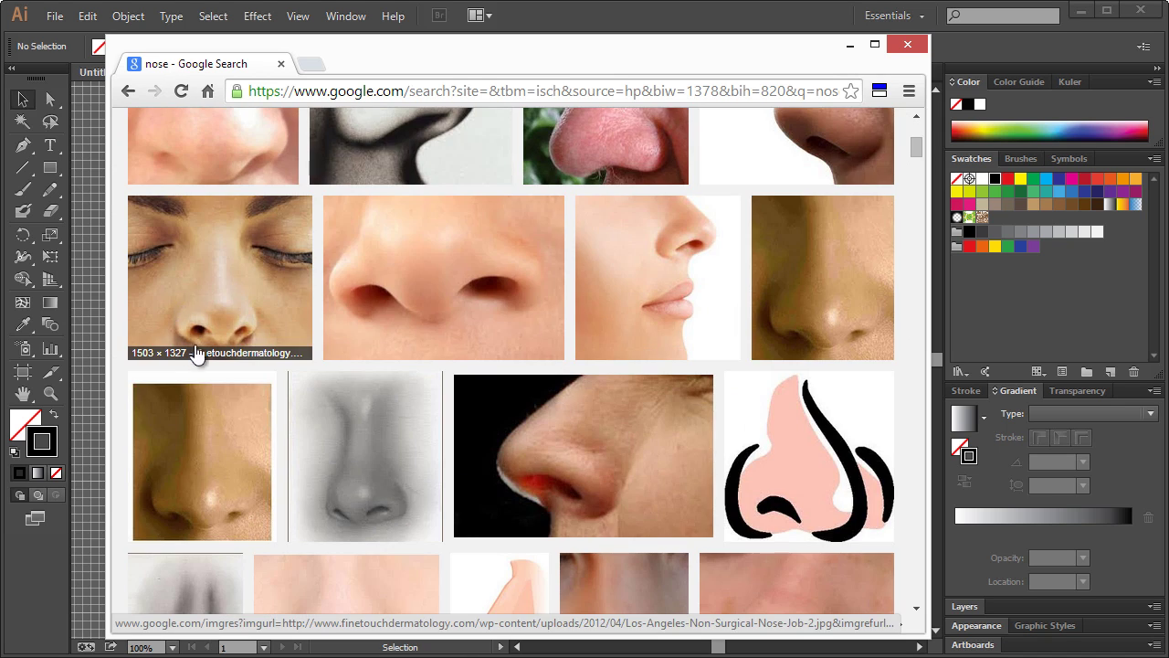
scroll(613, 396, down, 4)
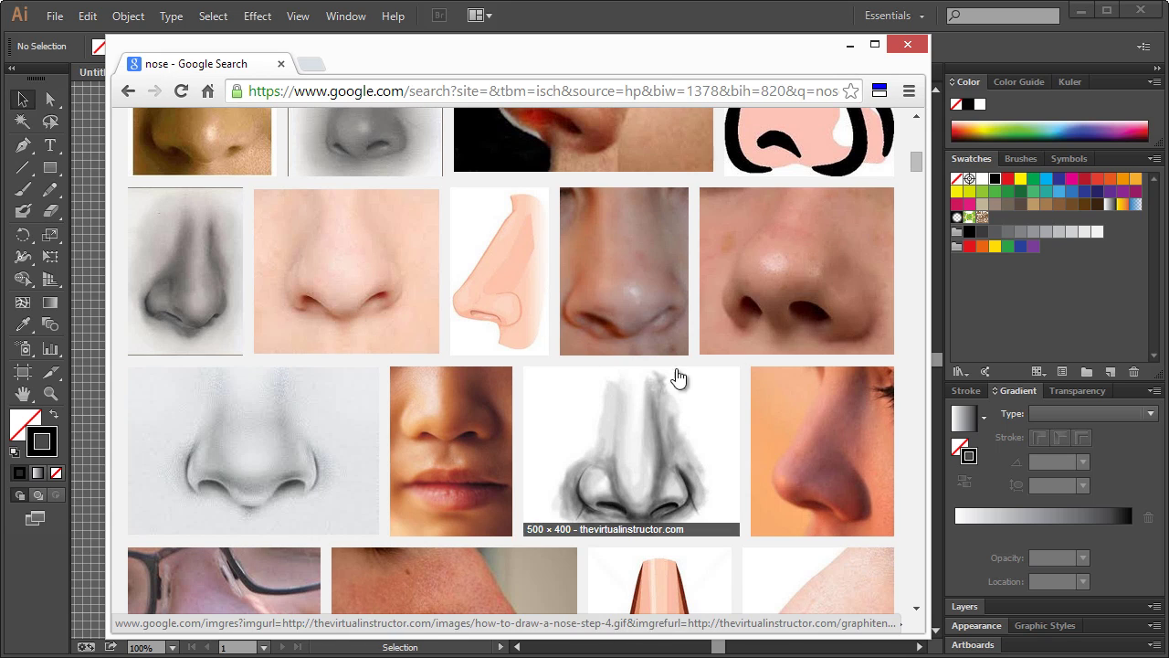
drag(639, 51, 1159, 55)
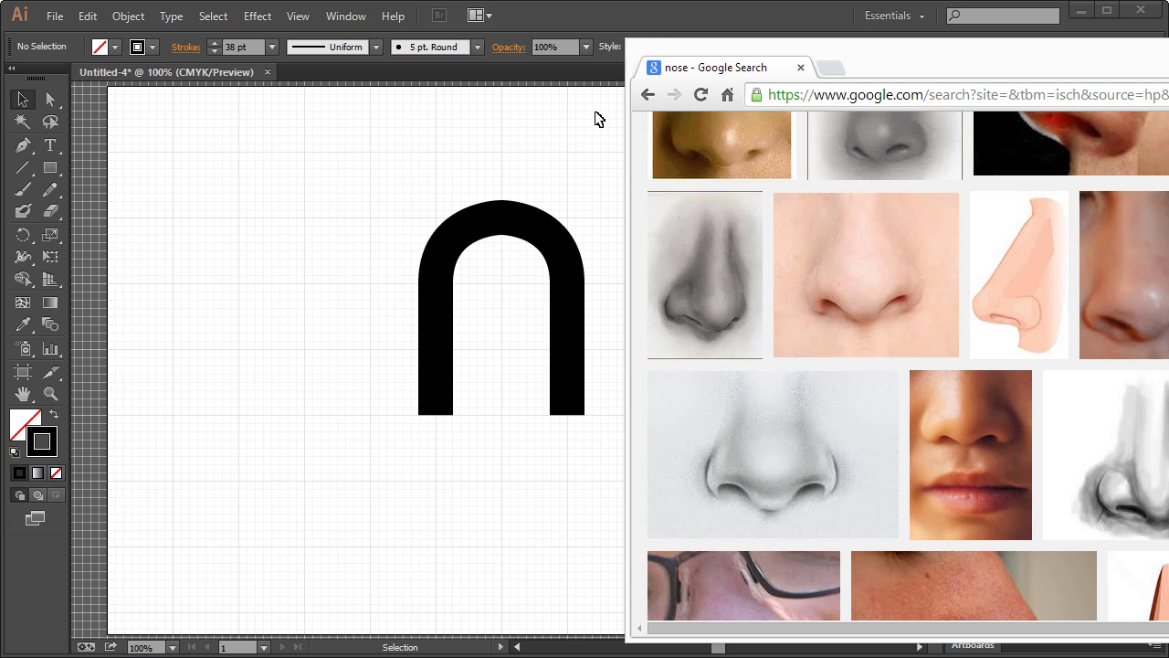
- Zoom in on the arch and start a nostril path with one anchor on its left leg
click(634, 31)
click(47, 396)
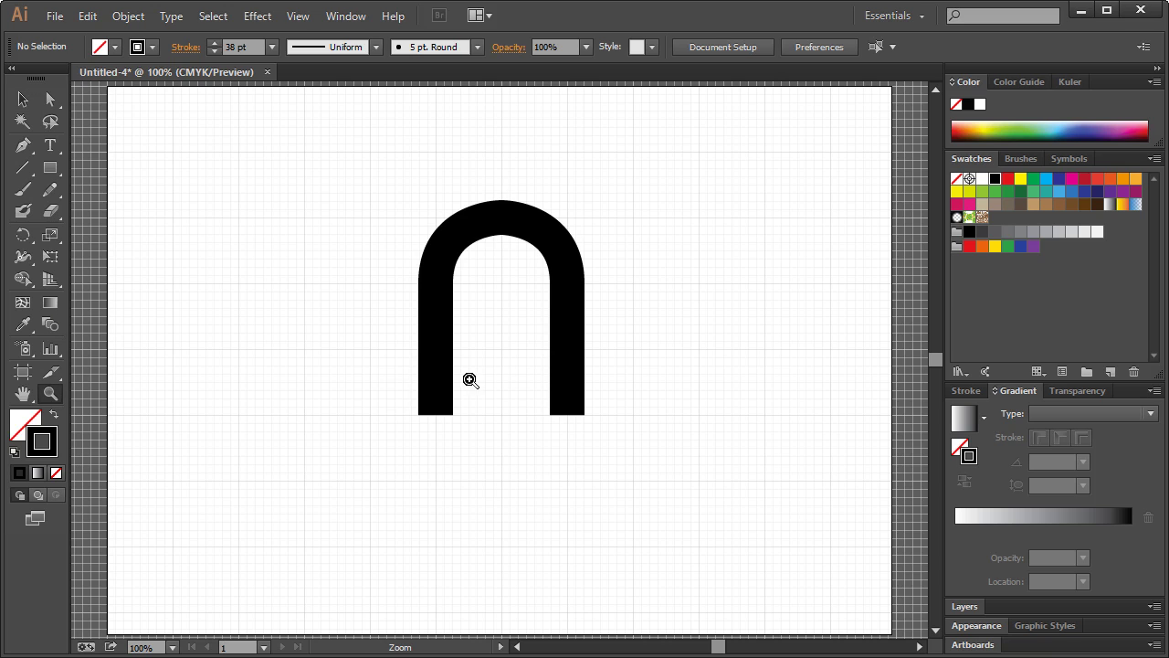
click(463, 400)
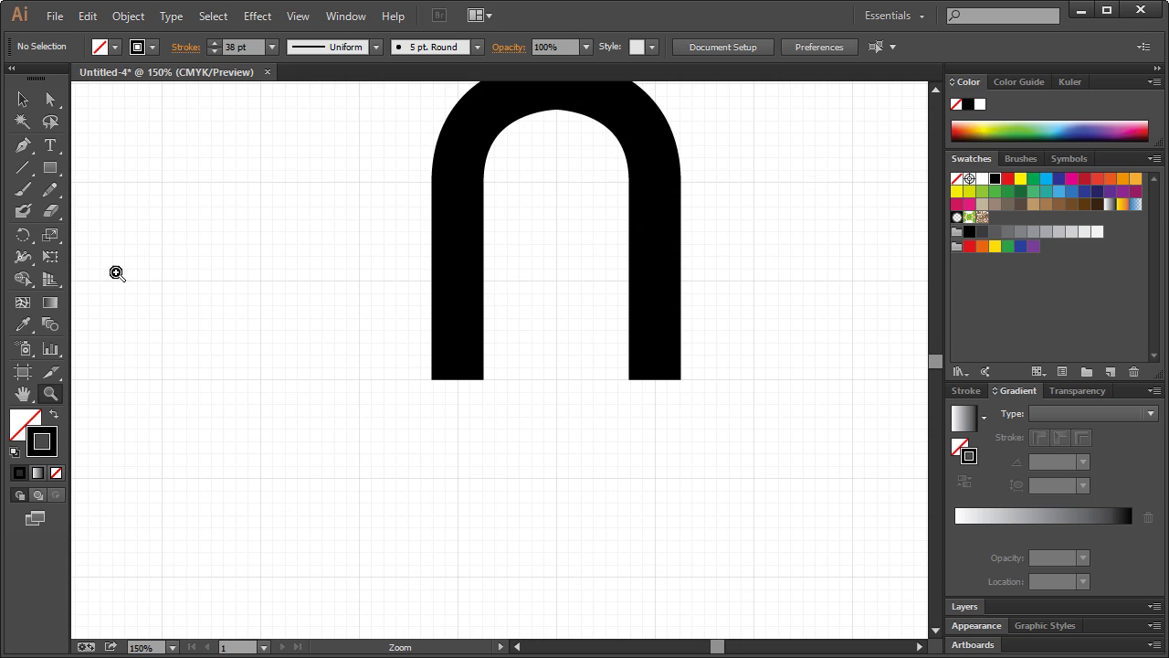
click(22, 145)
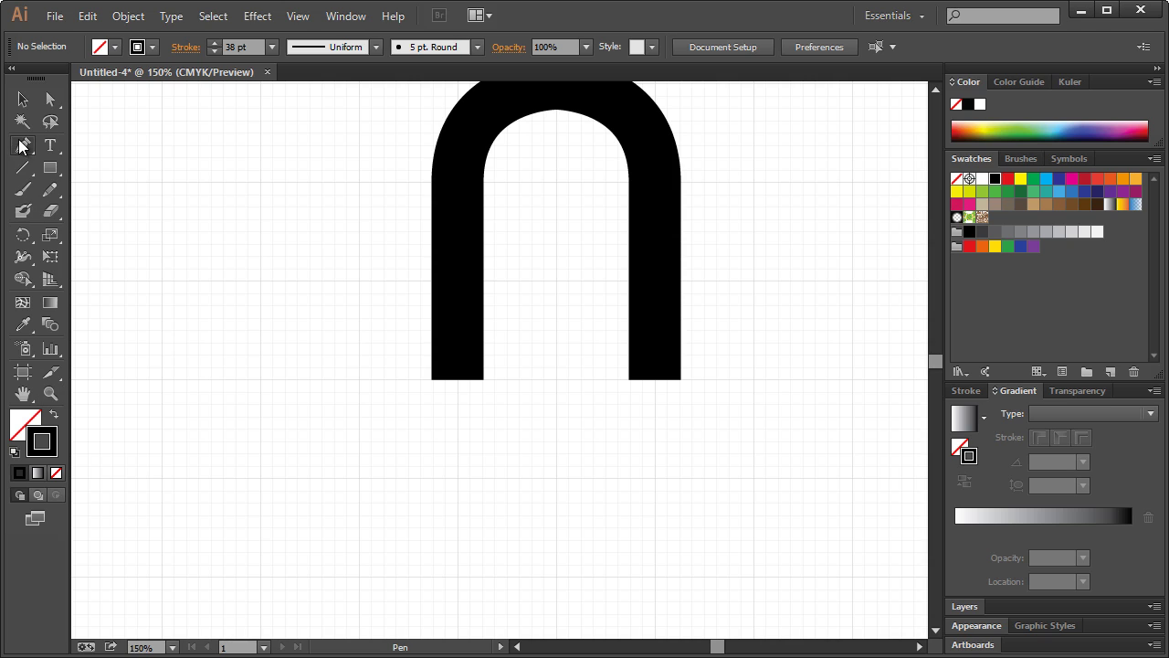
click(481, 281)
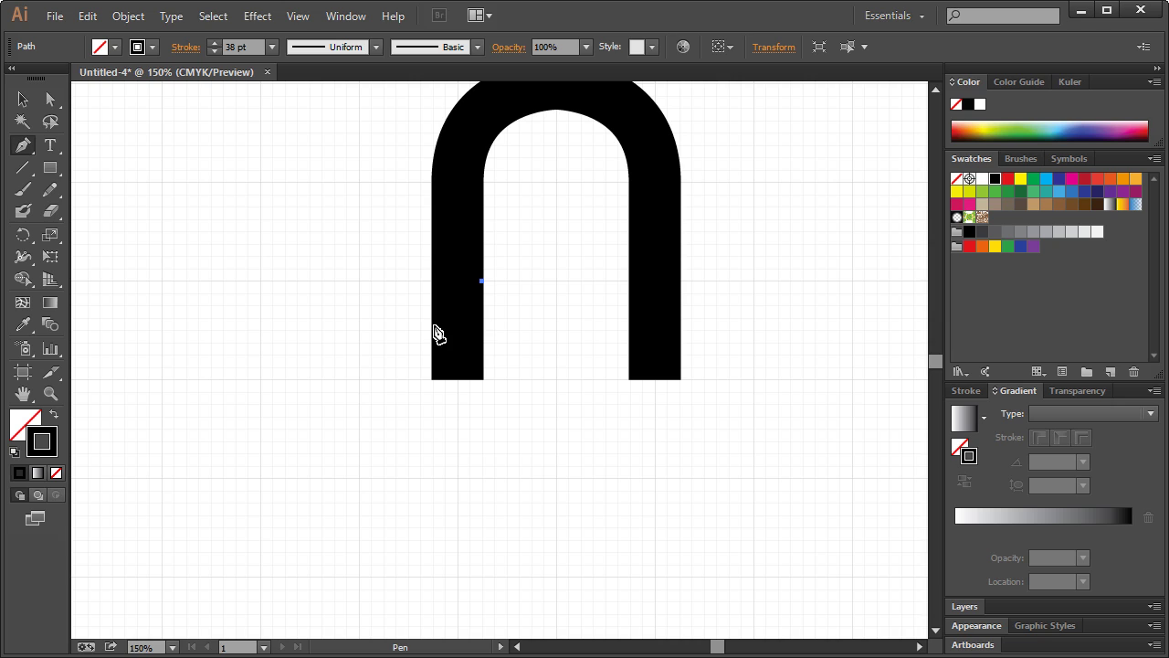
mouse_move(433, 330)
mouse_down()
mouse_move(407, 352)
mouse_move(417, 357)
mouse_move(398, 356)
mouse_up()
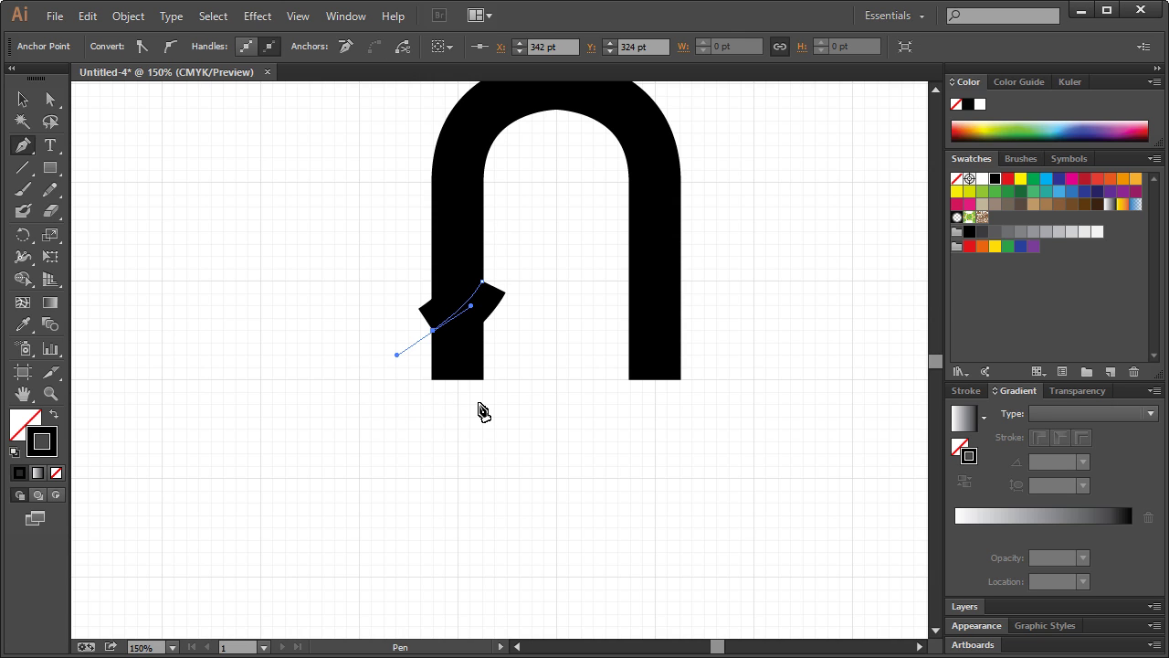
key(ctrl+z)
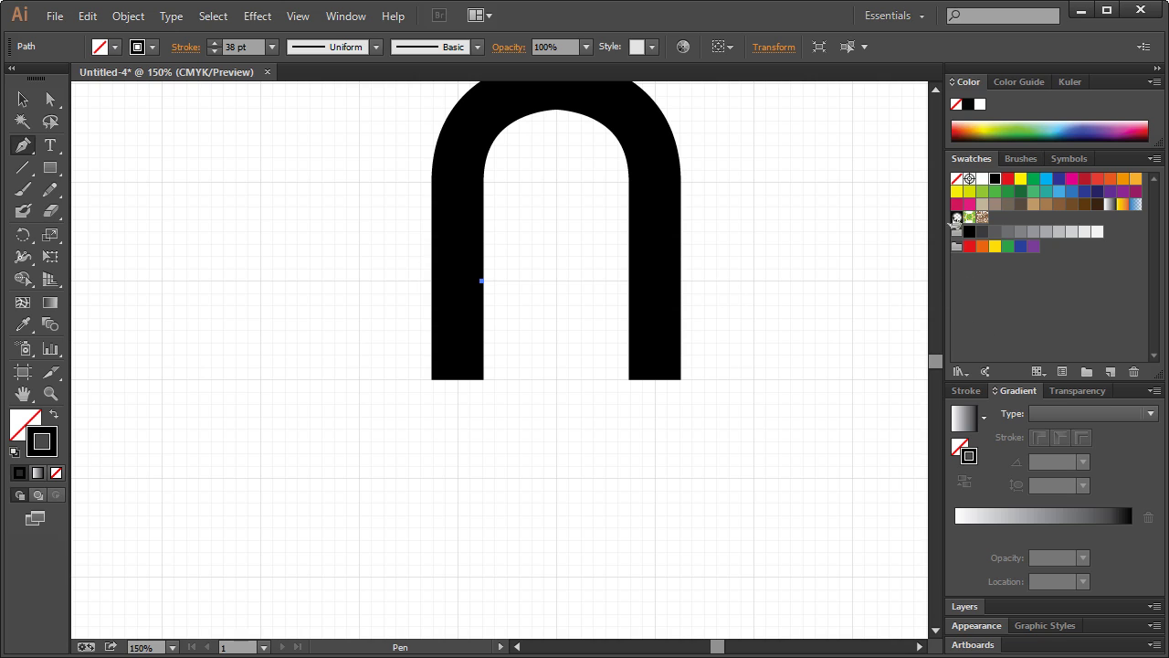
- Set the fill to white with no stroke and turn off Snap to Grid
click(957, 179)
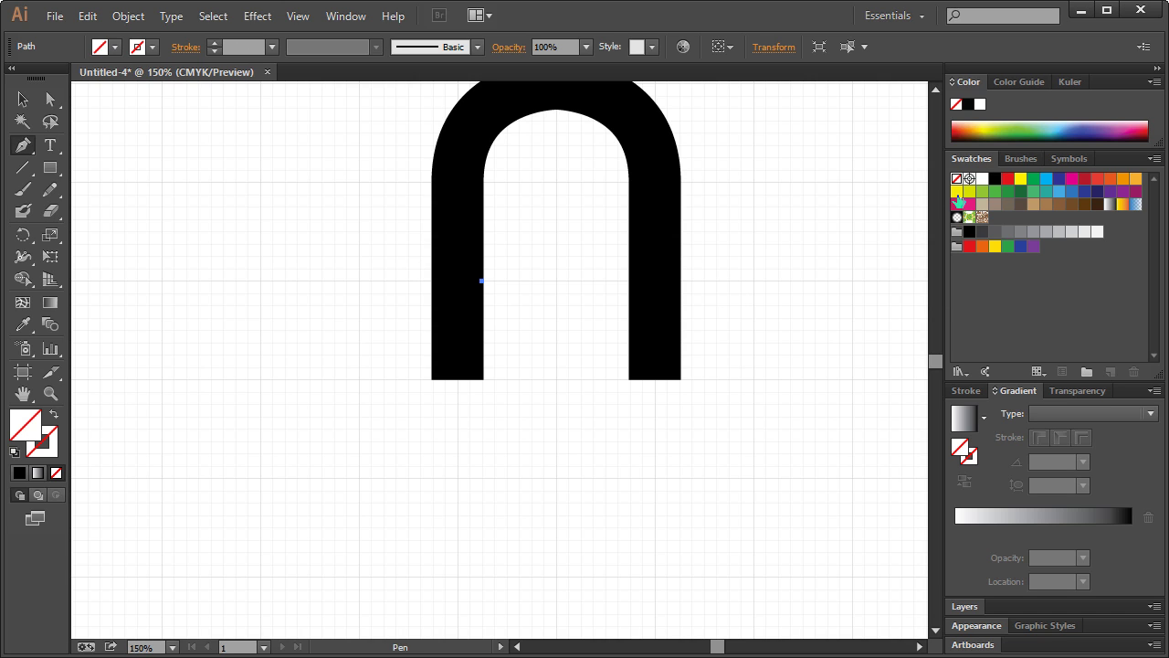
click(983, 179)
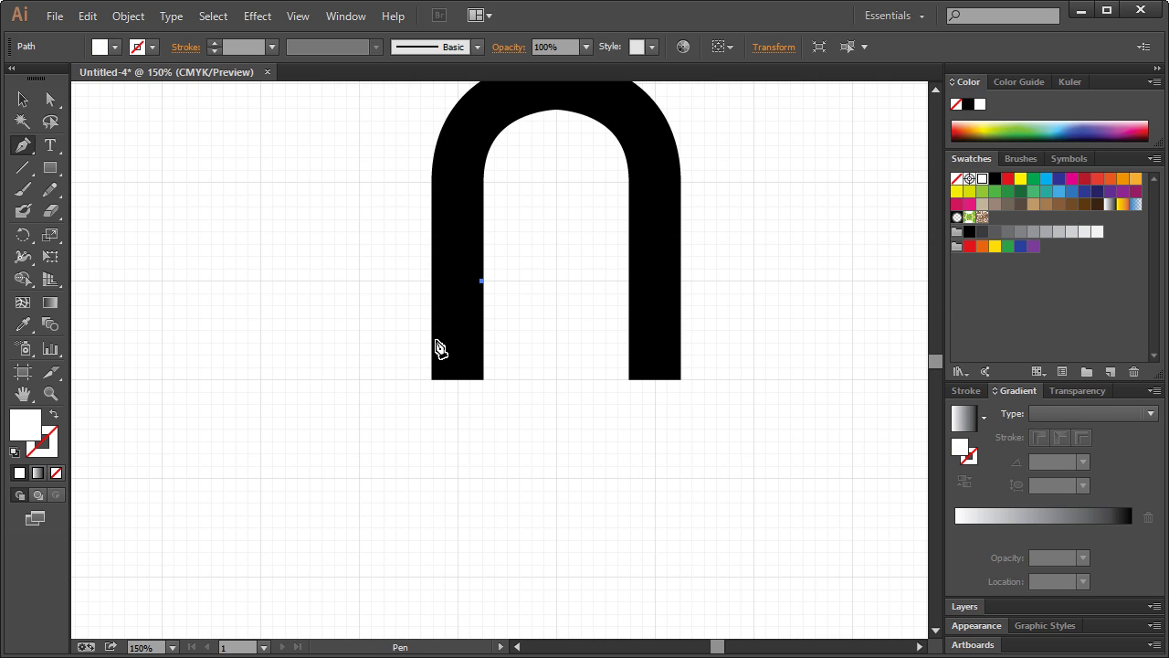
click(306, 26)
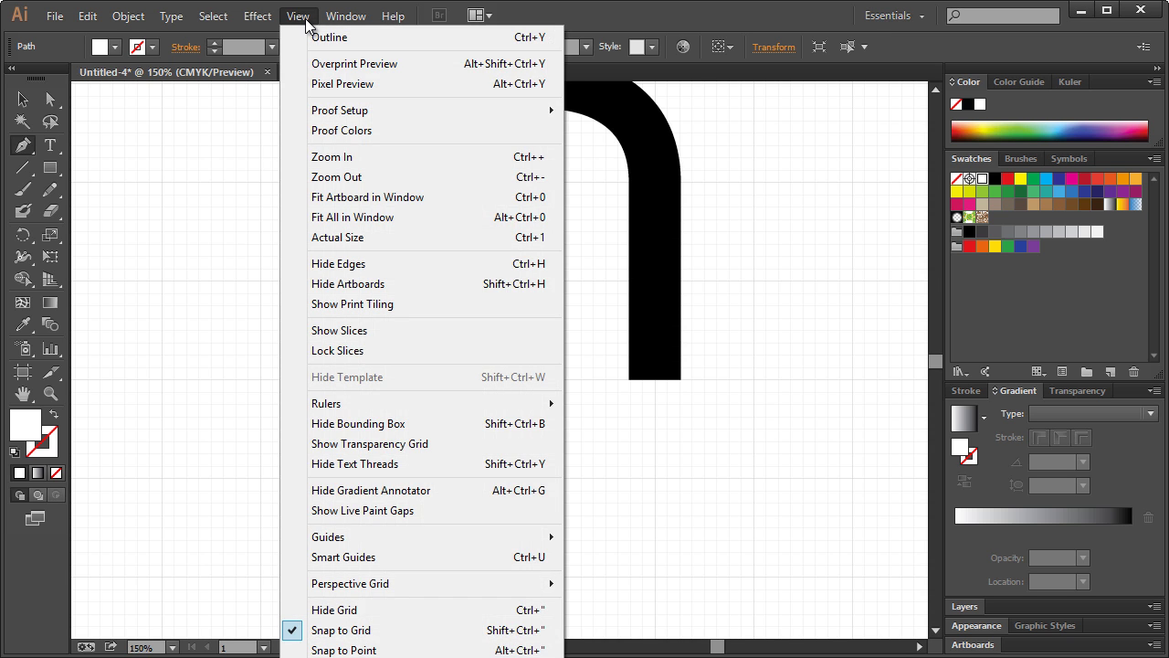
click(297, 17)
click(298, 16)
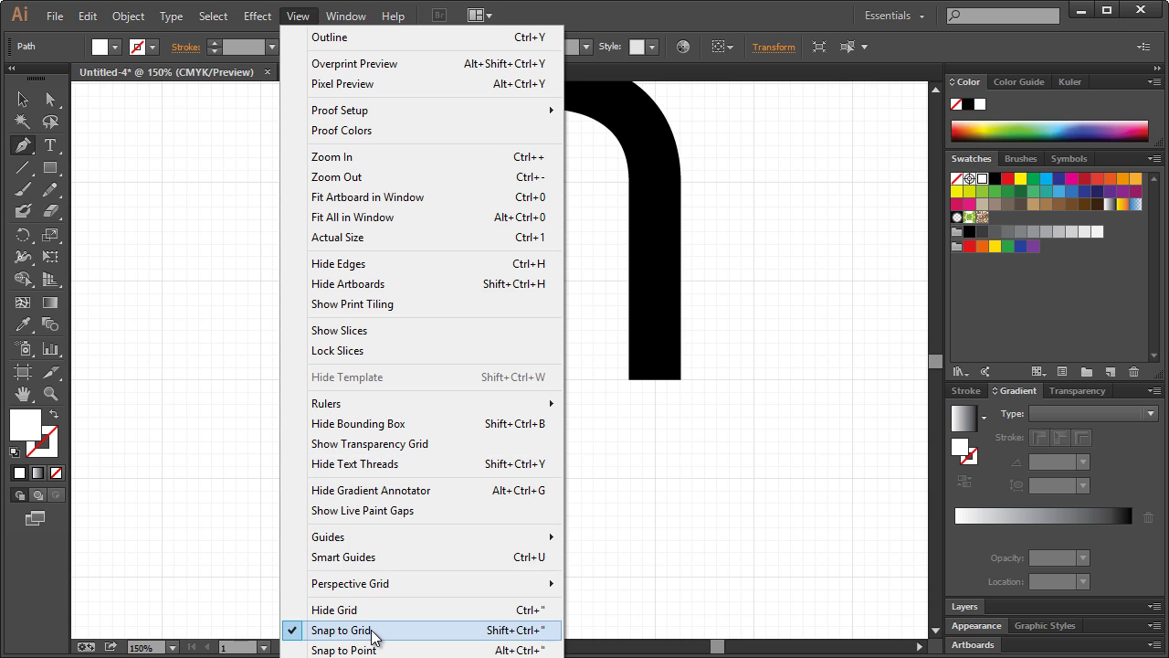
click(372, 630)
- Hide the grid so the black arch sits on a plain artboard
click(346, 16)
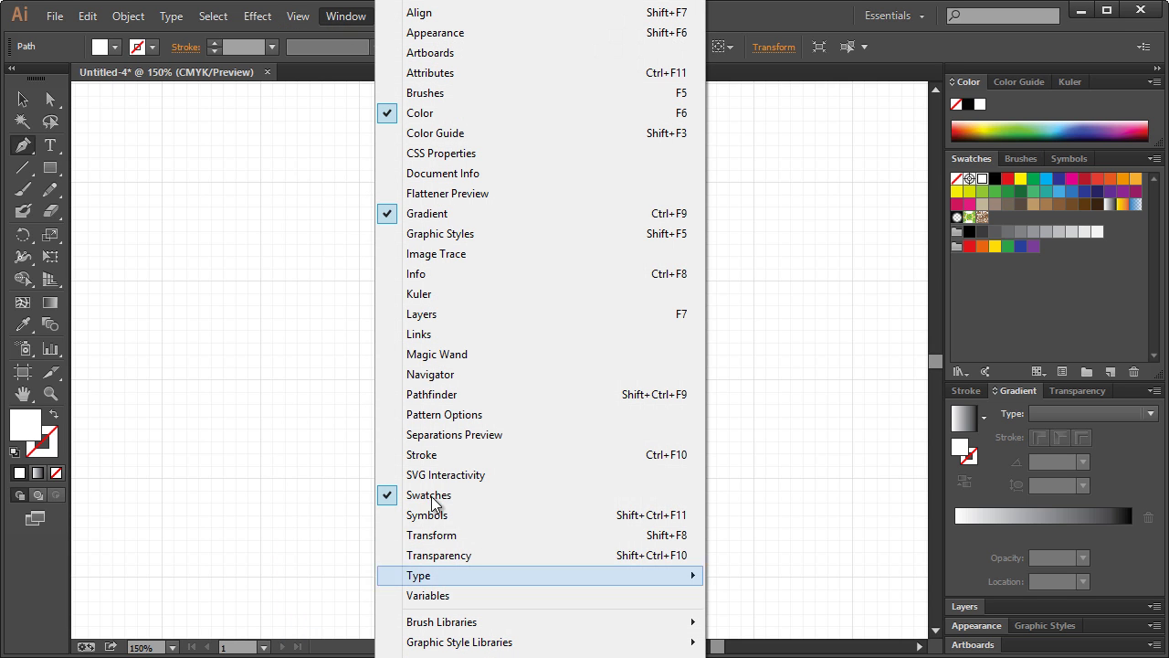
click(343, 19)
click(300, 13)
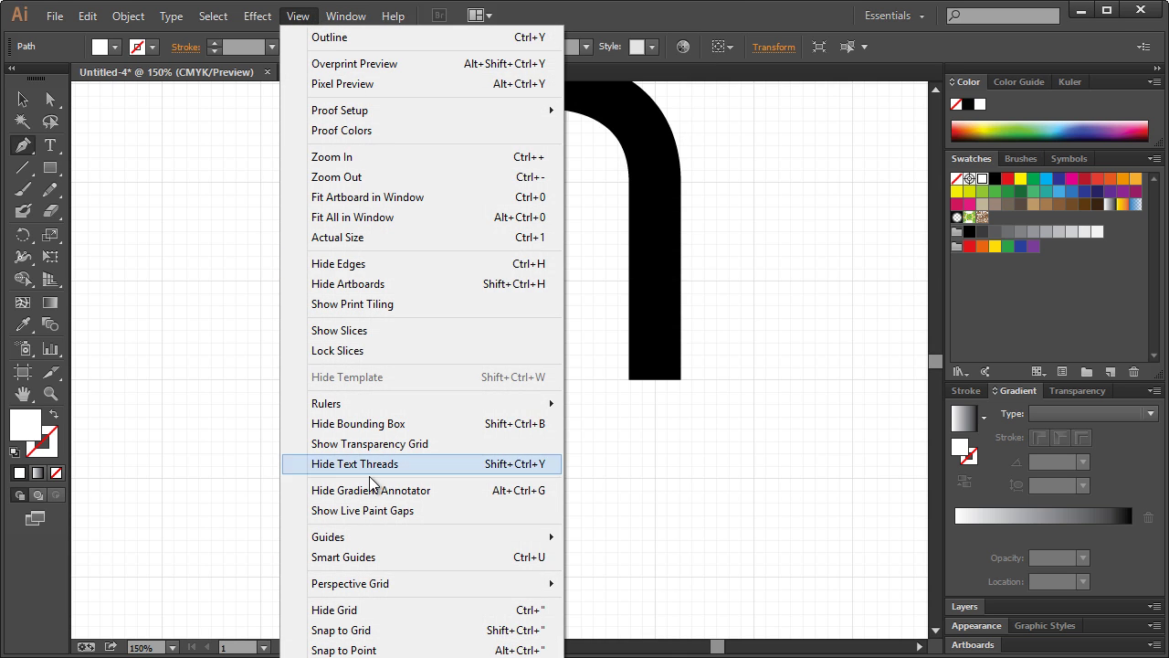
click(376, 610)
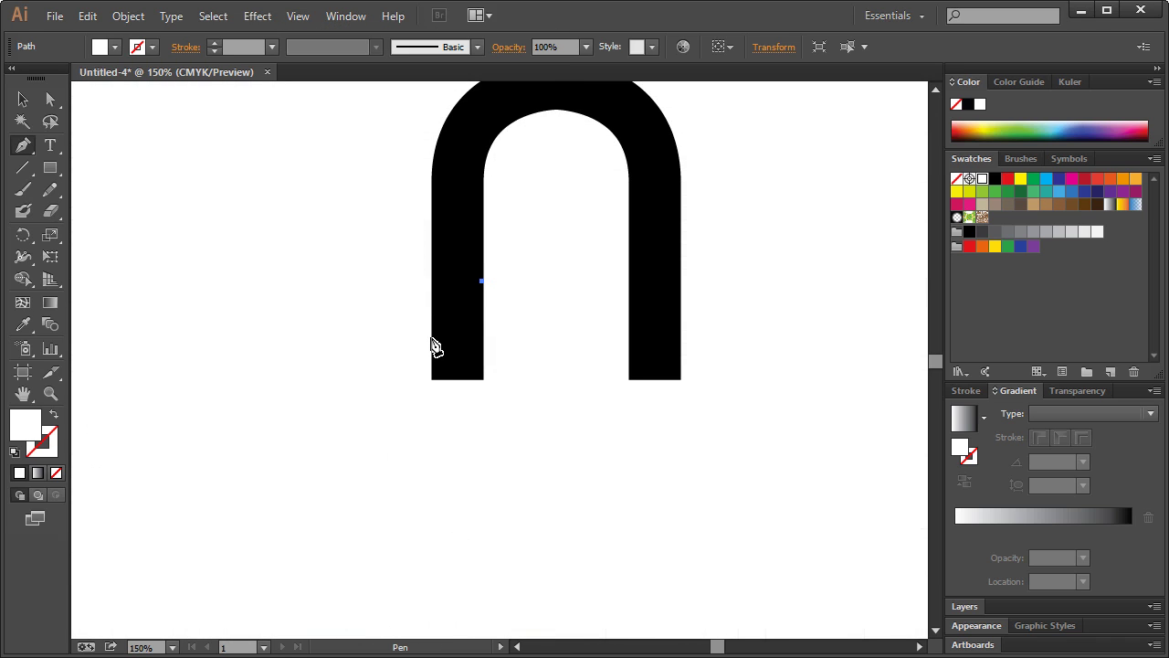
- Draw a white curved Pen shape over the bottom of the arch's left leg
drag(431, 338, 397, 360)
key(ctrl+z)
drag(450, 333, 416, 357)
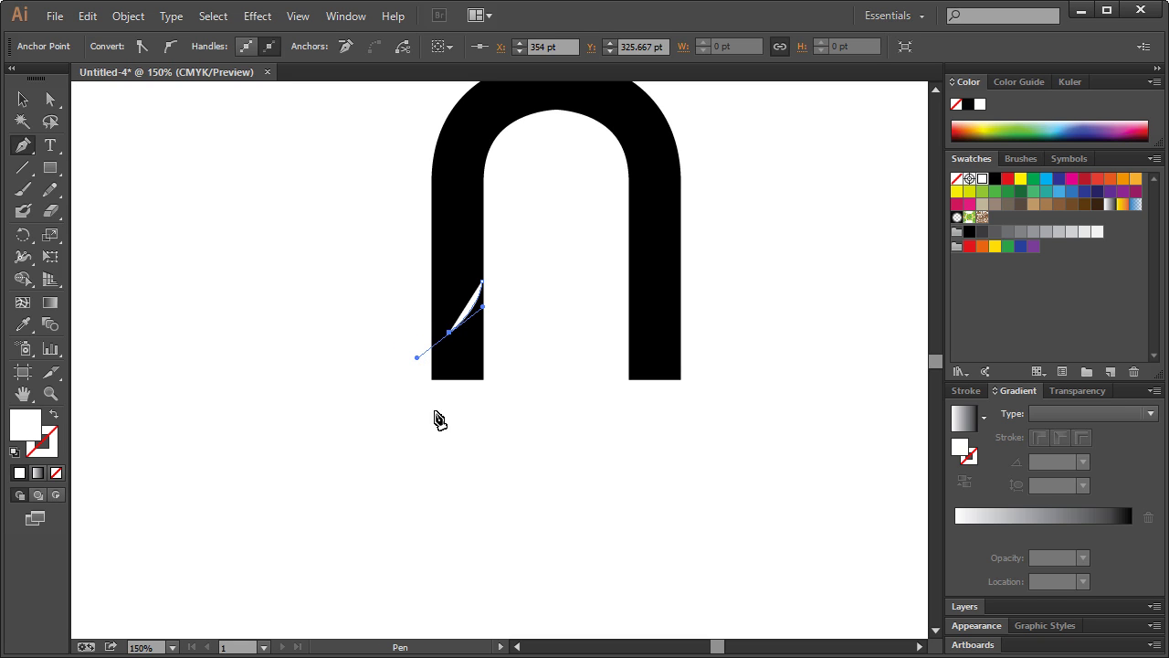
drag(465, 402, 533, 424)
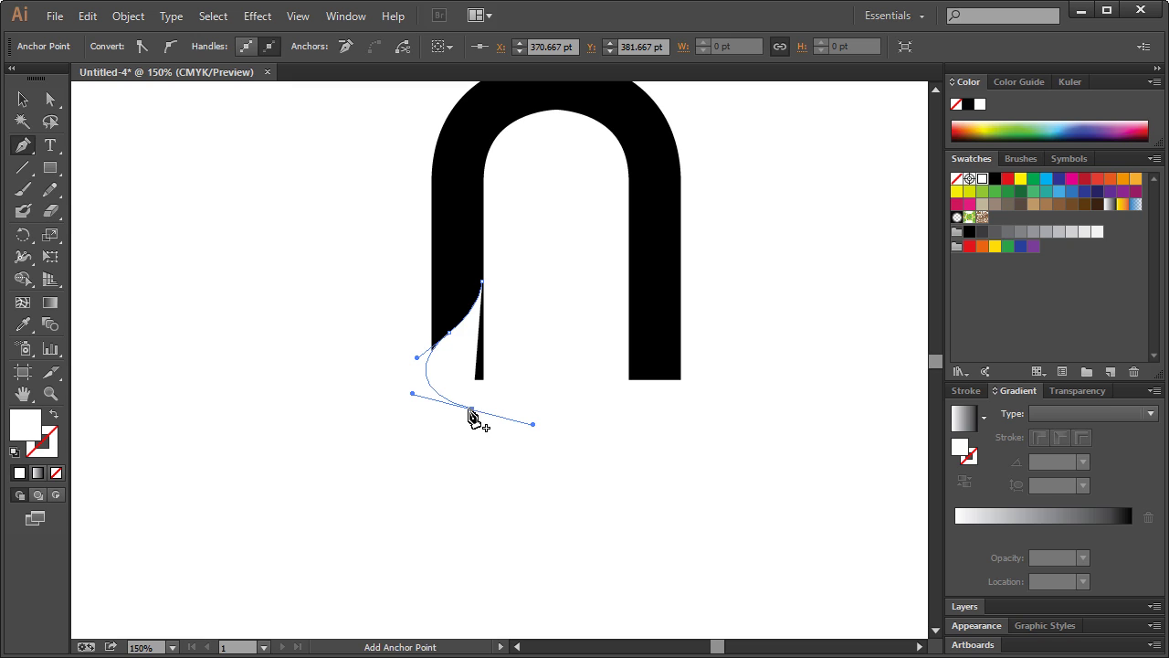
click(473, 410)
click(493, 393)
drag(493, 333, 493, 325)
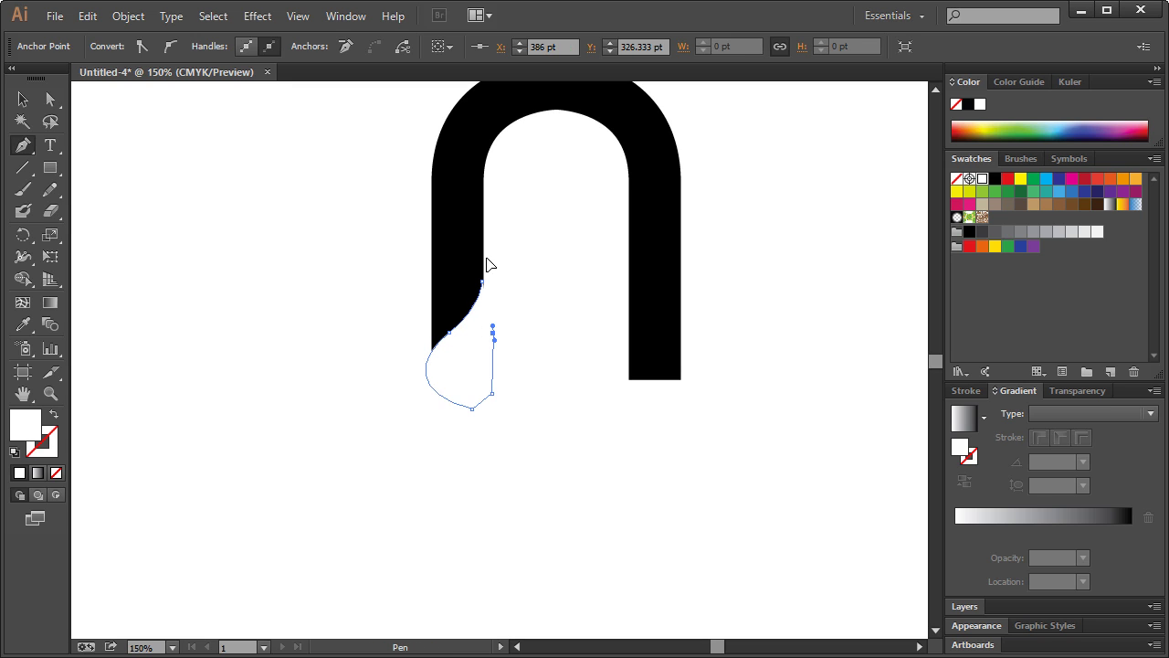
click(485, 259)
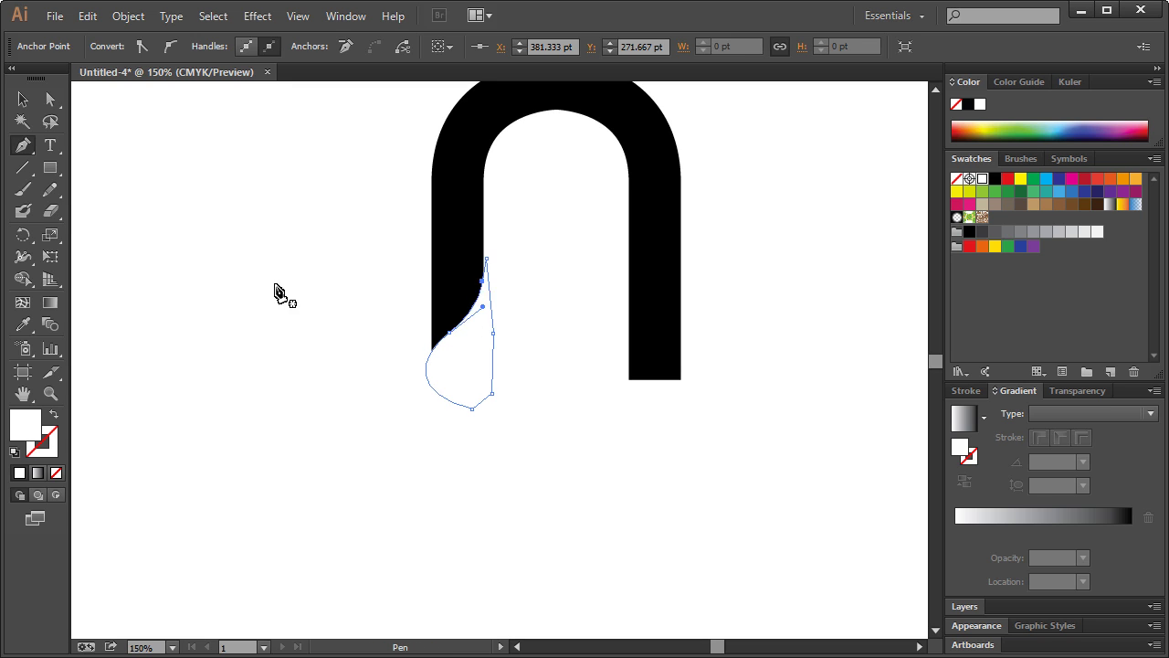
- Move the shape's top anchor to hug the leg's curve, then show the nose references
click(50, 393)
drag(396, 218, 553, 378)
click(50, 98)
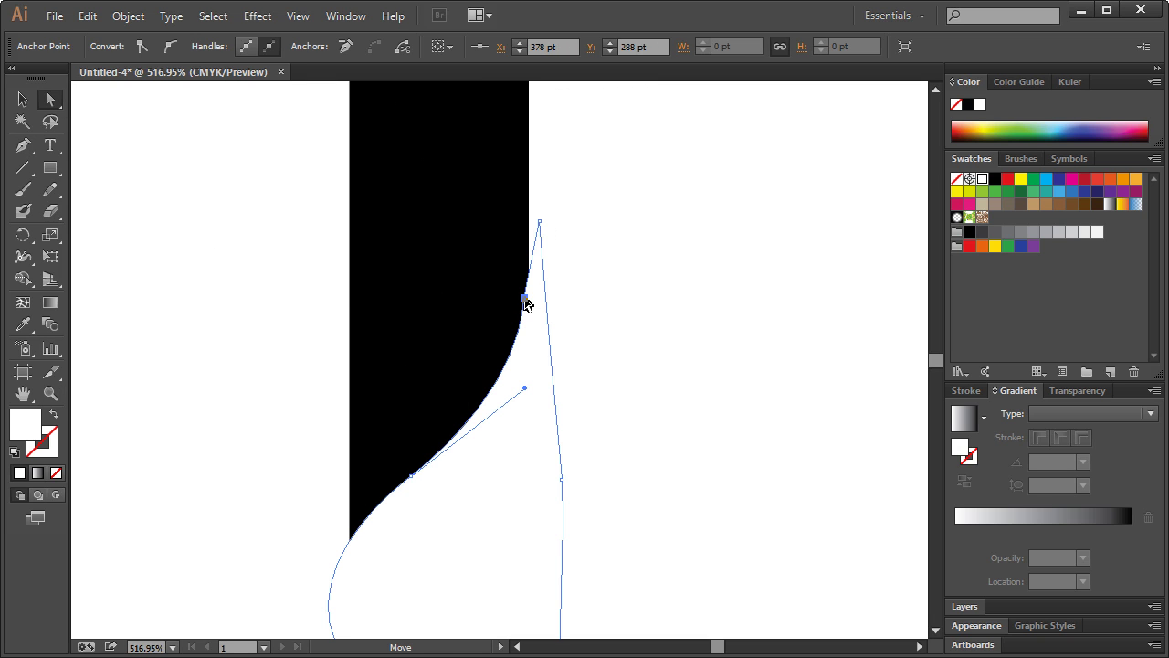
drag(525, 304, 532, 274)
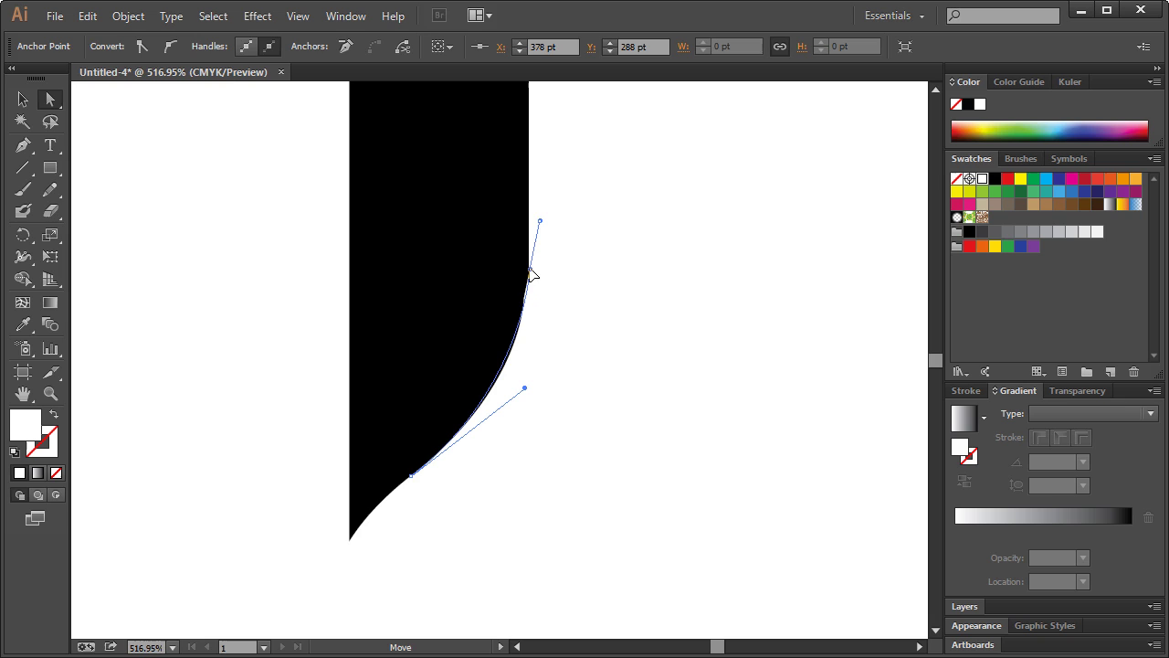
click(618, 209)
key(ctrl+1)
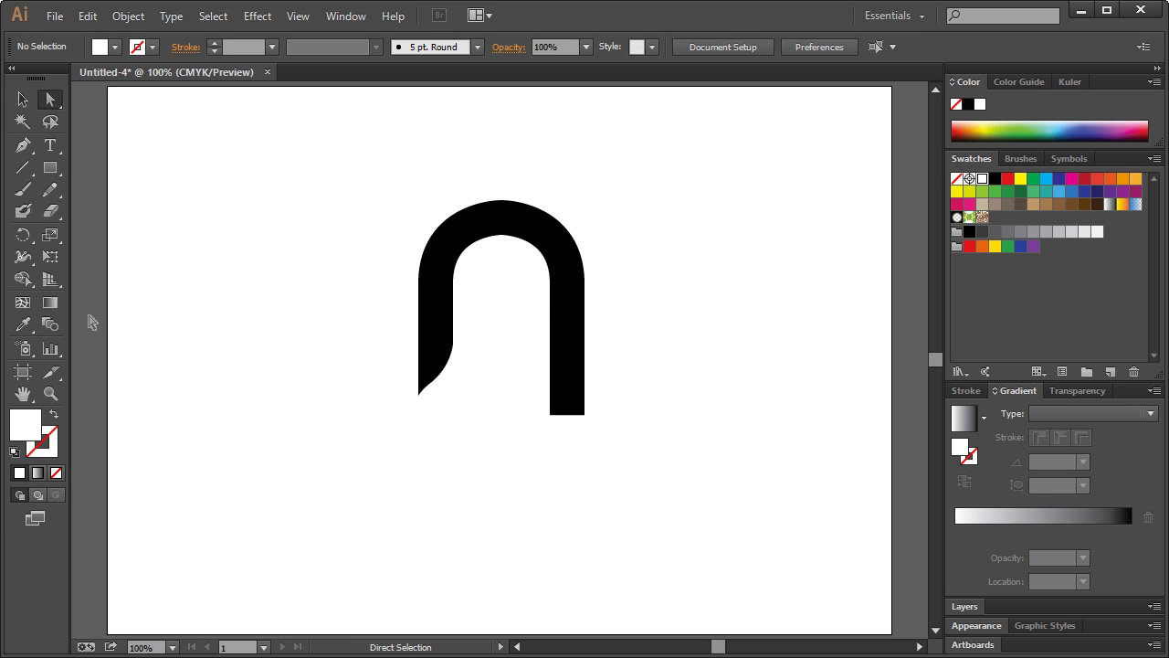
click(51, 392)
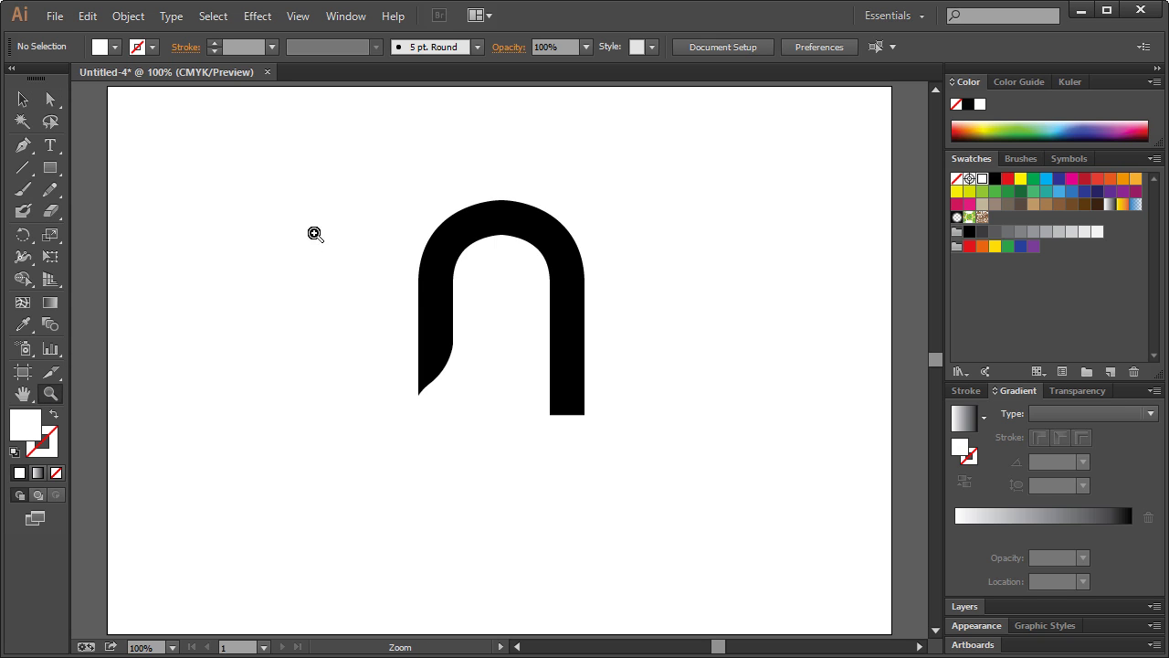
drag(323, 248, 621, 475)
key(alt+Tab)
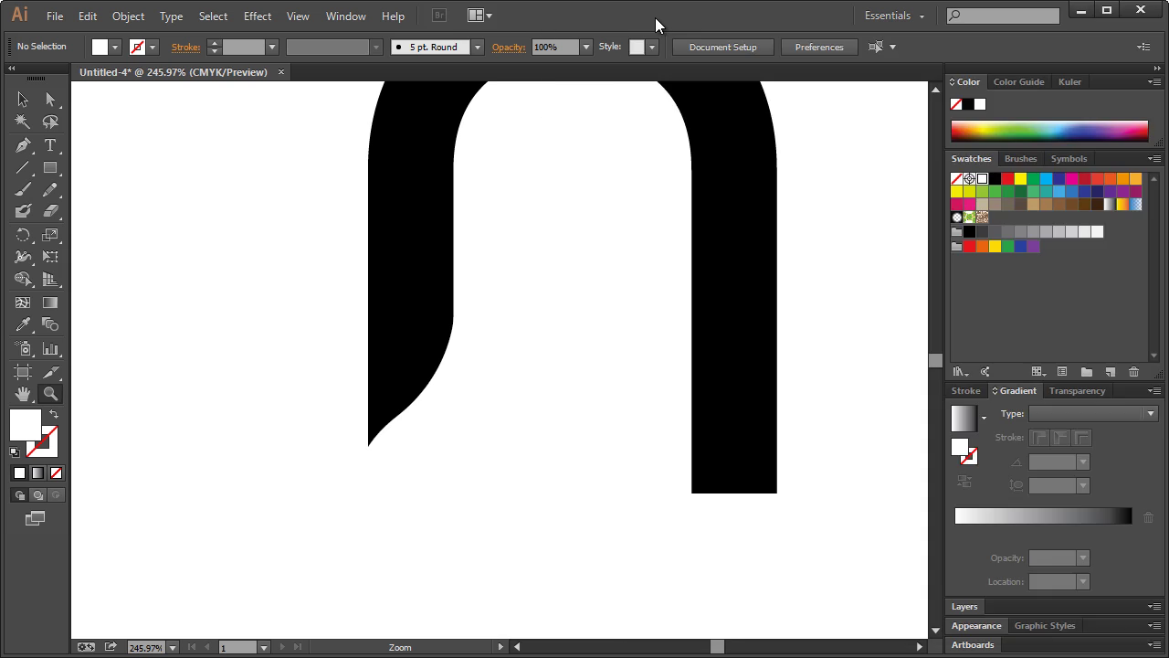
- Convert the arch's thick stroke into a solid filled shape with Outline Stroke
click(22, 98)
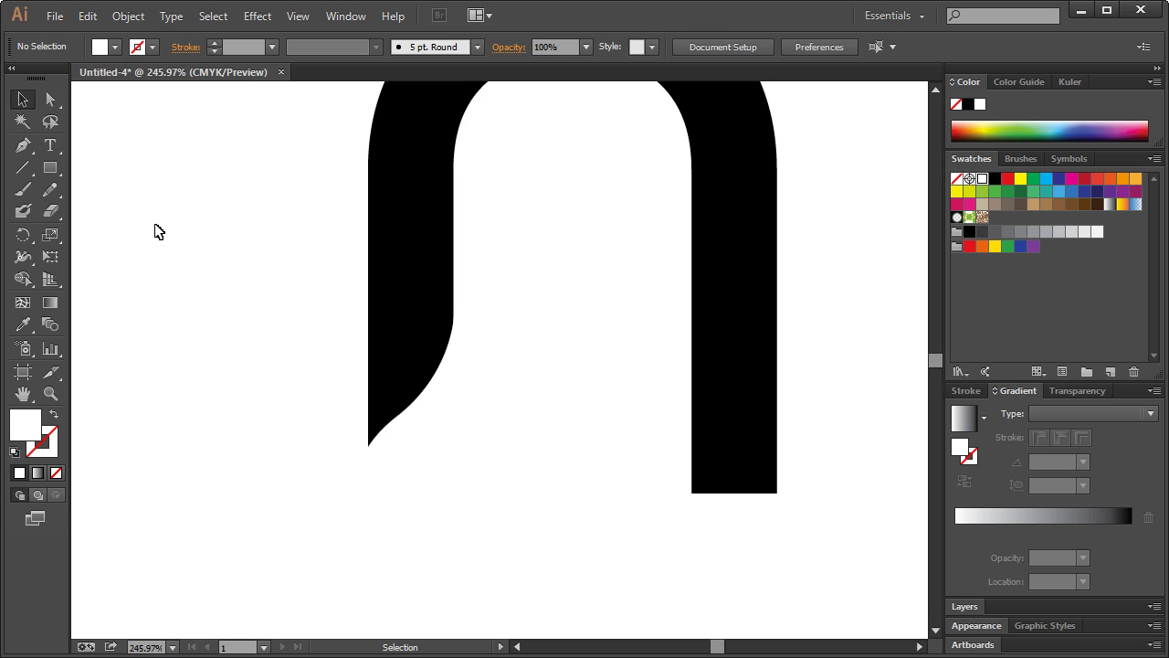
click(436, 408)
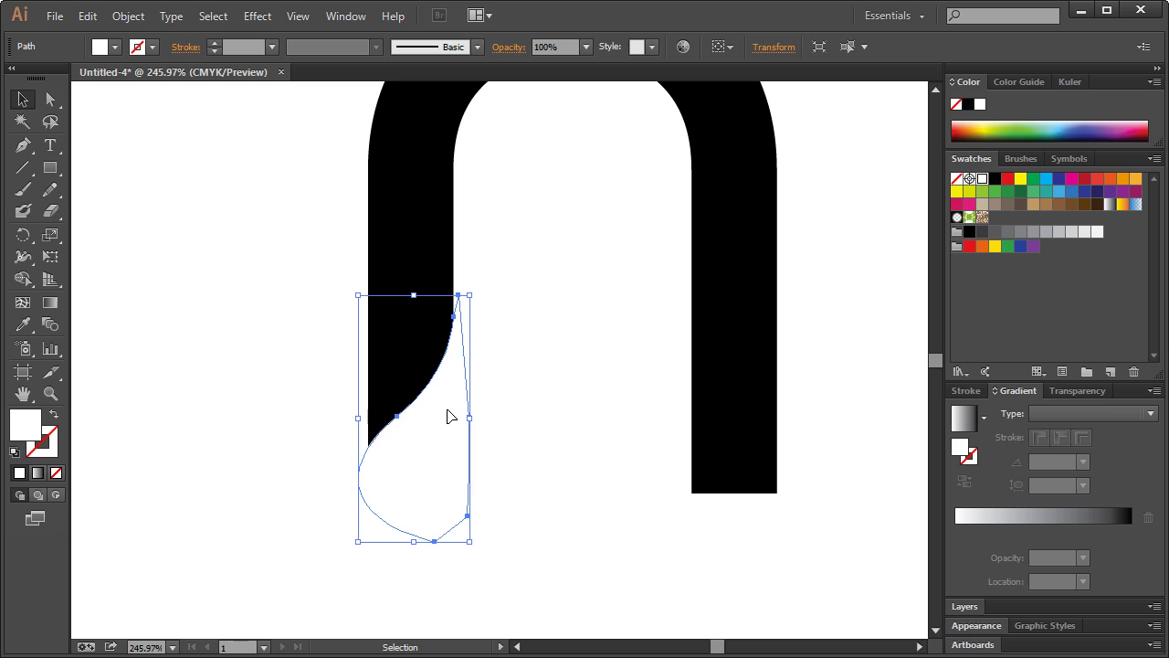
click(499, 372)
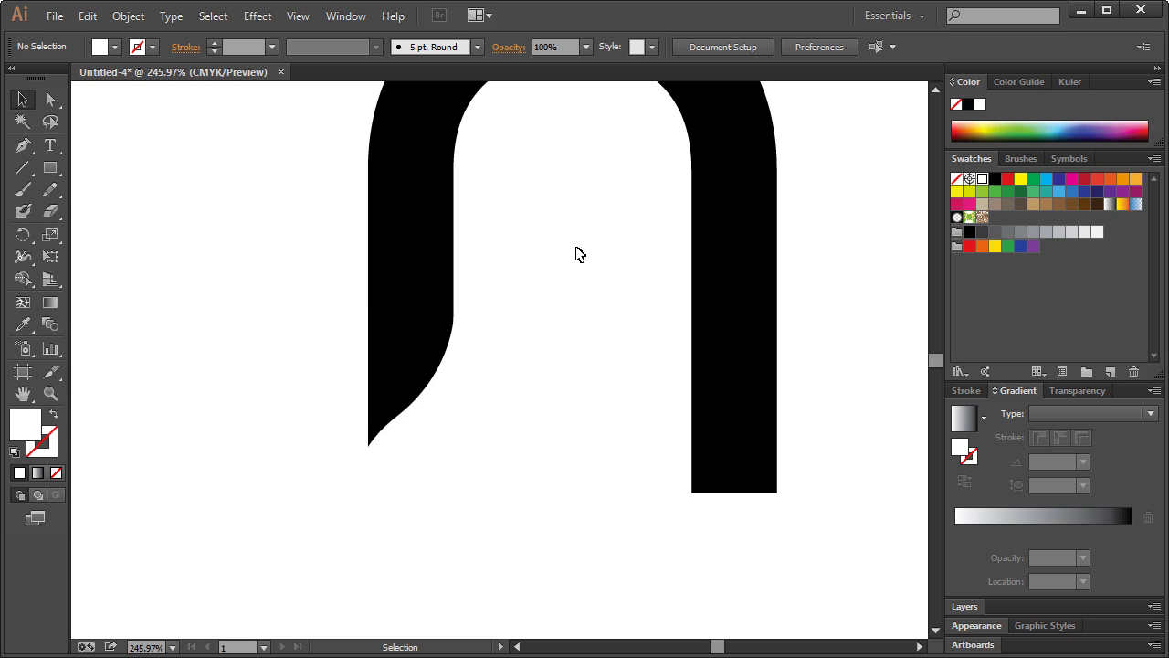
click(394, 192)
click(540, 213)
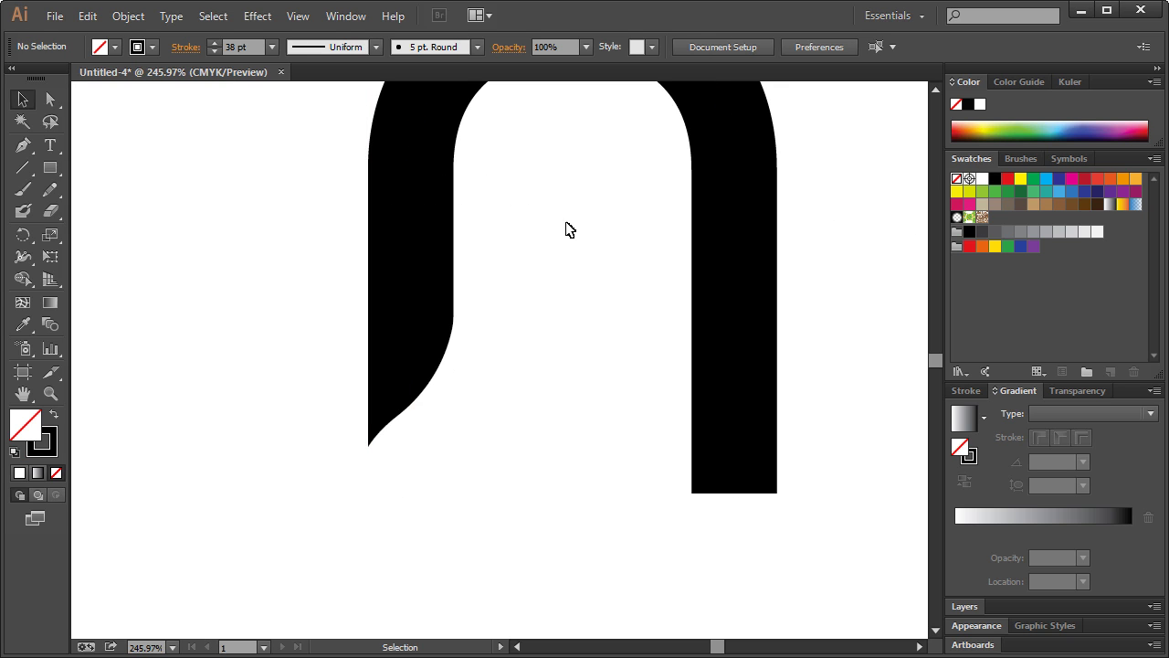
click(414, 146)
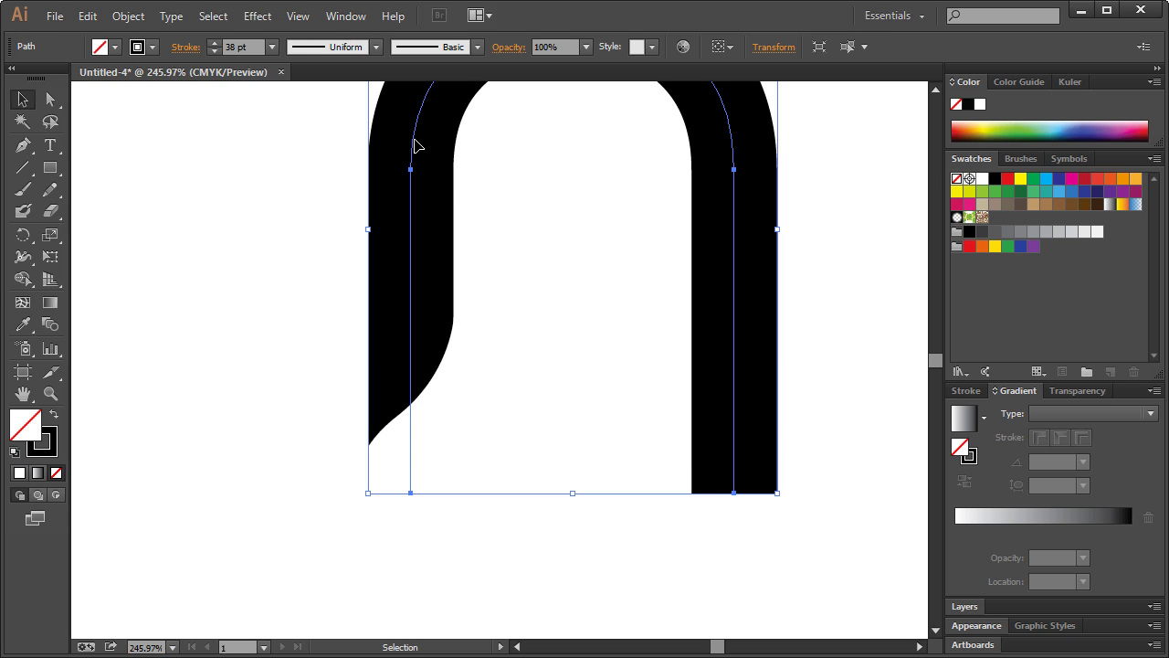
click(124, 17)
mouse_move(185, 391)
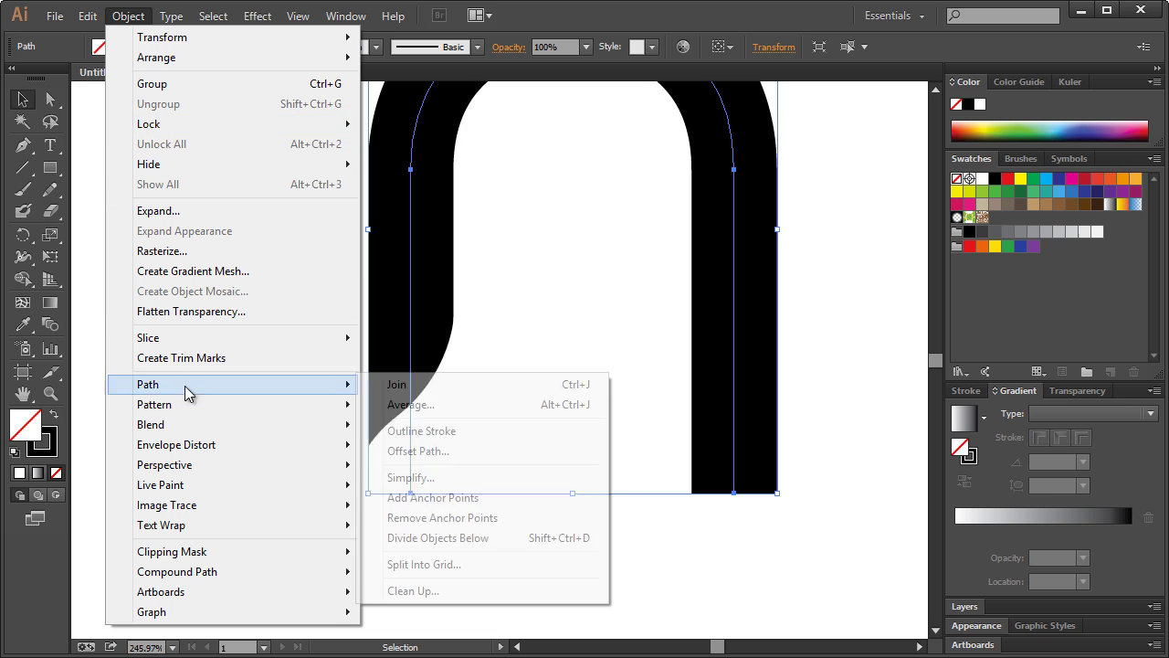
click(422, 431)
- Delete the white cutting shape
click(430, 423)
click(418, 430)
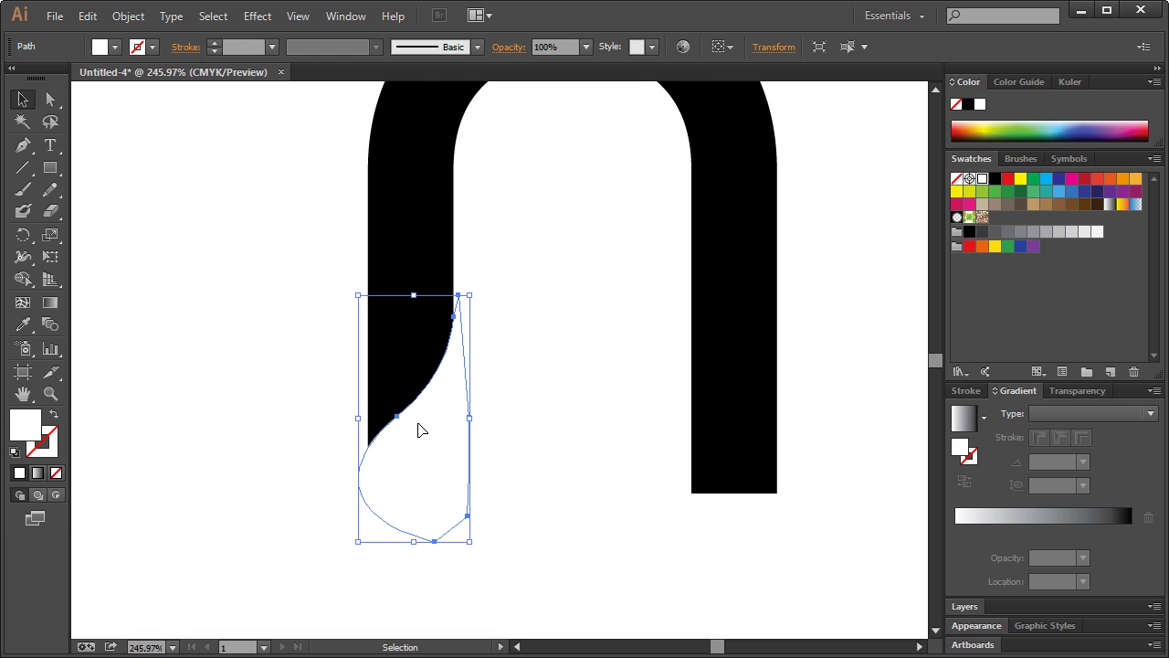
key(Delete)
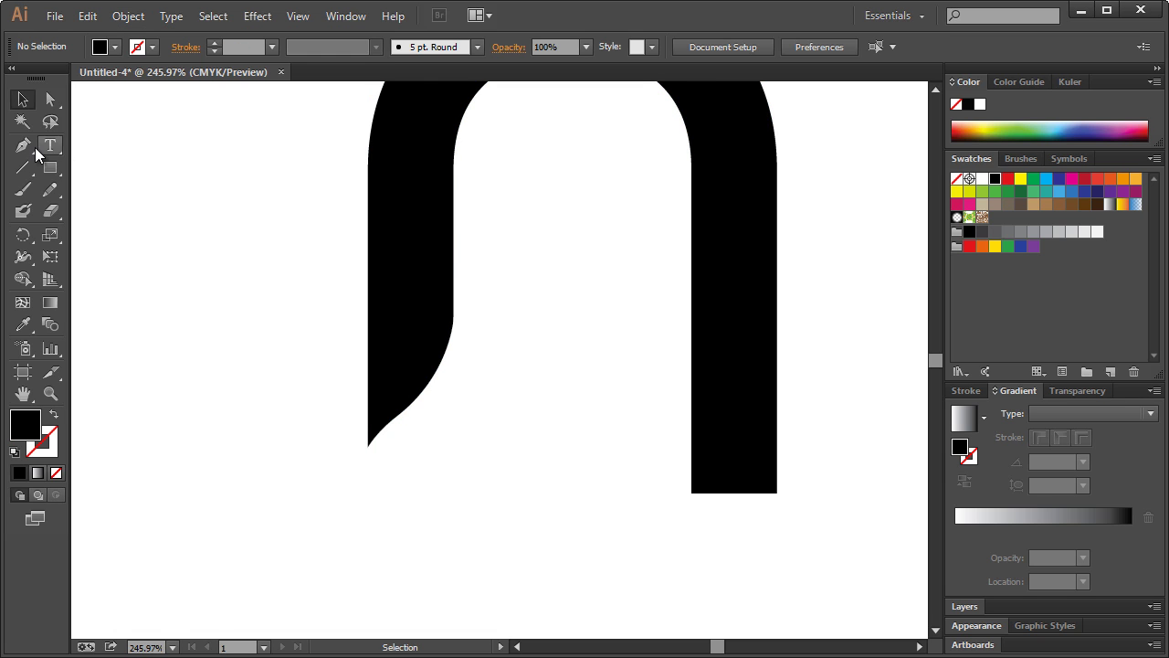
- With the Pen tool ready, check the nose reference images
click(25, 147)
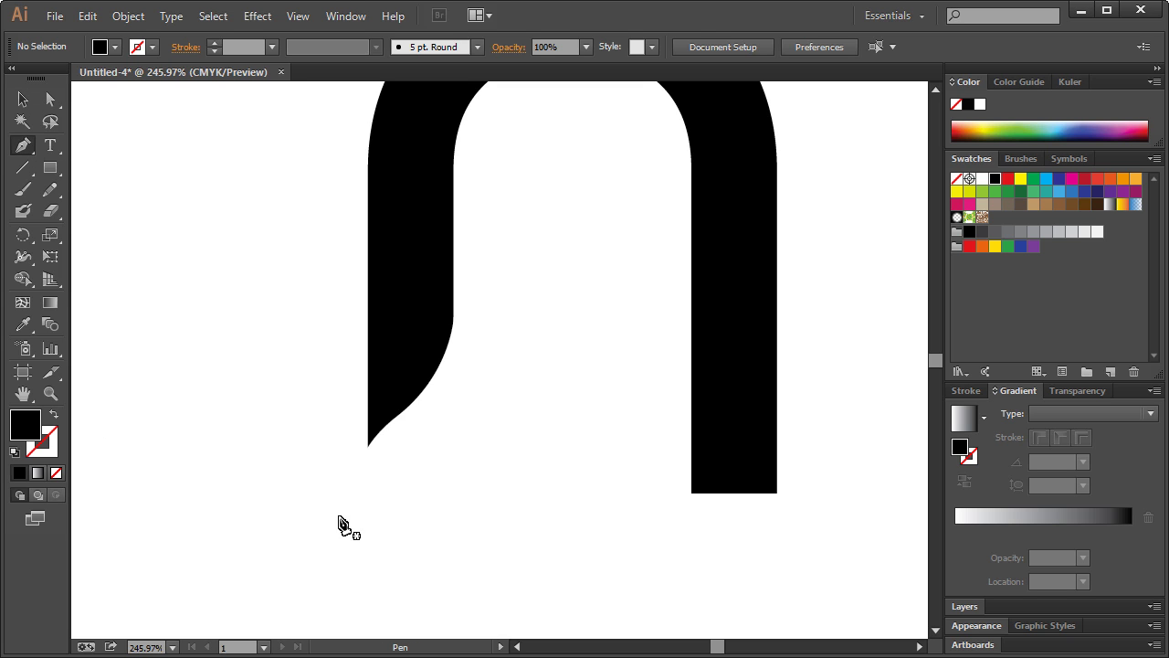
key(alt+Tab)
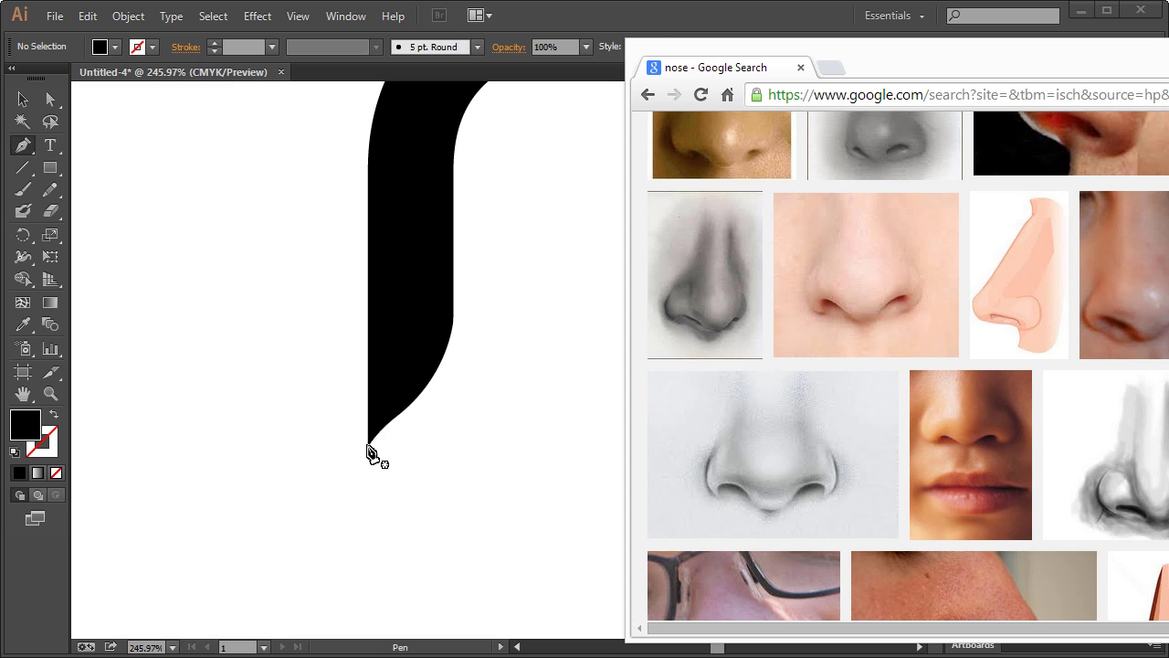
click(416, 505)
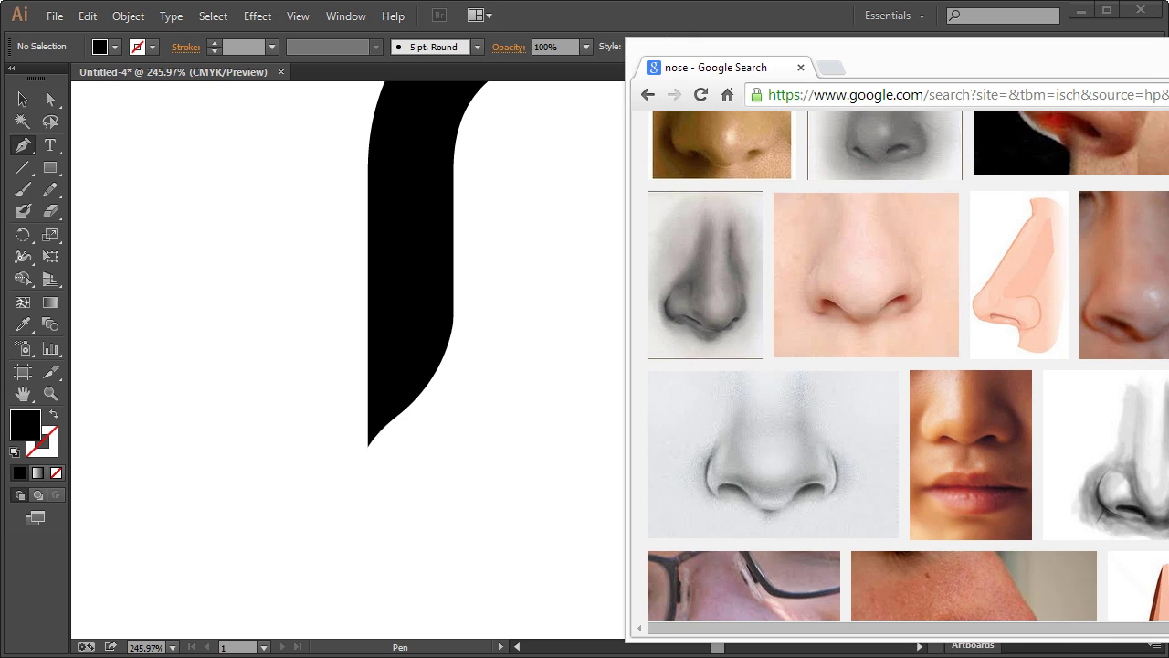
key(alt+Tab)
click(555, 22)
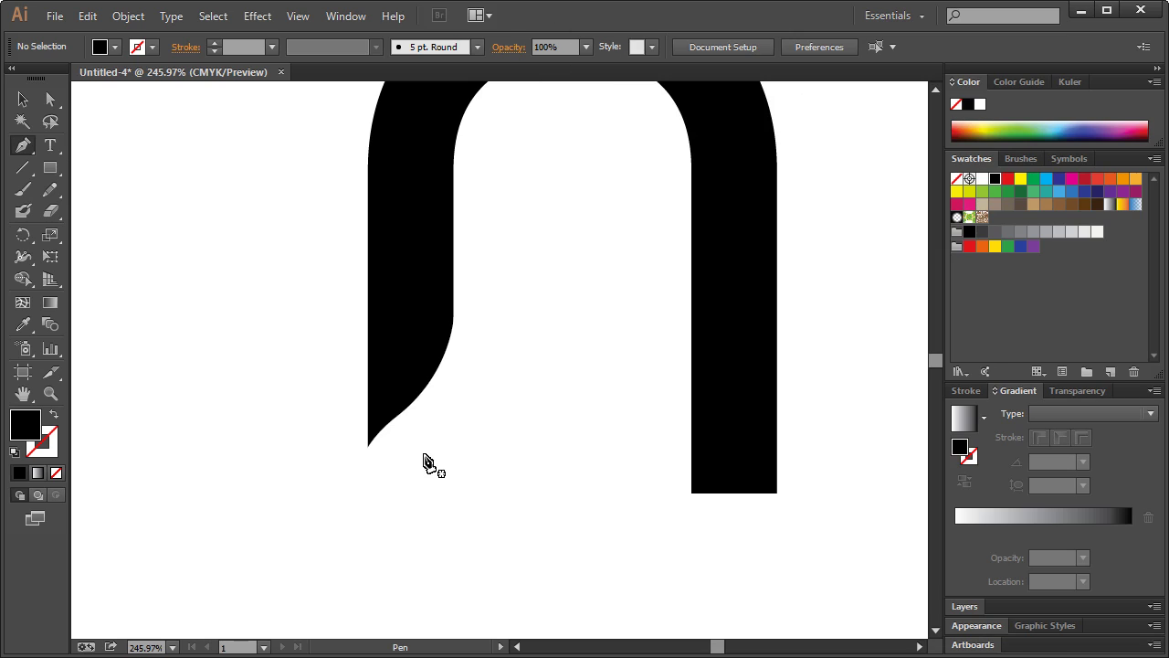
- Draw a closed, tapering nostril sliver below the arch's left leg
click(410, 500)
click(388, 477)
drag(389, 477, 394, 470)
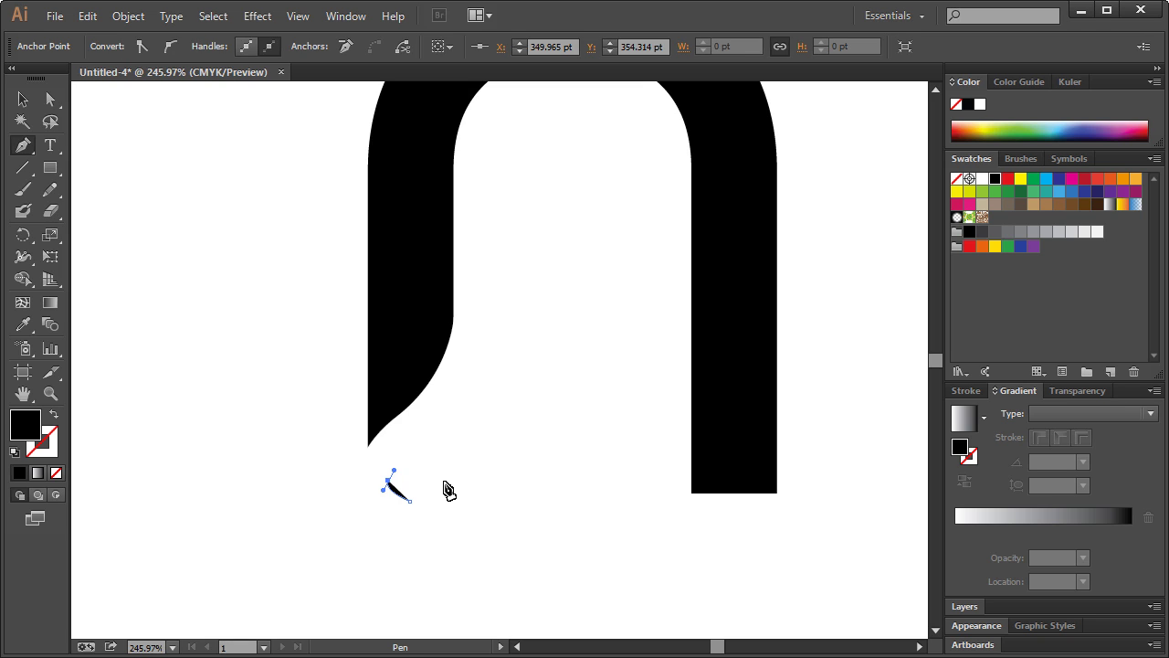
click(526, 538)
drag(526, 538, 528, 537)
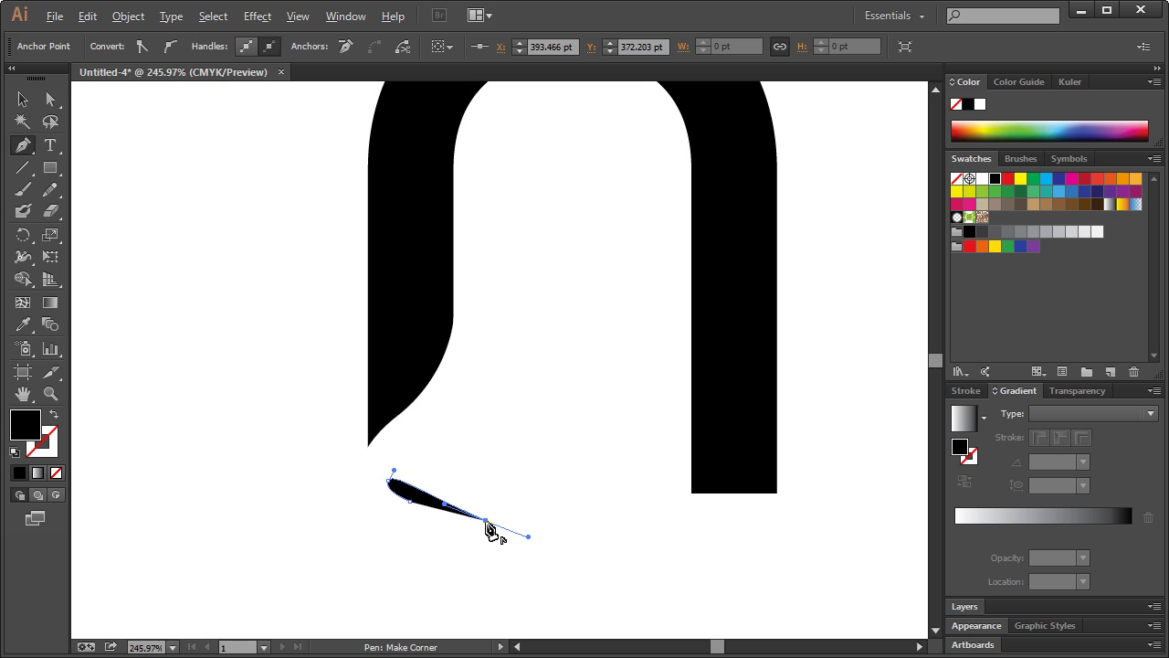
click(485, 521)
click(410, 501)
- Position the nostril sliver right beneath the left leg and view the whole artboard
click(22, 99)
click(155, 160)
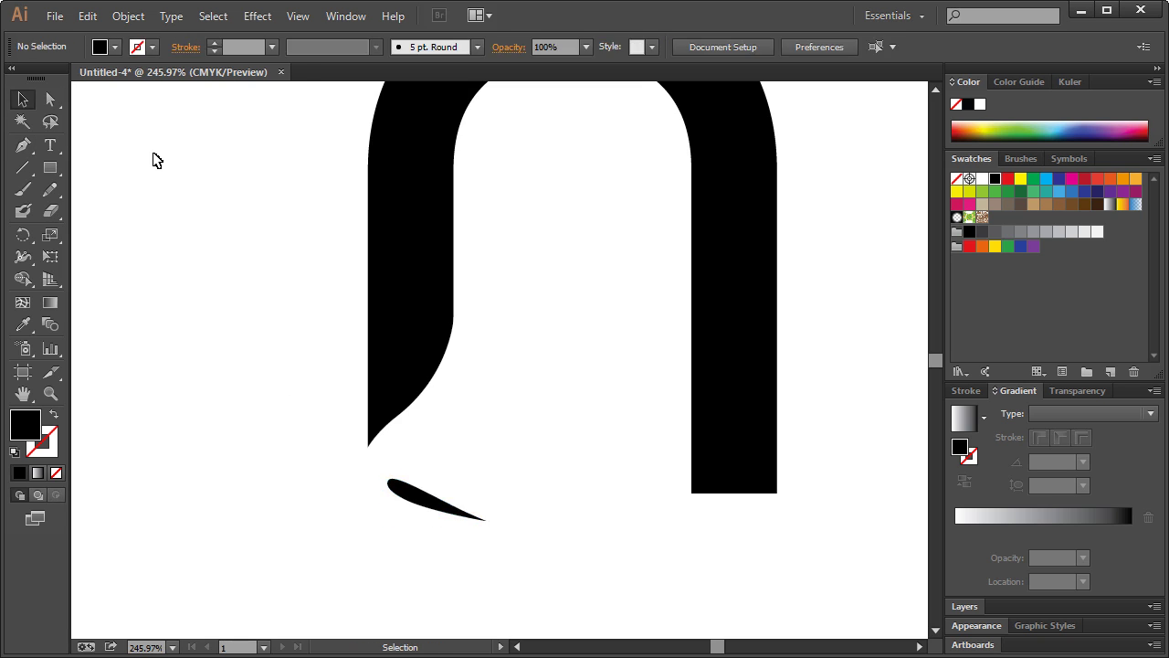
mouse_move(435, 509)
mouse_down()
mouse_move(458, 514)
mouse_move(449, 504)
mouse_up()
click(229, 378)
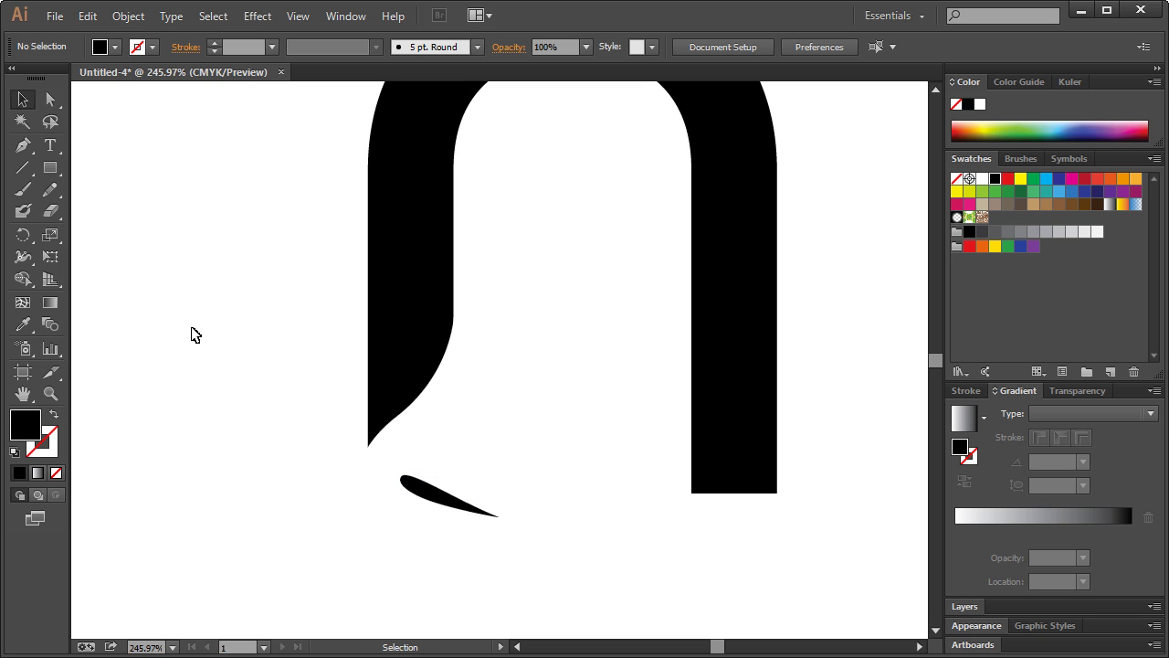
key(ctrl+1)
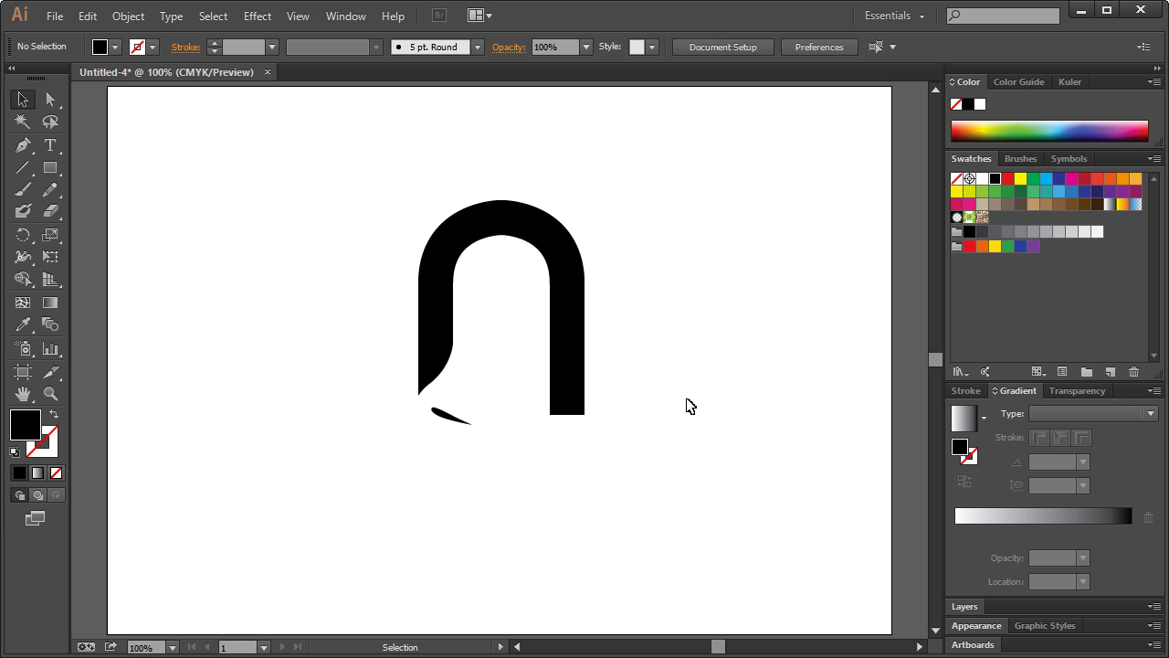
- Reflect the nostril sliver and white flare shape across the vertical axis
key(z)
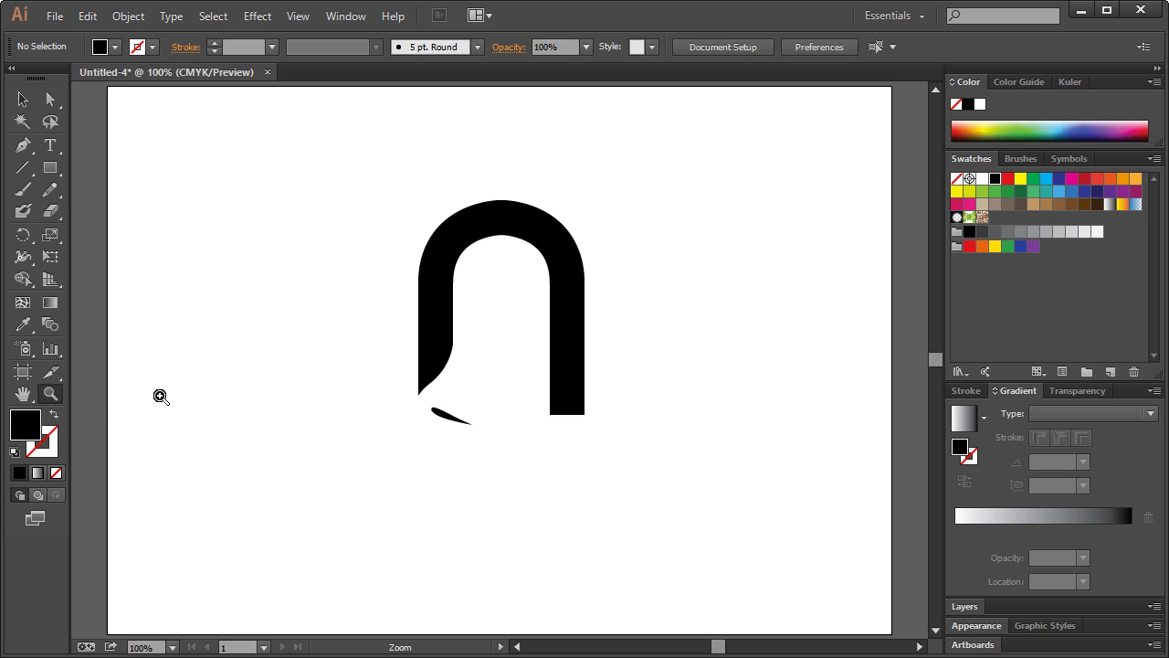
drag(307, 230, 677, 482)
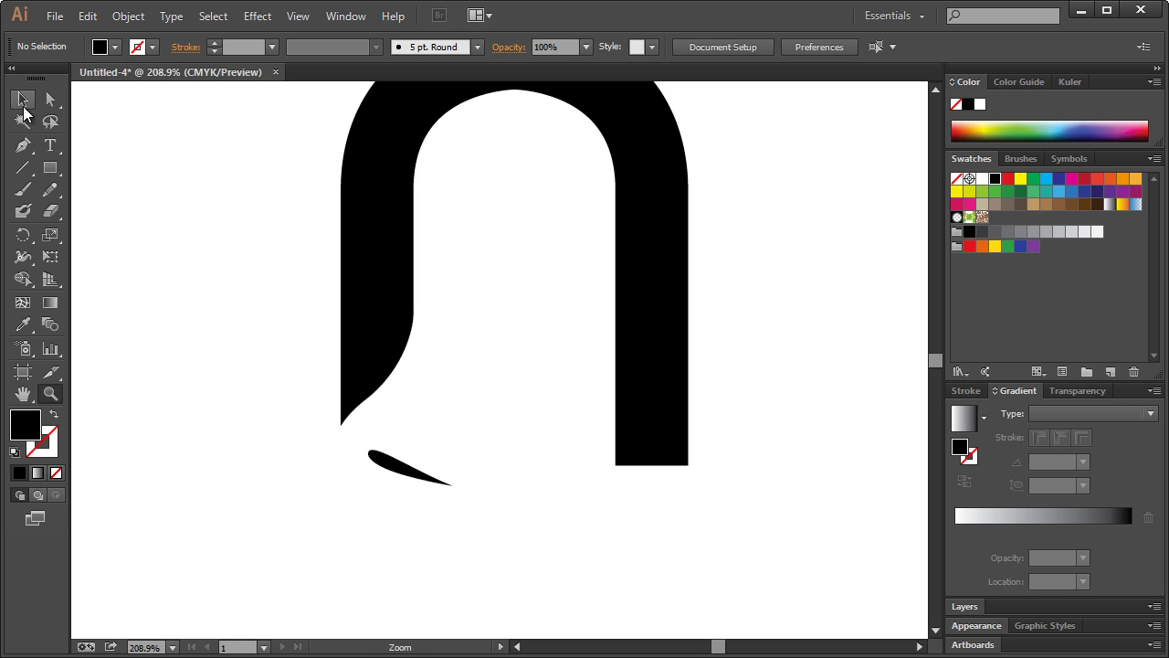
click(23, 99)
click(384, 463)
shift+click(395, 414)
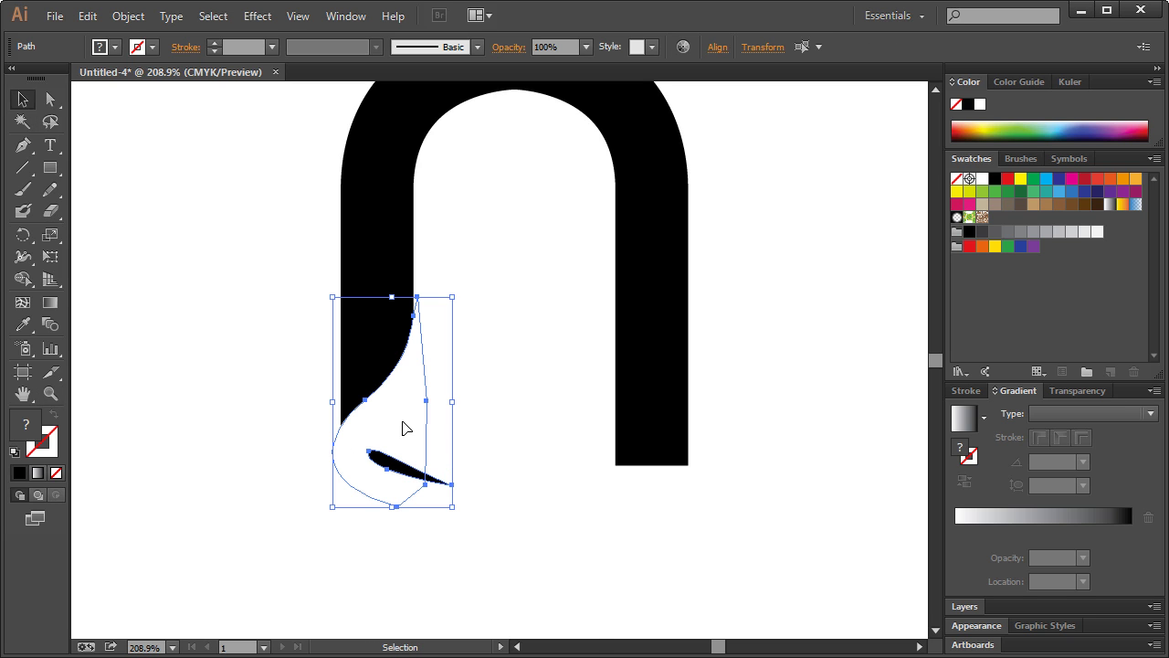
right_click(406, 427)
mouse_move(487, 643)
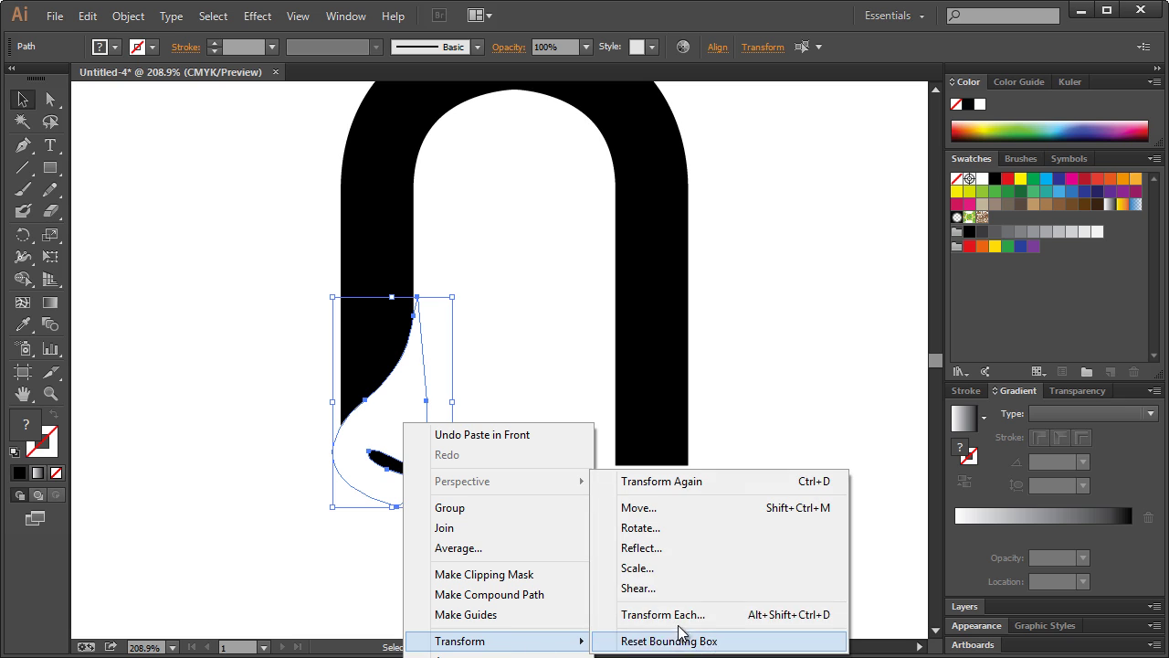
click(663, 547)
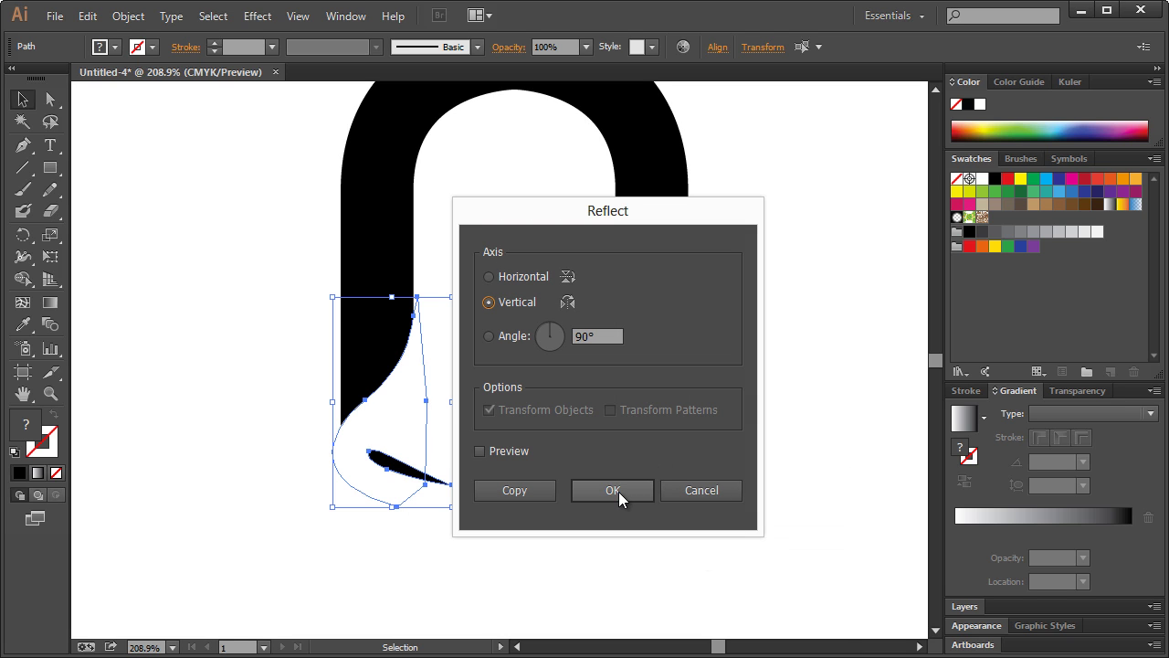
click(612, 490)
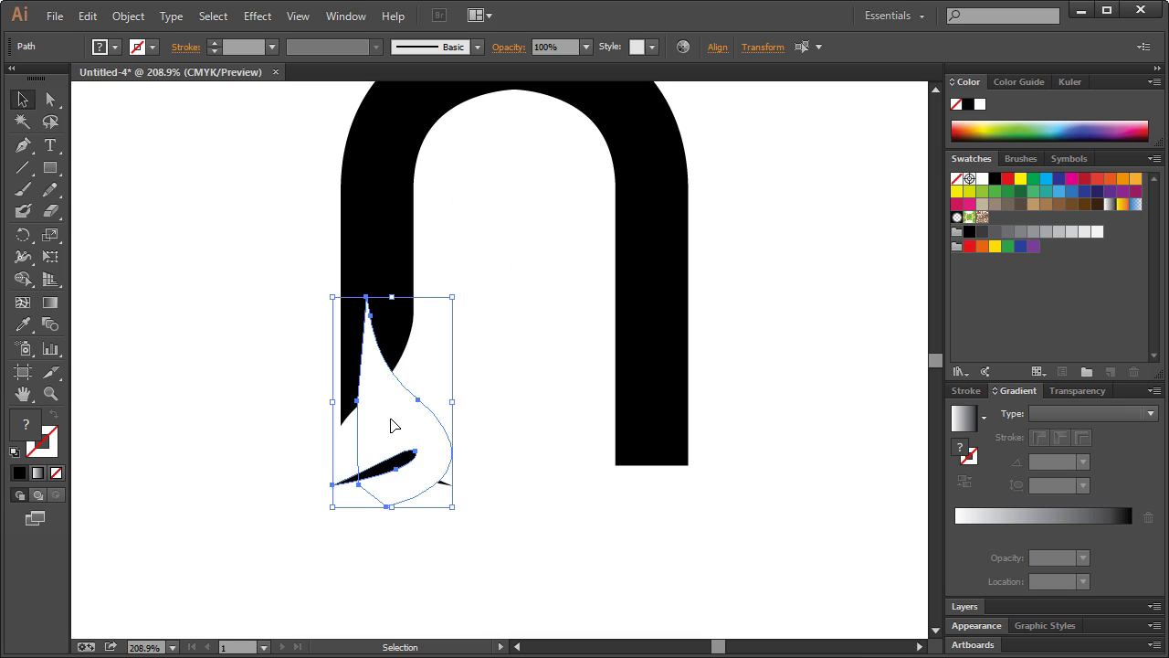
- Move the mirrored shapes onto the right leg and bring up the nose references
drag(392, 426, 639, 412)
click(751, 325)
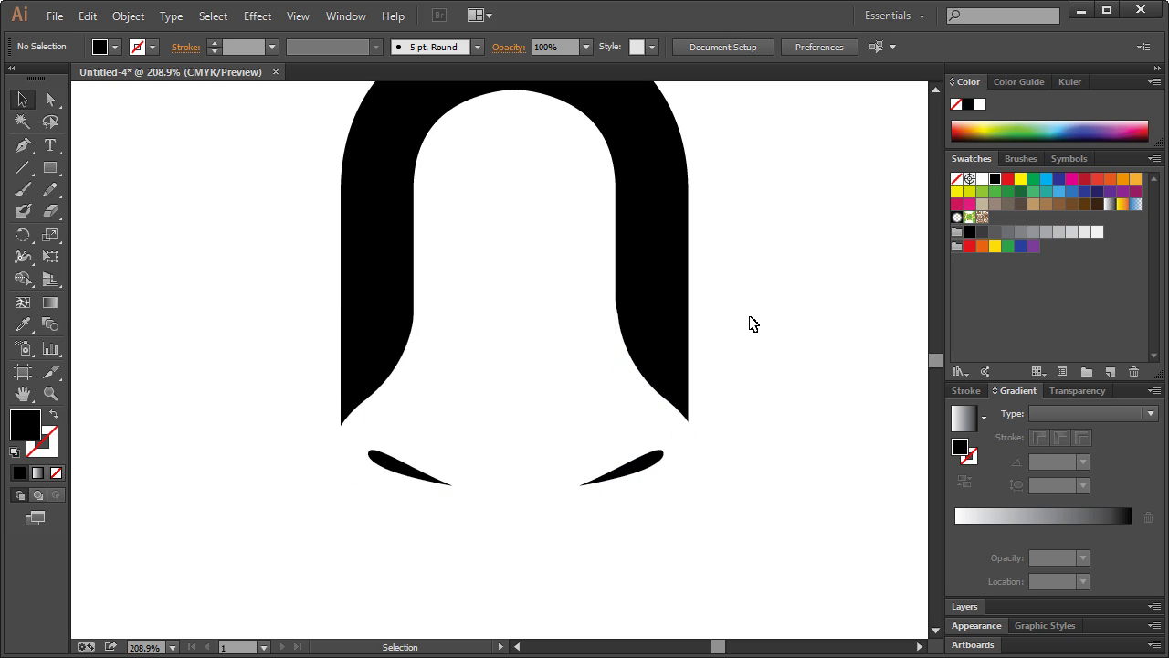
key(ctrl+1)
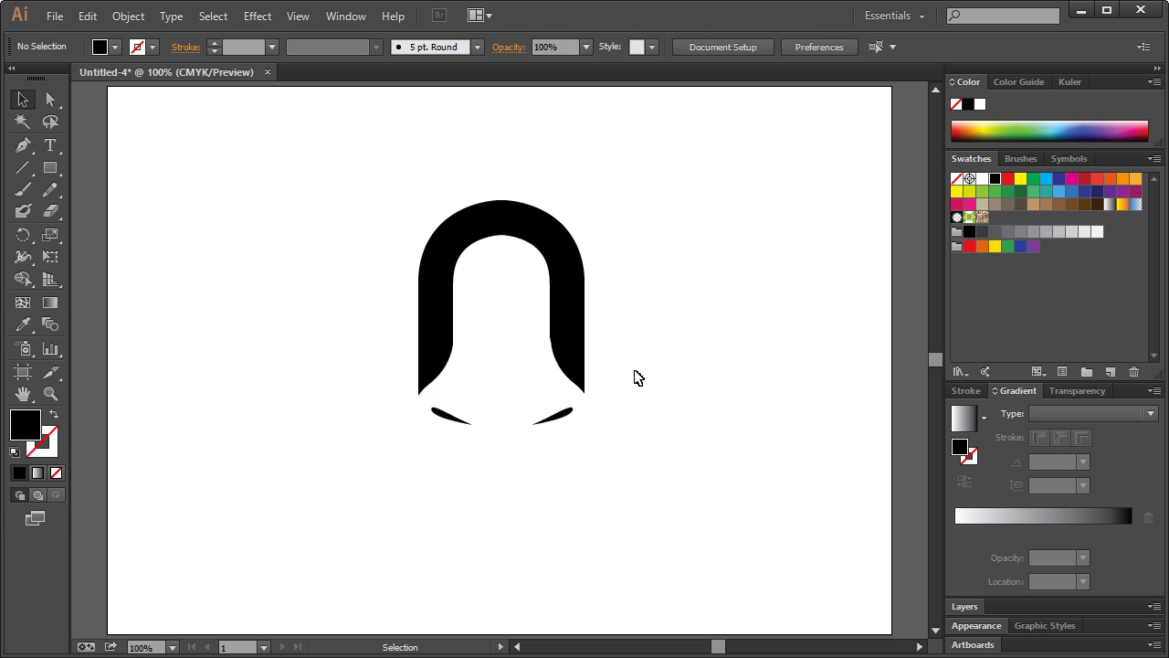
key(alt+Tab)
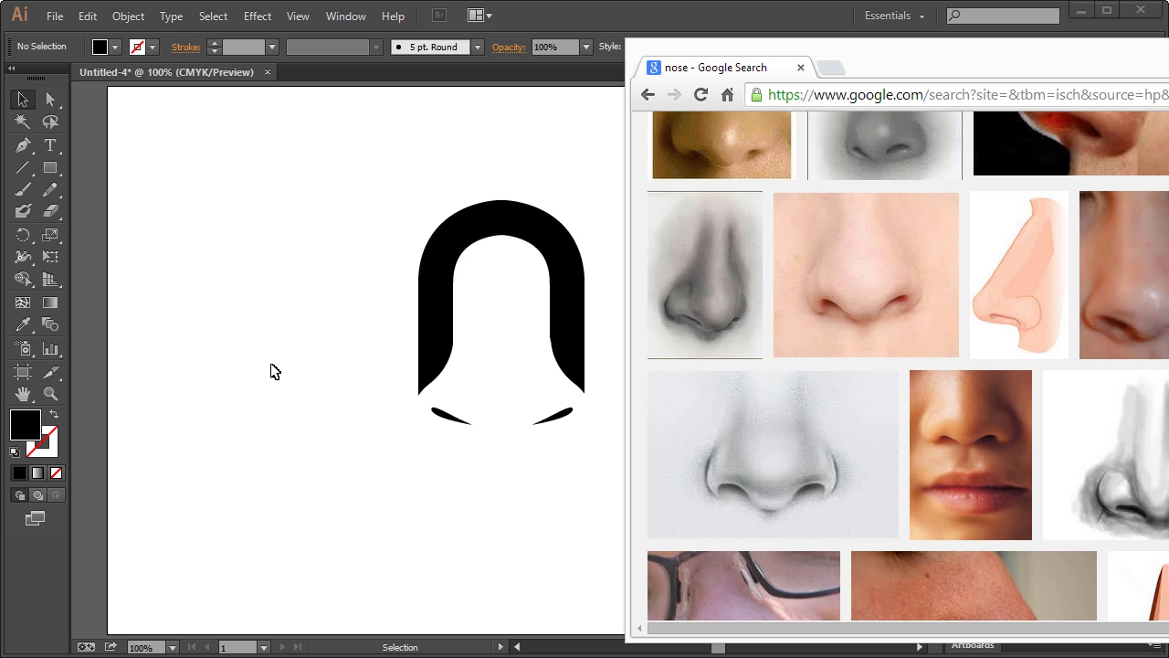
- Delete the thin left nostril sliver
click(50, 394)
drag(357, 348, 625, 459)
click(23, 98)
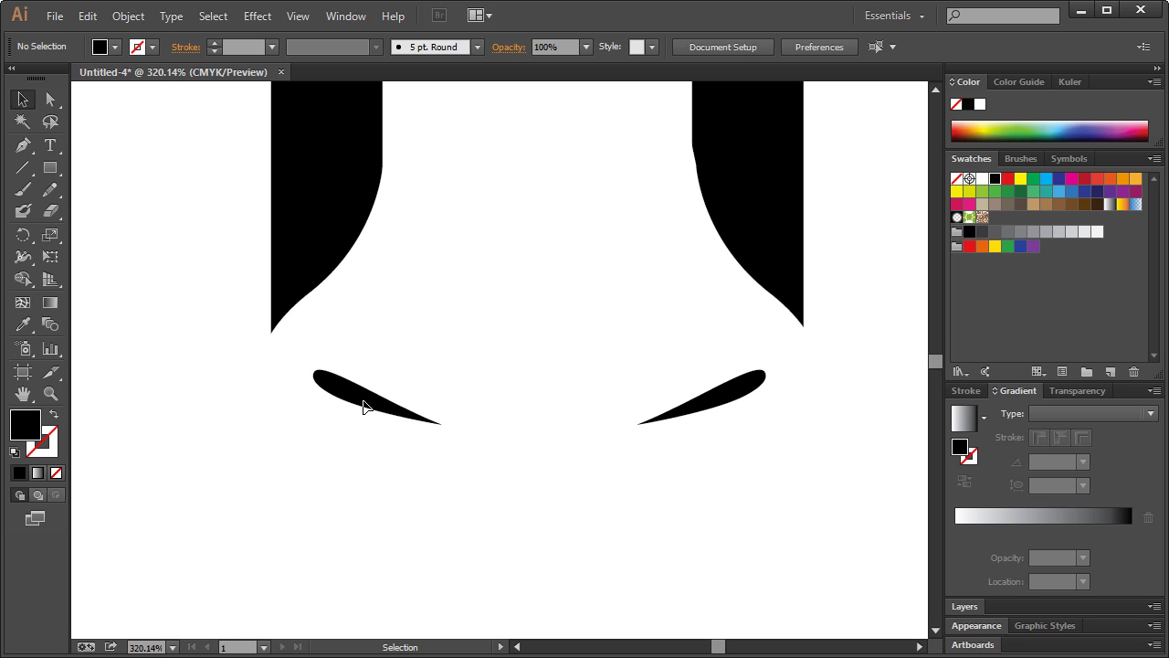
click(366, 402)
key(Delete)
- Draw a fuller teardrop-shaped nostril under the left leg with the Pen tool
click(23, 144)
click(327, 395)
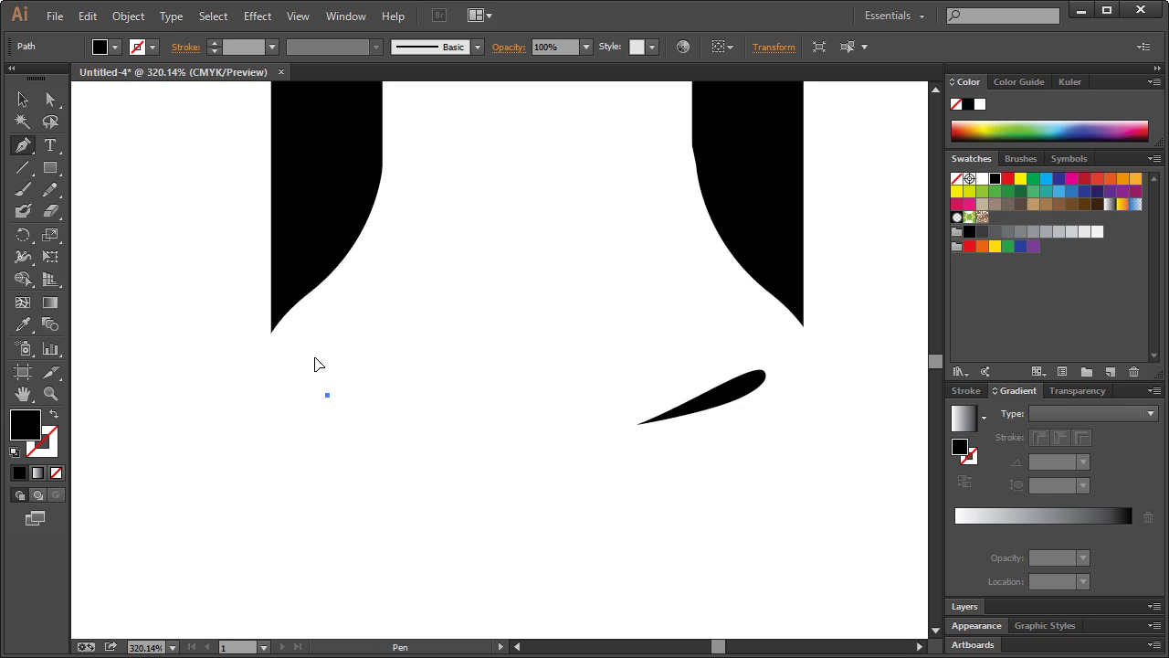
drag(315, 357, 330, 340)
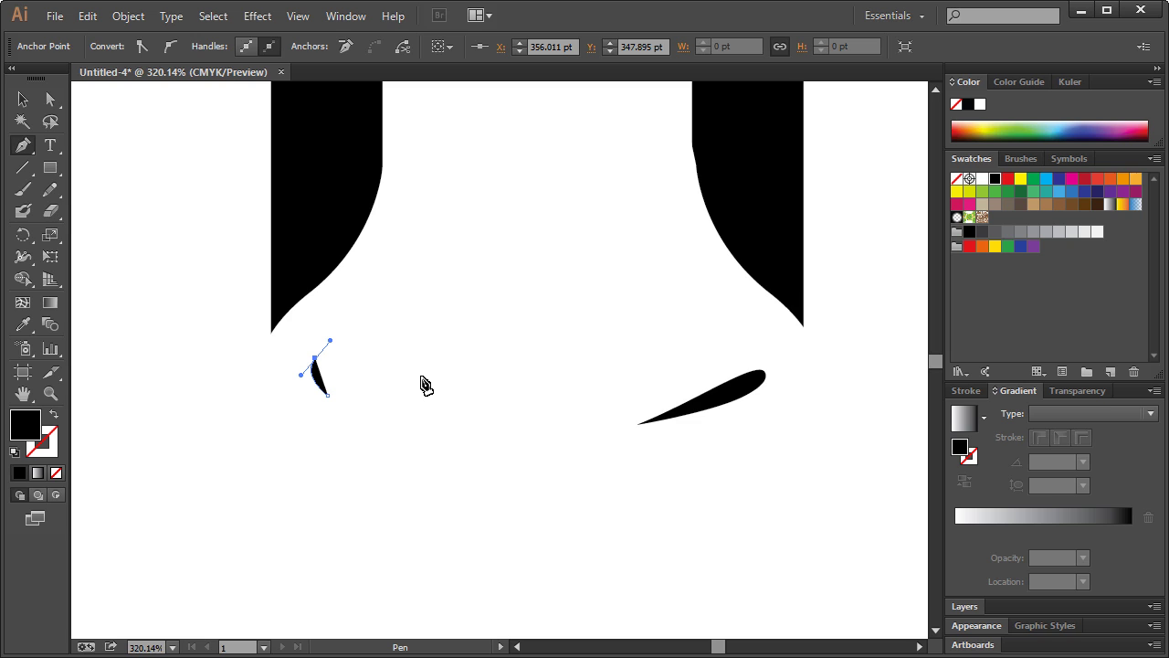
drag(421, 375, 460, 406)
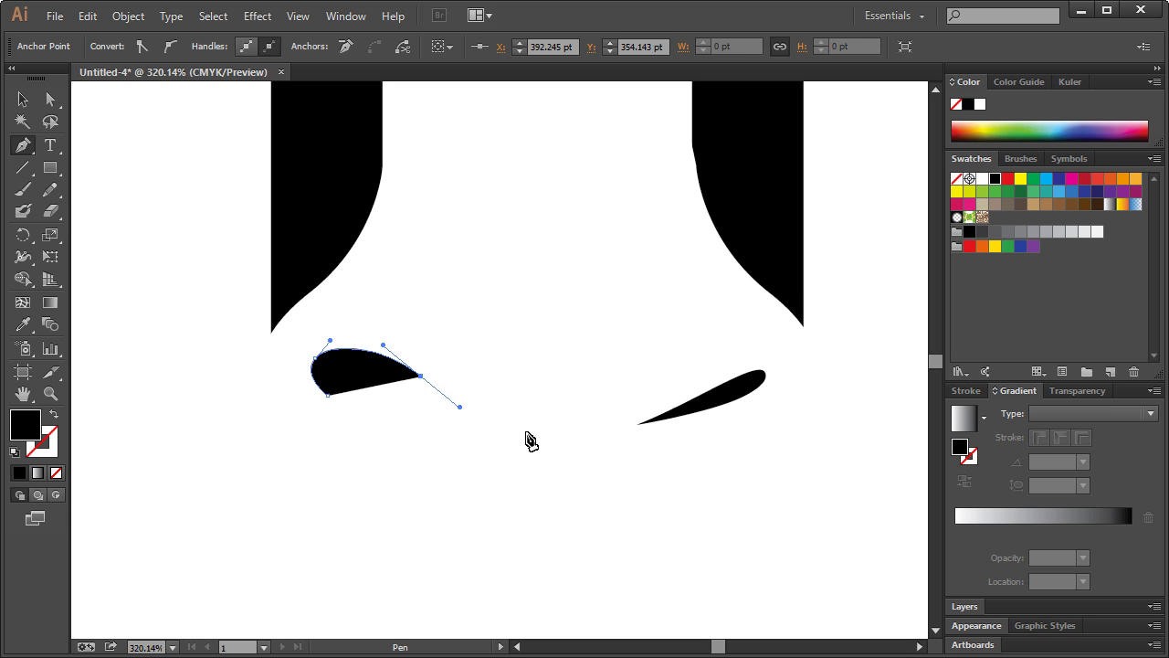
drag(528, 432, 534, 433)
key(ctrl+z)
click(516, 430)
drag(328, 394, 301, 374)
- Delete the mirrored nostril piece on the right leg
click(22, 99)
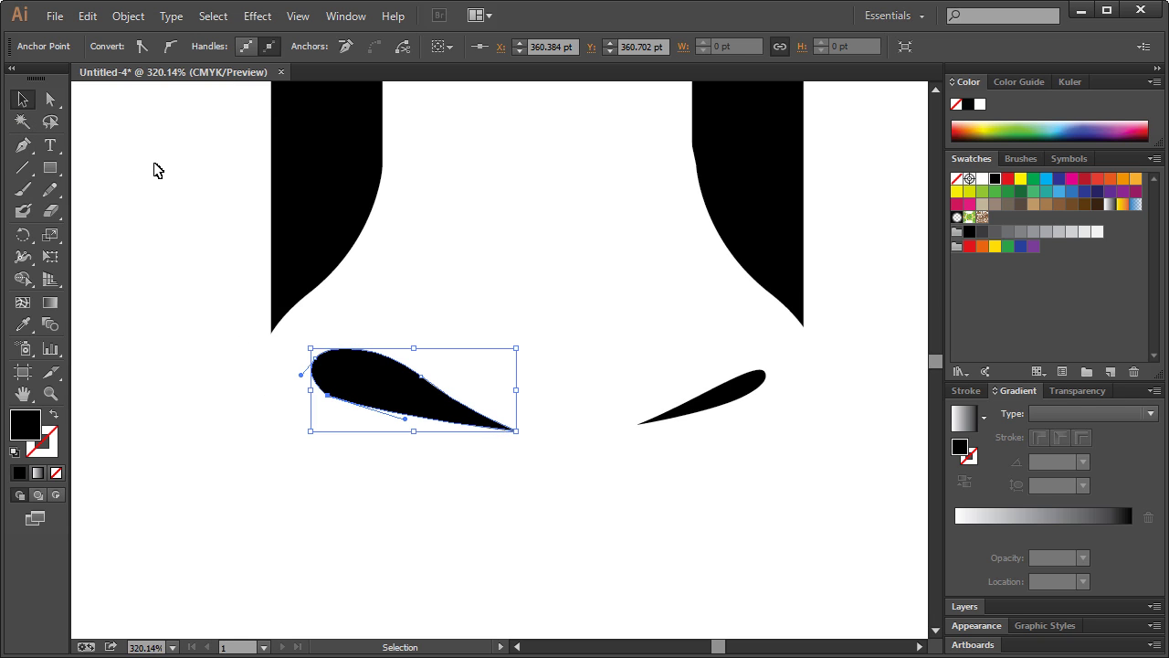
click(156, 169)
key(ctrl+1)
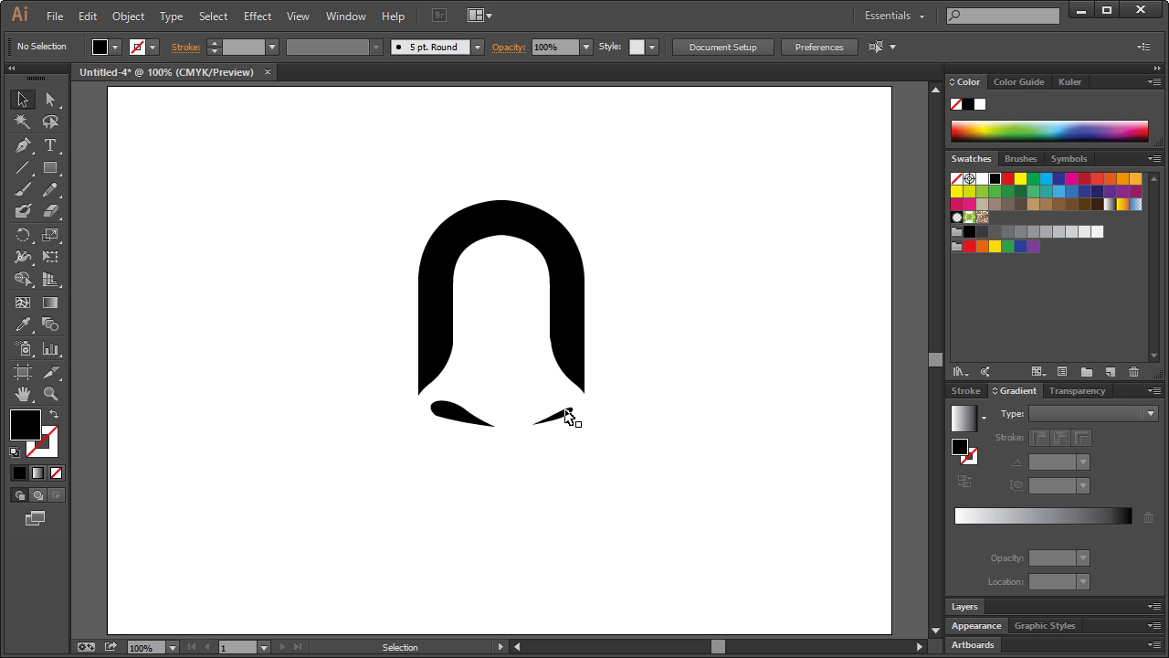
click(567, 416)
key(Delete)
- Nudge the teardrop nostril into place and restore the right leg's straight end
drag(459, 418, 458, 422)
click(339, 412)
click(467, 425)
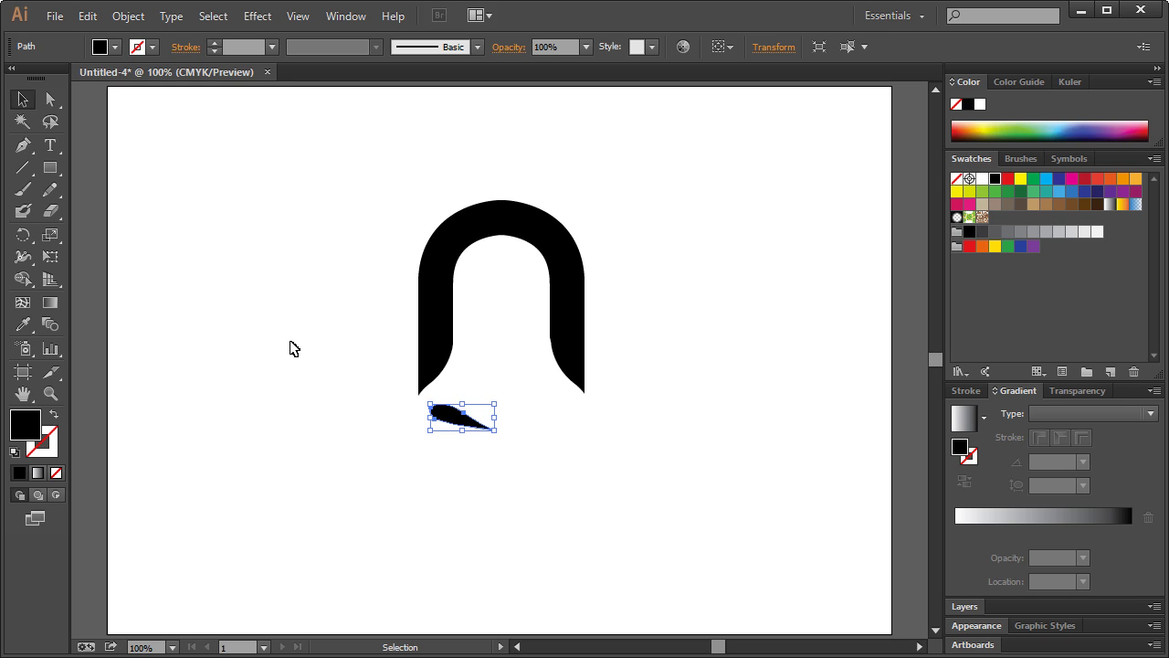
click(291, 345)
click(457, 420)
key(ctrl+z)
click(502, 419)
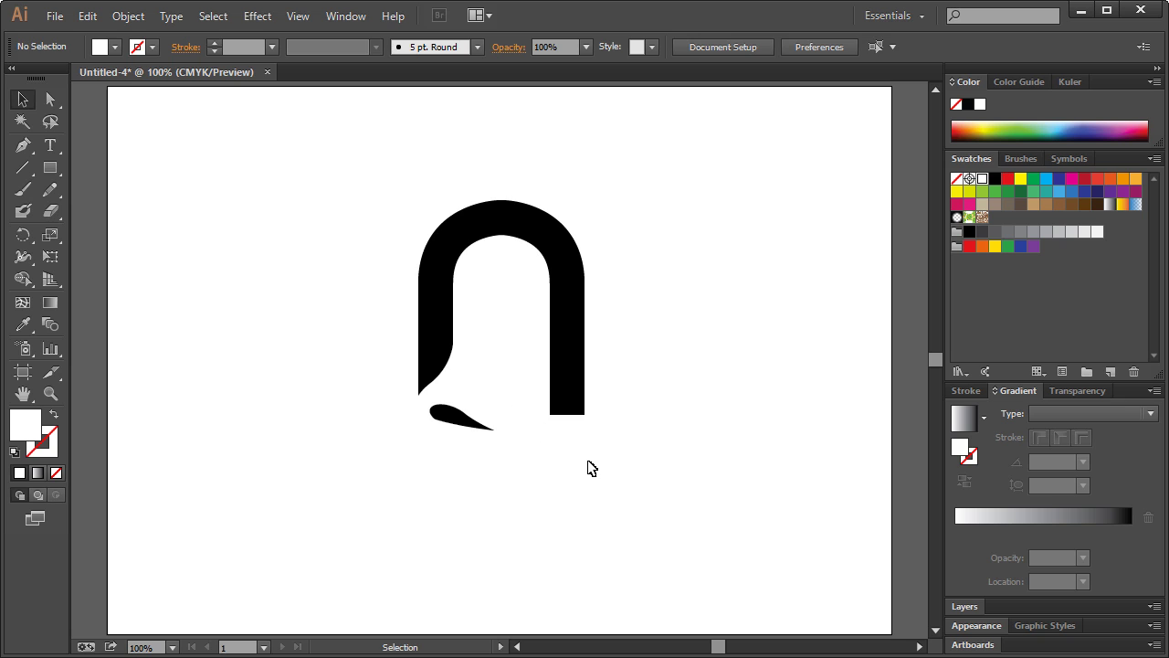
- Reflect the teardrop nostril and left flare vertically and move them onto the right leg
click(457, 426)
shift+click(451, 390)
right_click(459, 406)
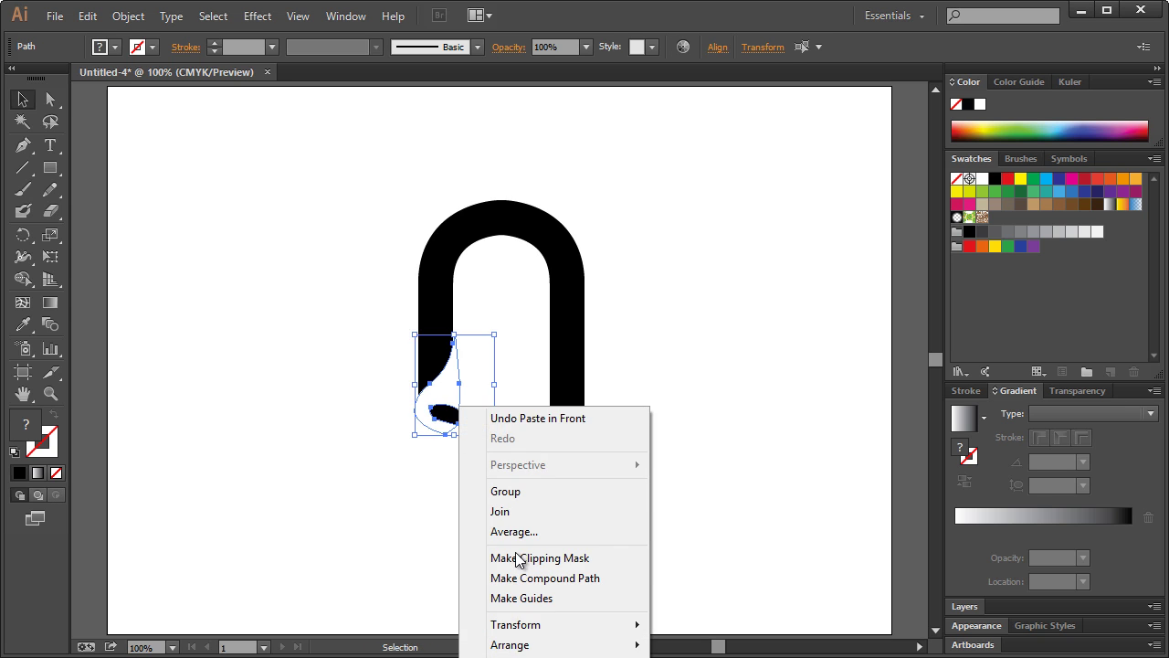
mouse_move(524, 624)
click(715, 531)
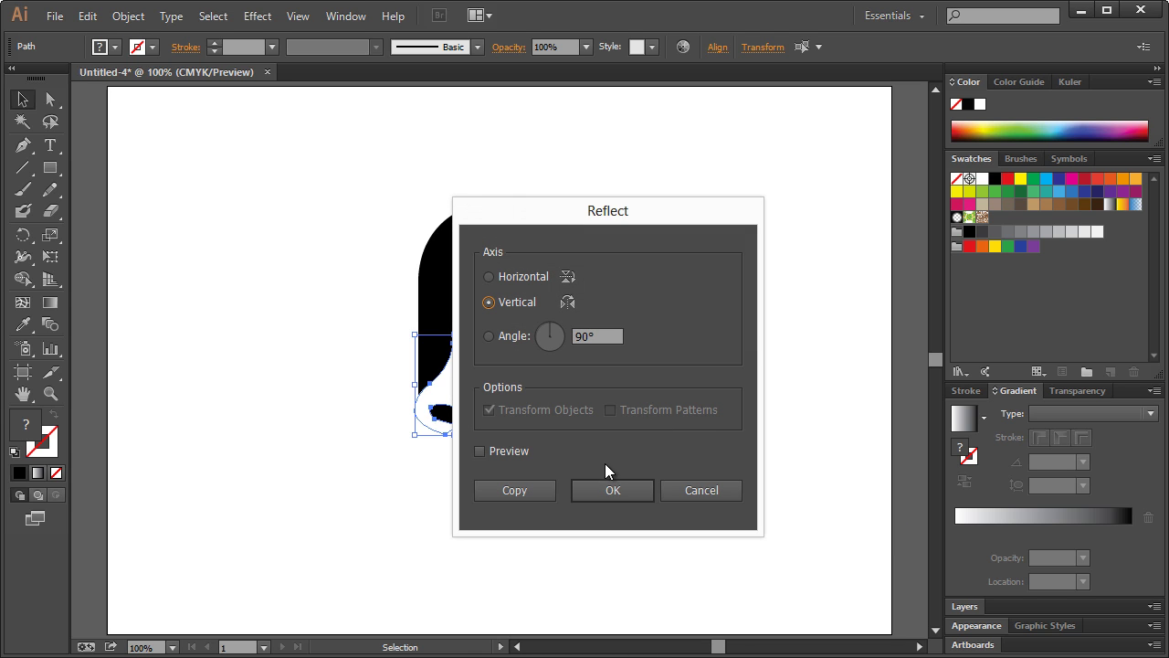
click(611, 491)
drag(468, 388, 564, 388)
click(649, 354)
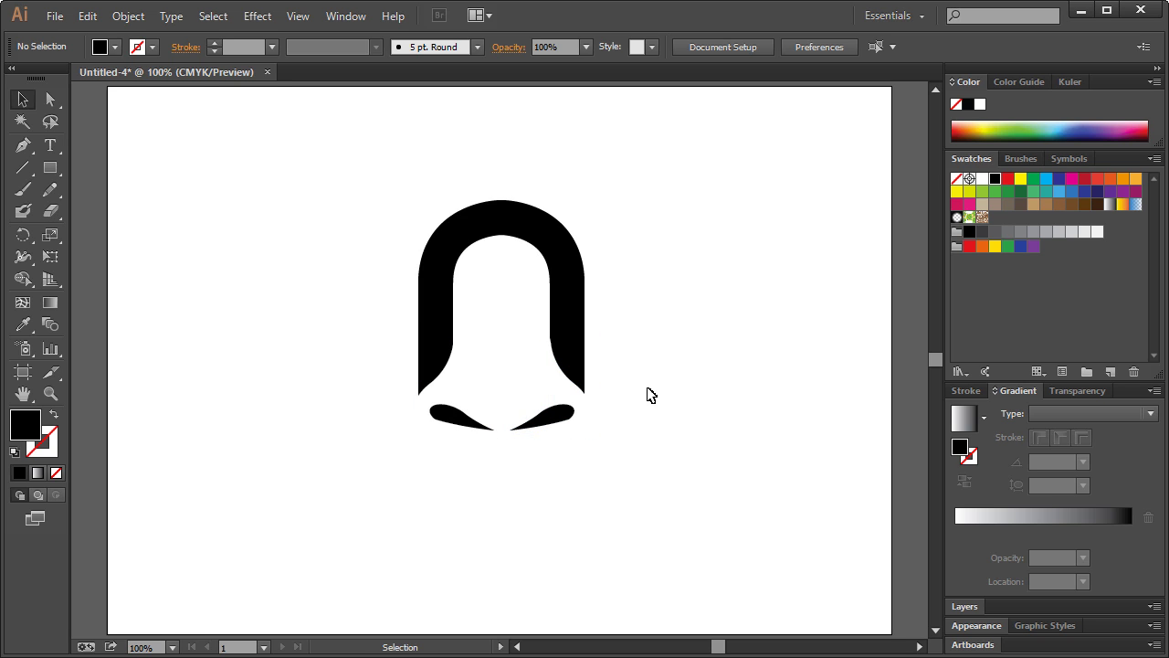
- Scale both teardrop nostrils down slightly
click(559, 420)
shift+click(471, 423)
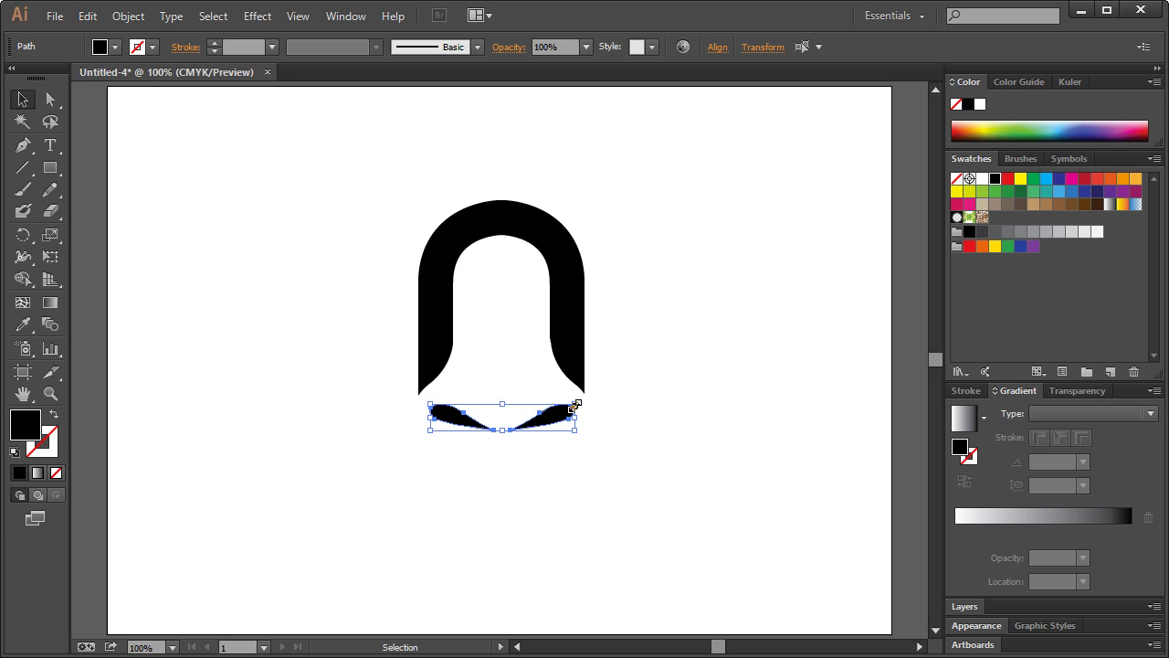
drag(576, 403, 567, 408)
click(613, 412)
- Nudge the two nostrils apart with arrow keys and bring up the nose references
click(548, 420)
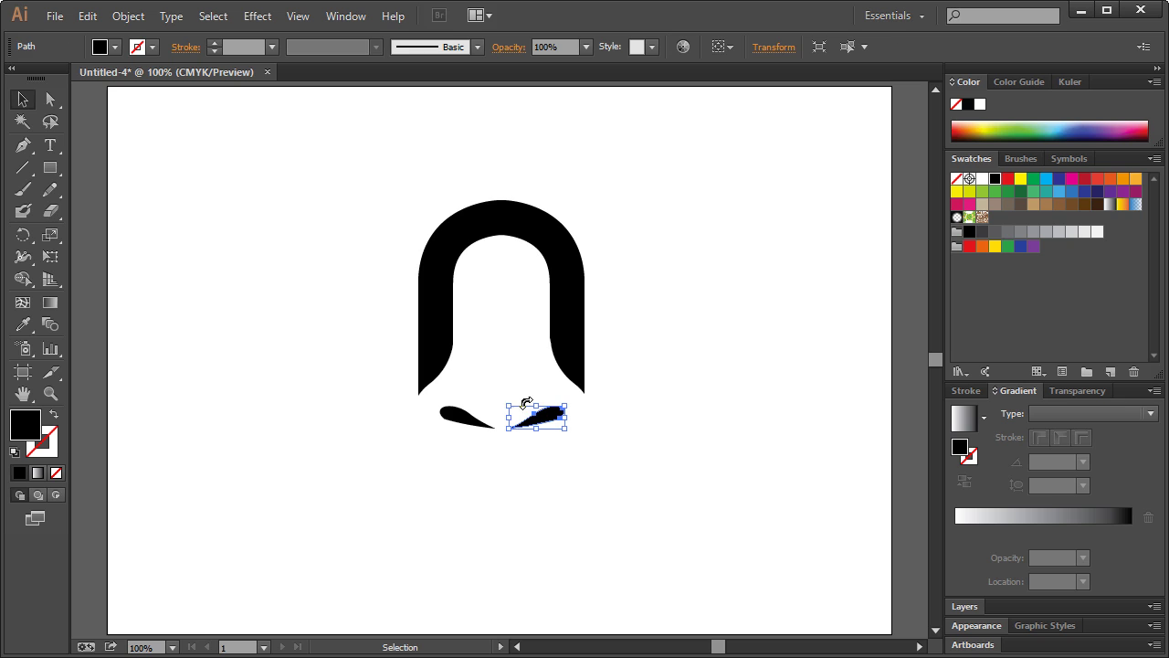
key(Right)
key(Right)
key(Right)
key(Right)
key(Right)
key(Right)
key(Right)
click(478, 411)
click(478, 411)
key(Left)
key(Left)
key(Left)
key(Left)
key(Left)
key(Left)
click(715, 376)
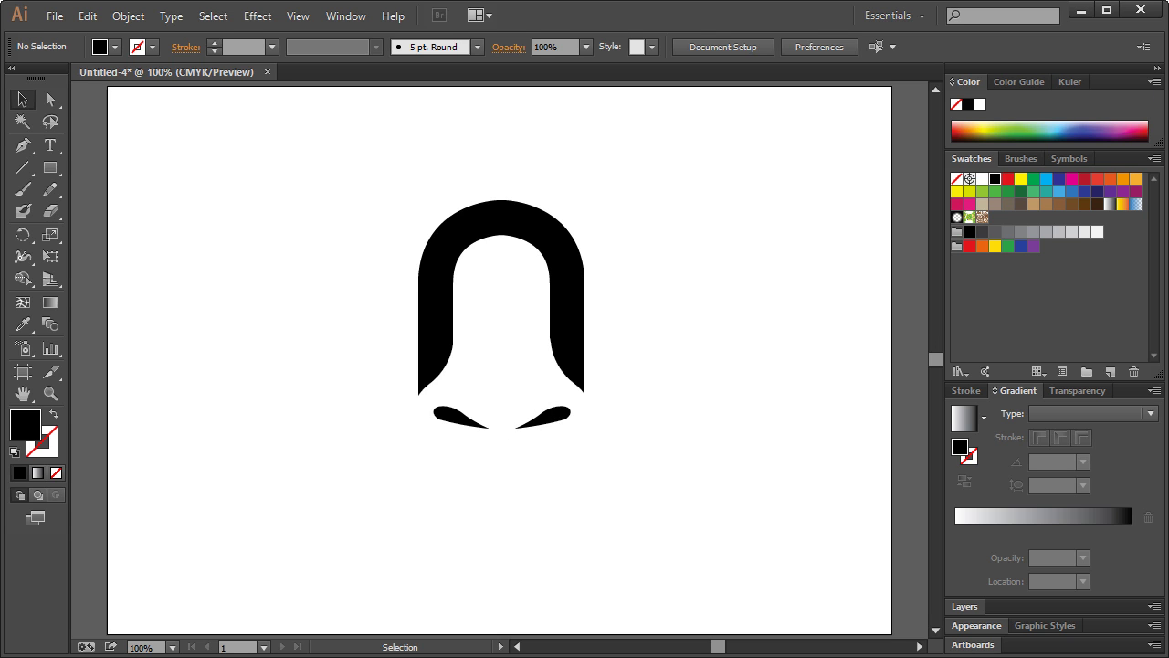
key(alt+Tab)
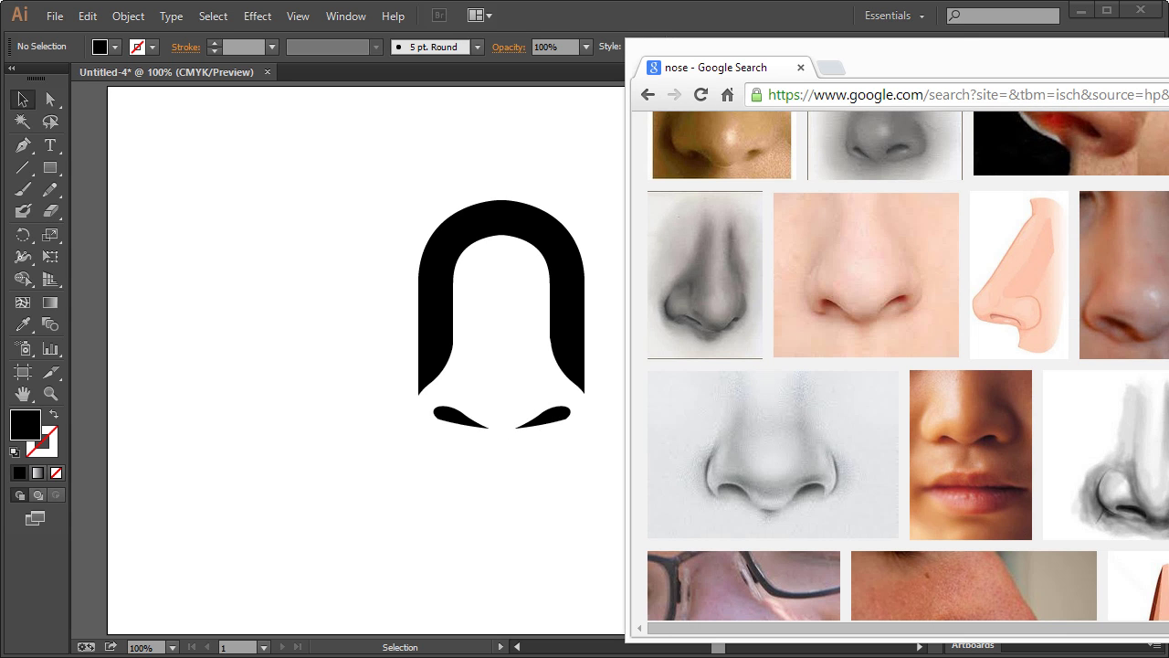
- Subtract the right-leg white flare from the black arch with Pathfinder Minus Front
click(310, 287)
click(42, 390)
click(22, 99)
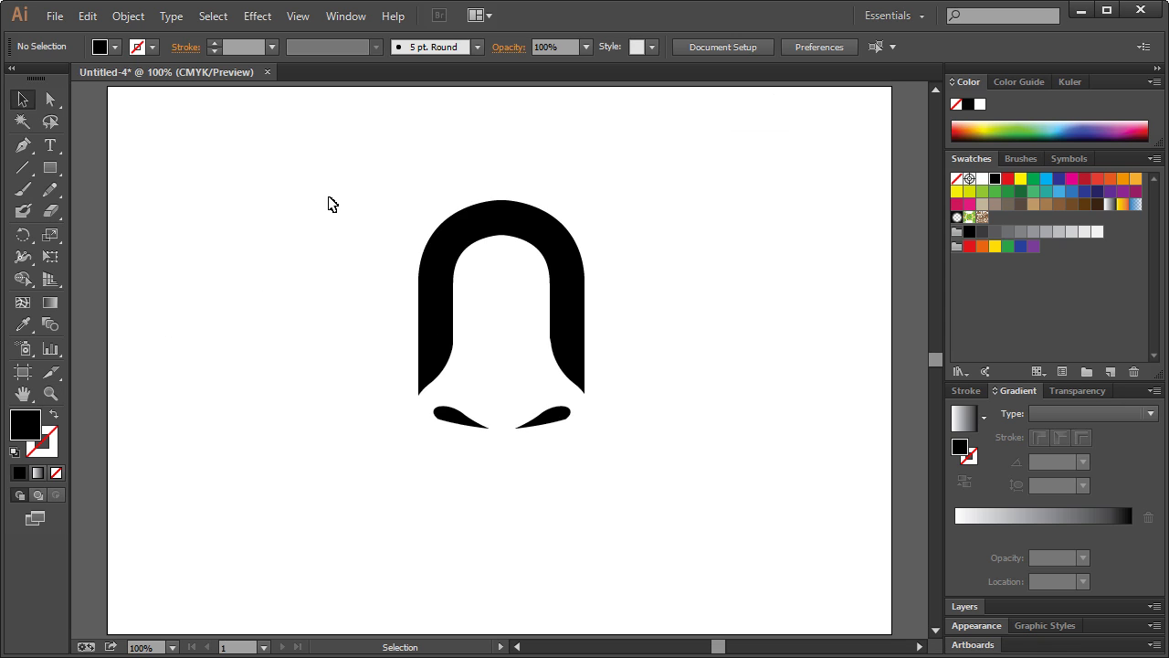
click(559, 378)
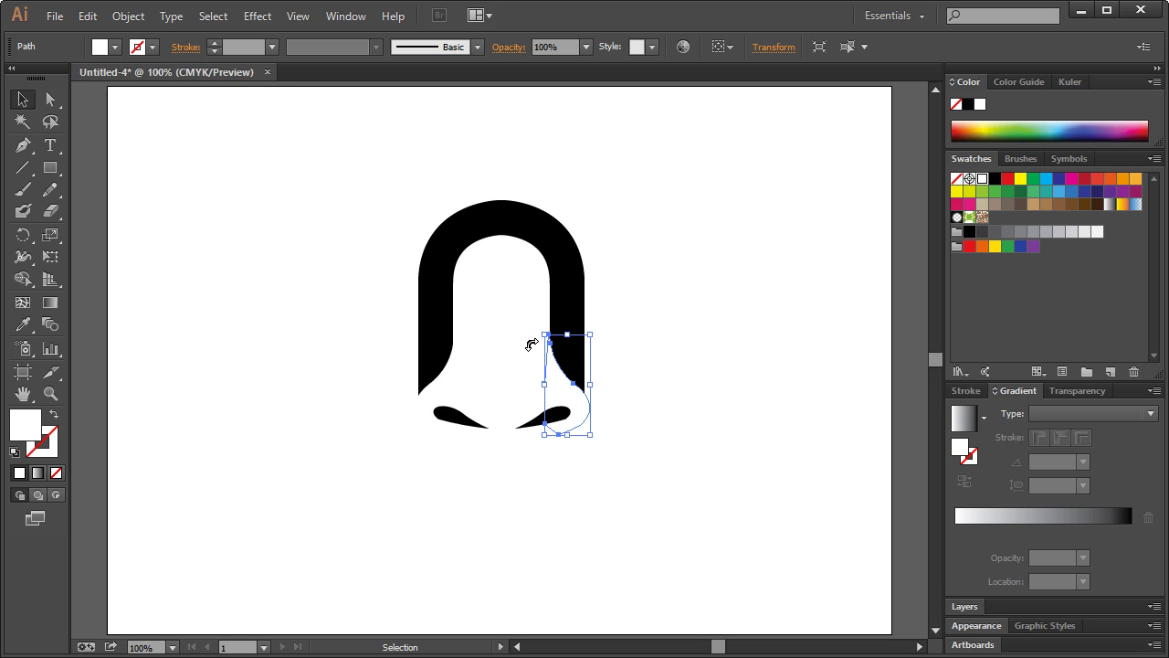
shift+click(567, 290)
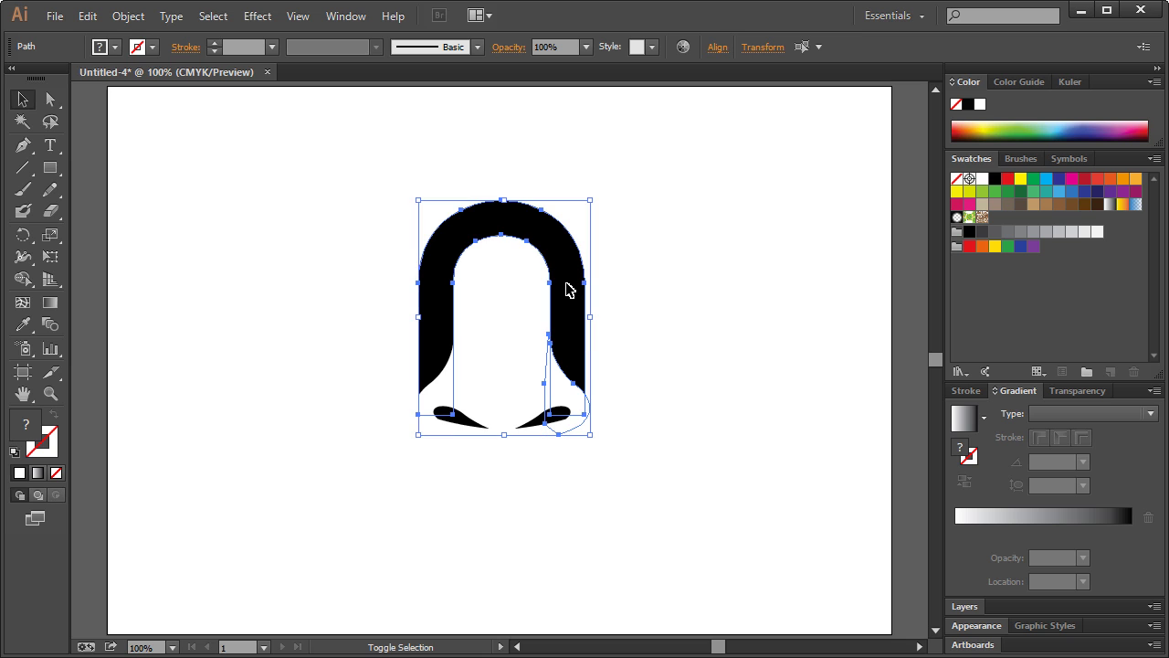
click(345, 15)
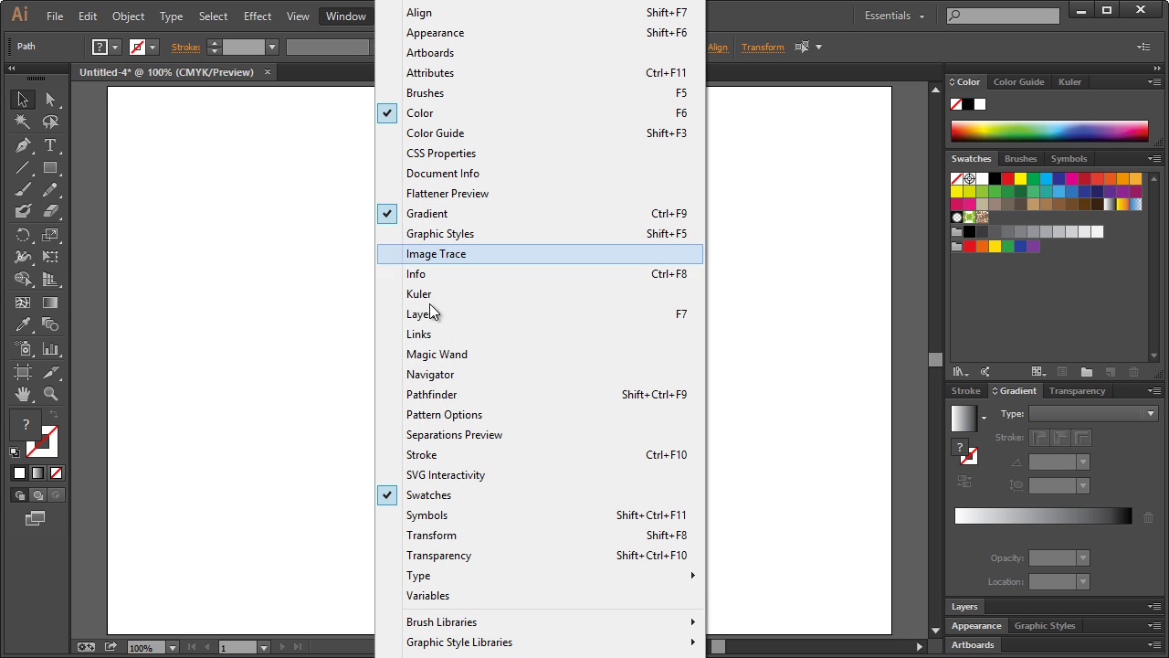
click(459, 395)
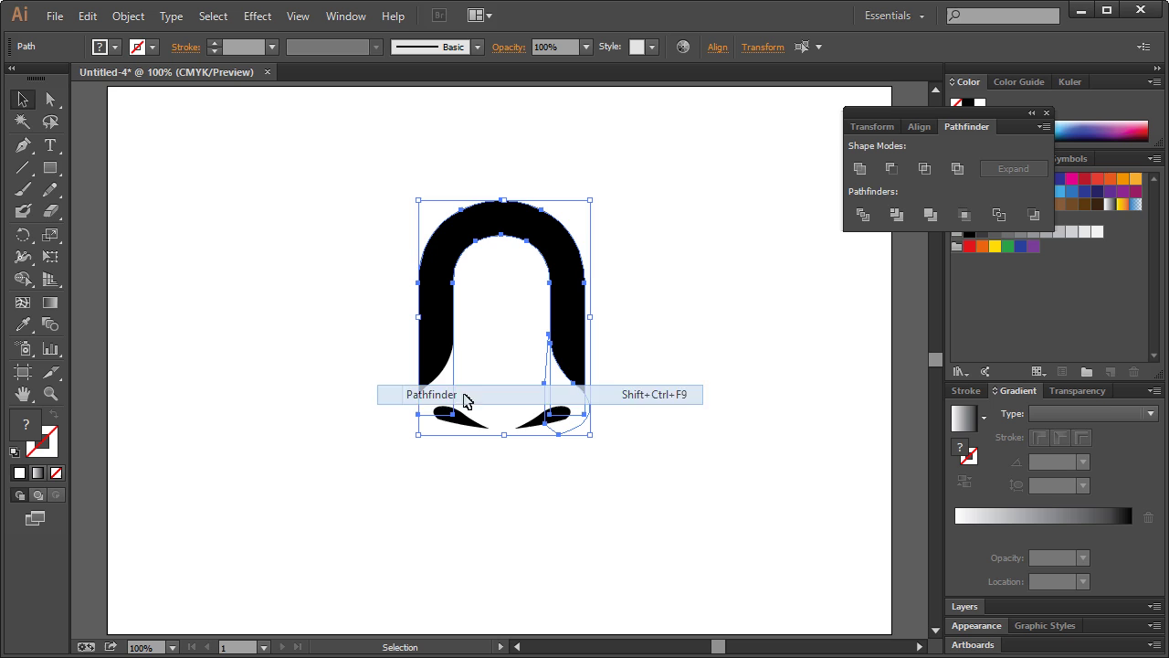
click(892, 171)
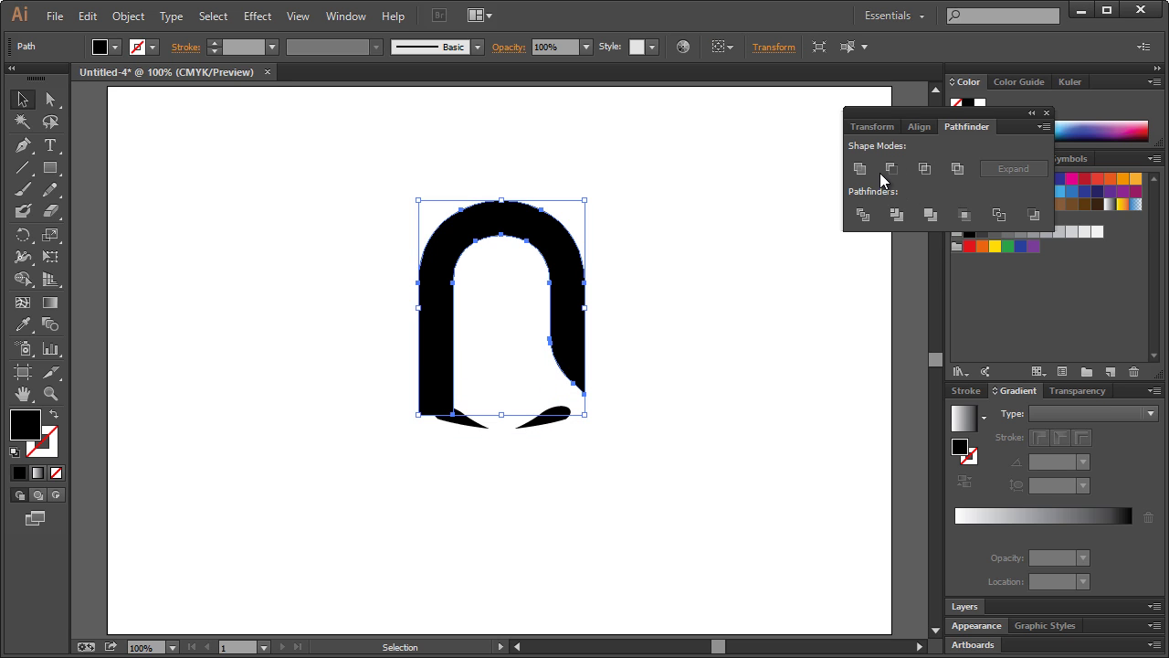
- Raise the left white path to the top in Layers and subtract it from the arch
click(665, 432)
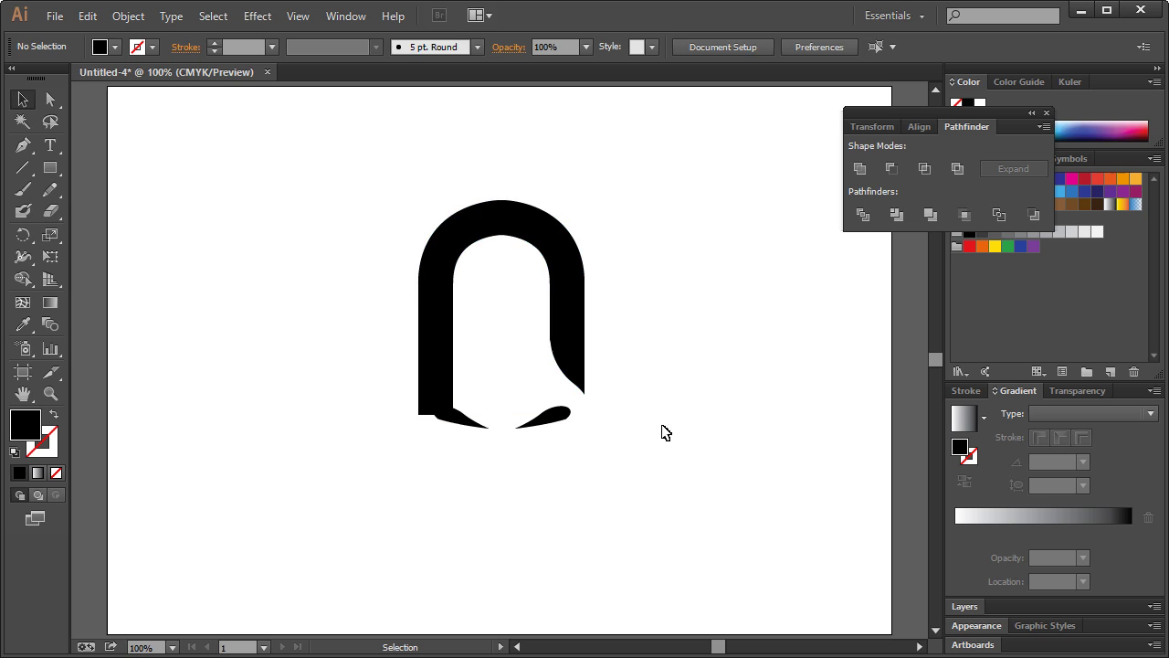
click(446, 384)
click(469, 390)
click(456, 387)
click(964, 606)
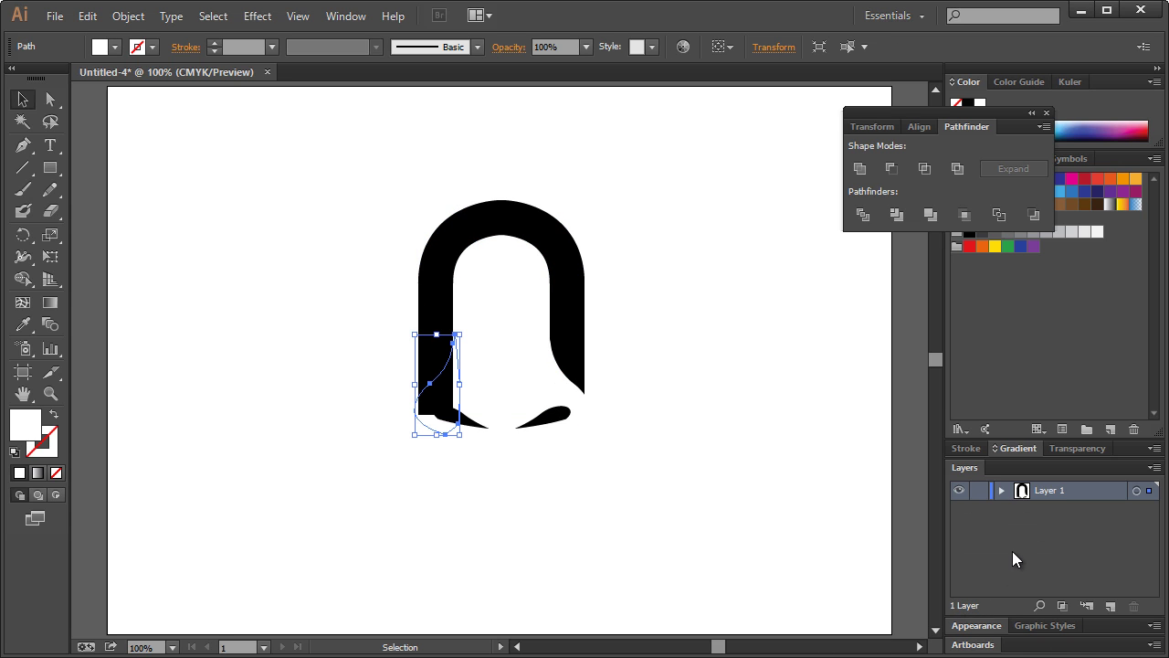
click(1001, 490)
drag(1070, 566, 1070, 507)
shift+click(439, 362)
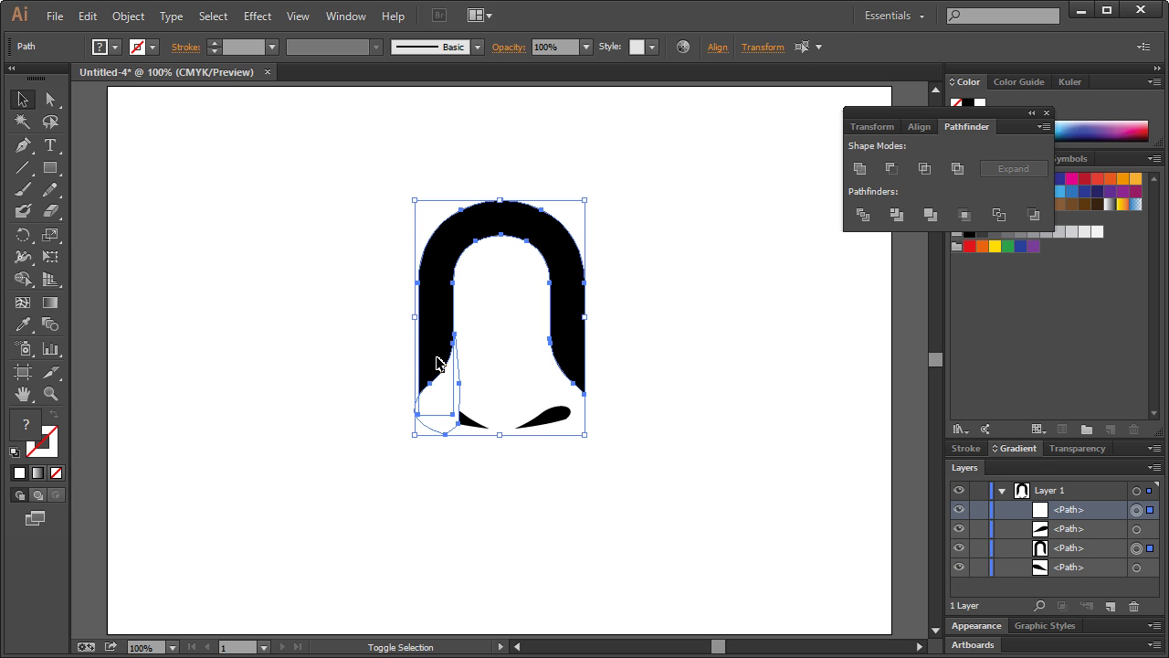
click(891, 168)
click(661, 289)
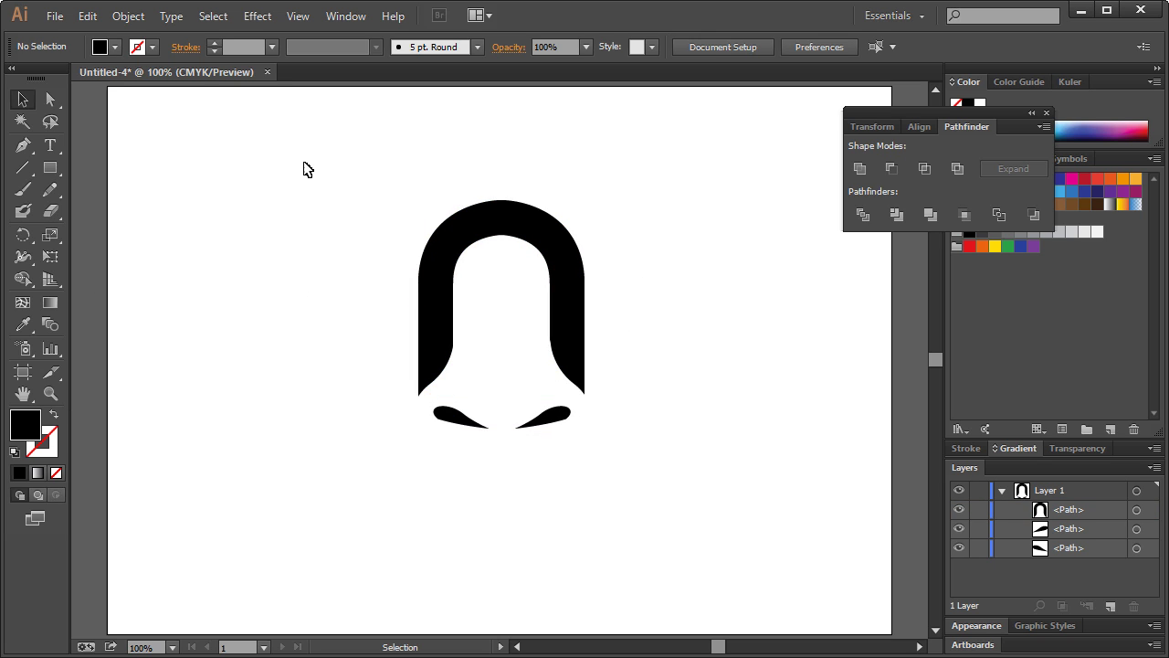
- Alt-drag a copy of the three nose paths to the left and shrink it into a small nose
drag(305, 167, 655, 467)
drag(563, 329, 309, 330)
drag(332, 202, 221, 350)
click(315, 295)
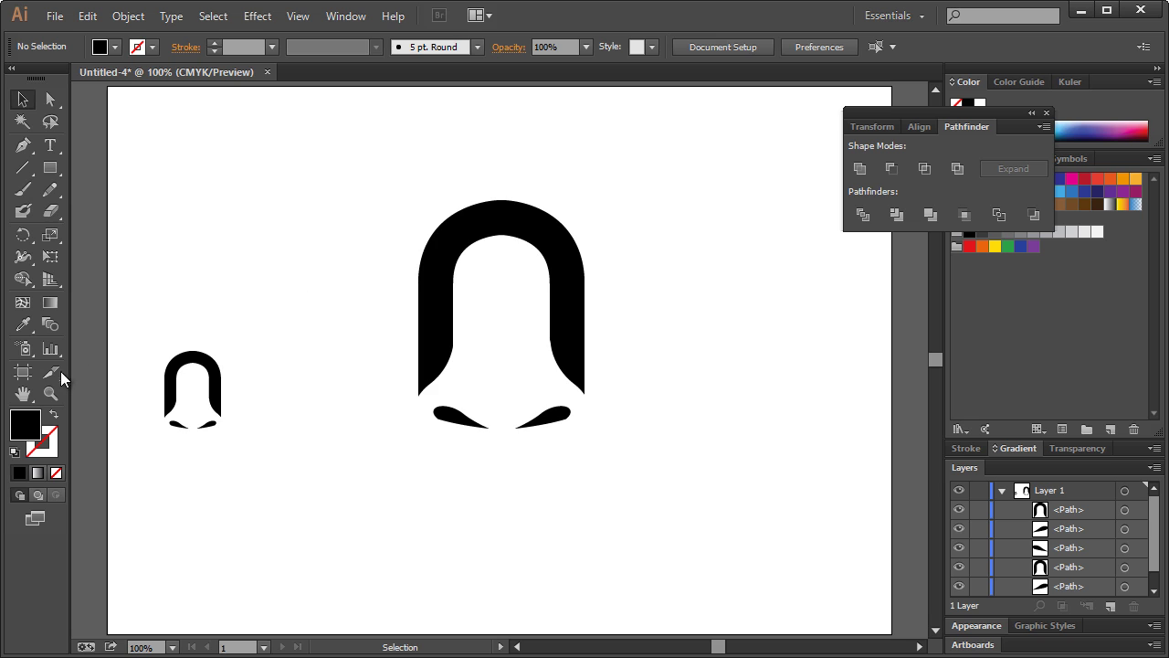
- Zoom in and draw a Pen crescent from between the nostrils up the nose's centre
key(z)
drag(382, 310, 629, 461)
click(23, 146)
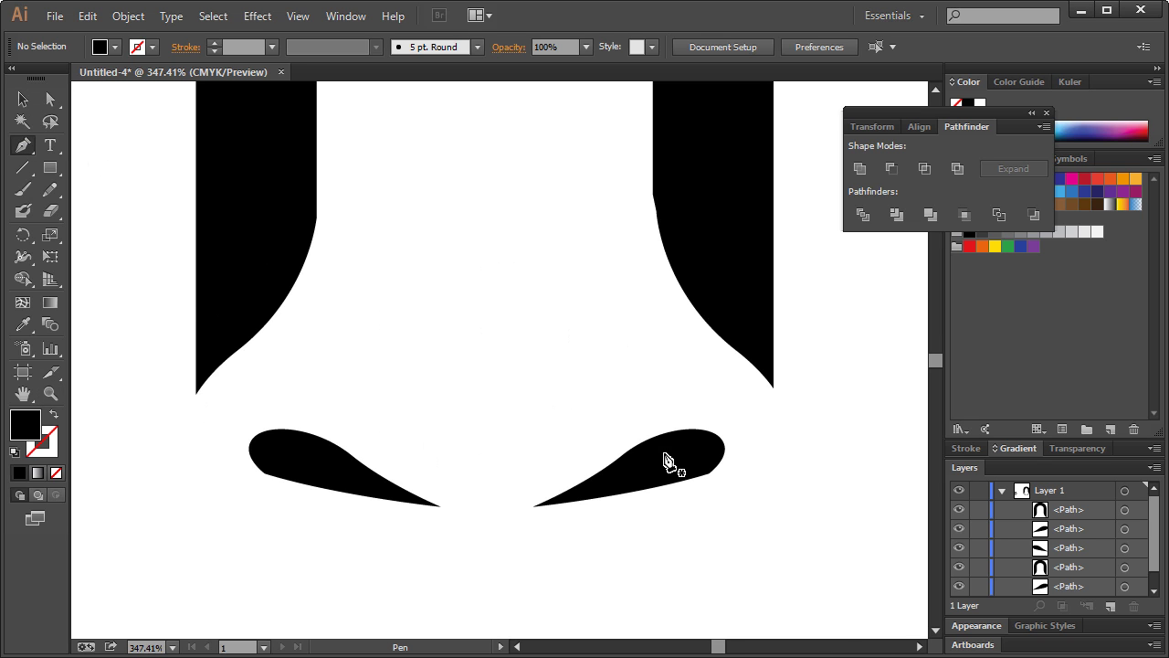
click(502, 510)
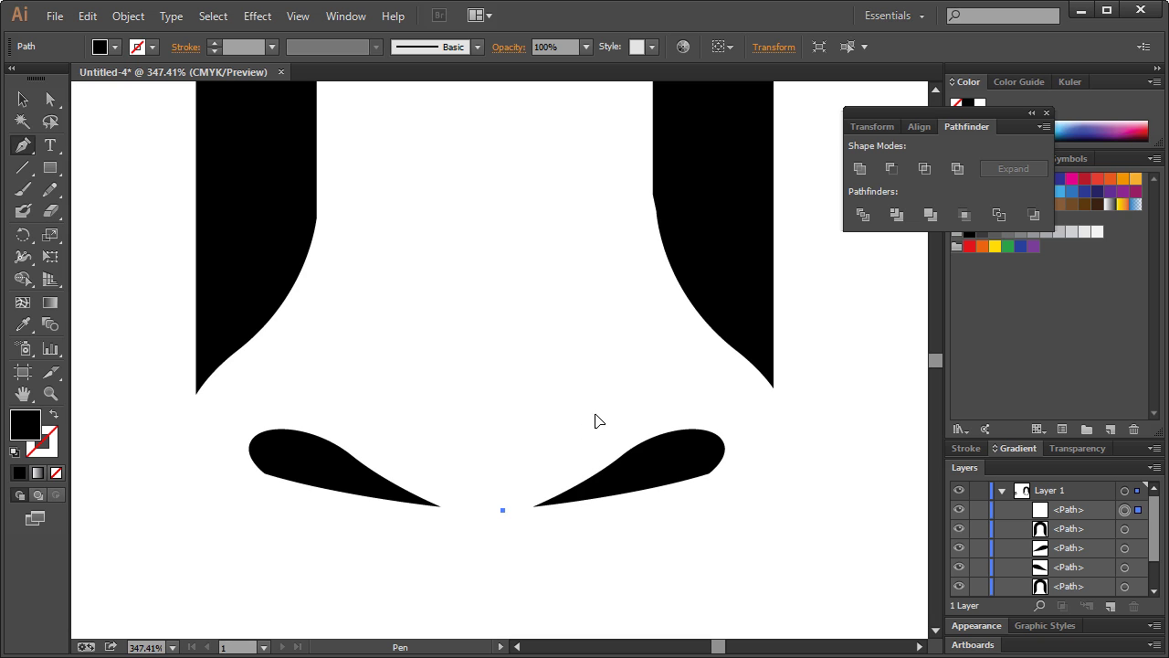
drag(596, 415, 632, 341)
click(593, 221)
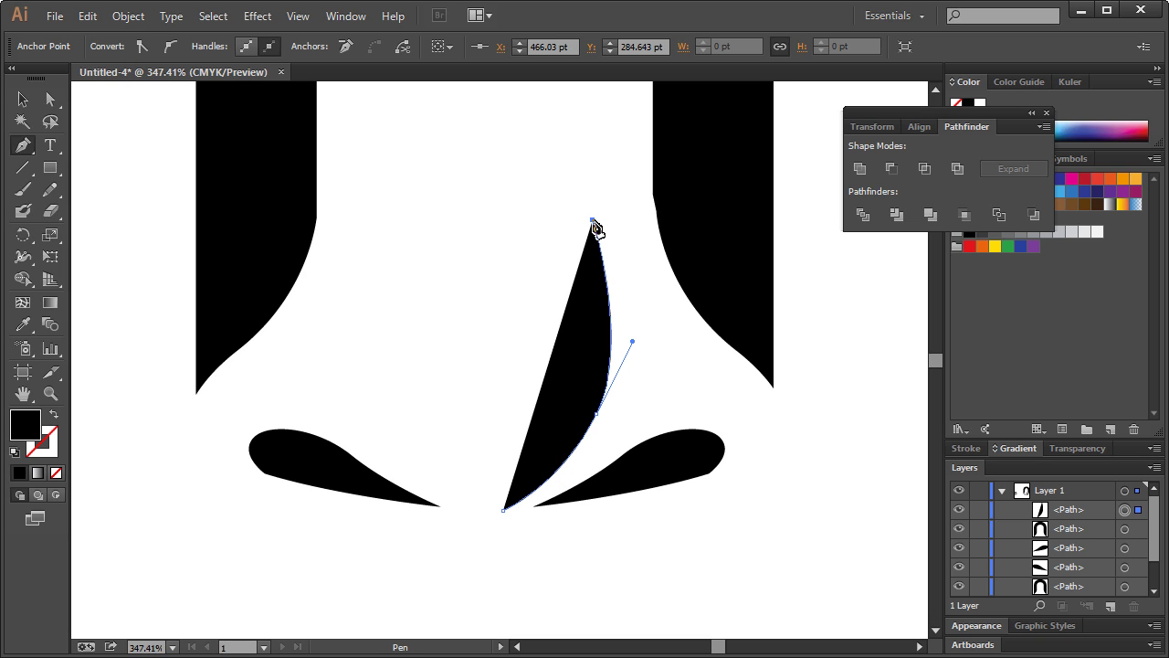
drag(593, 221, 570, 167)
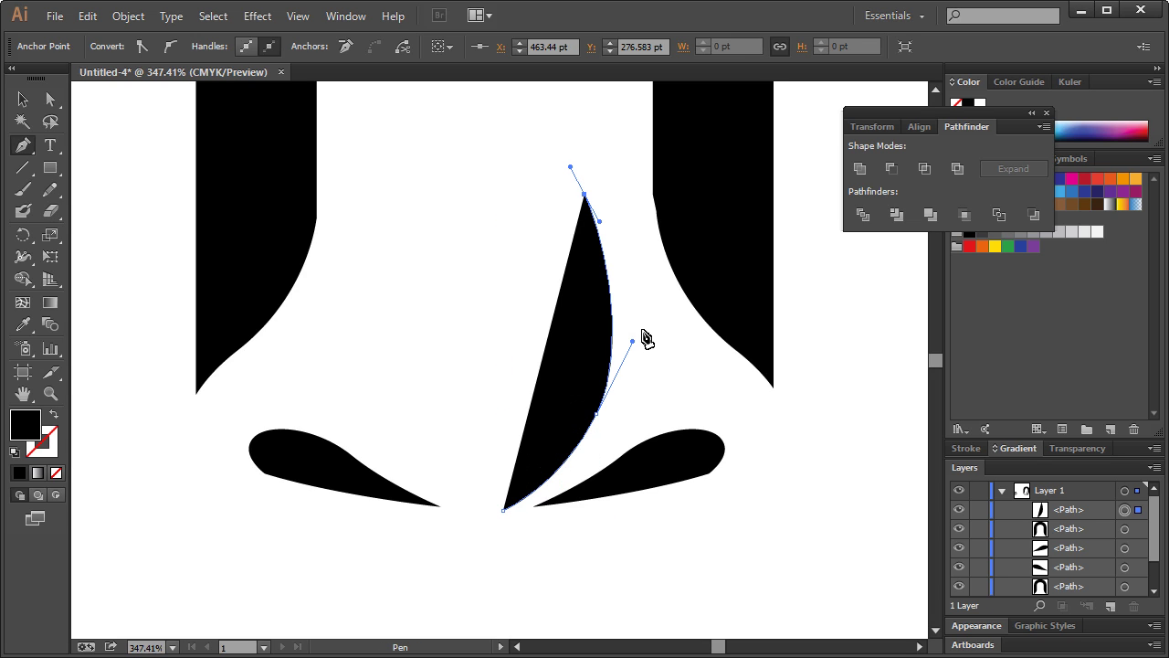
click(584, 194)
drag(571, 251, 590, 279)
key(ctrl+z)
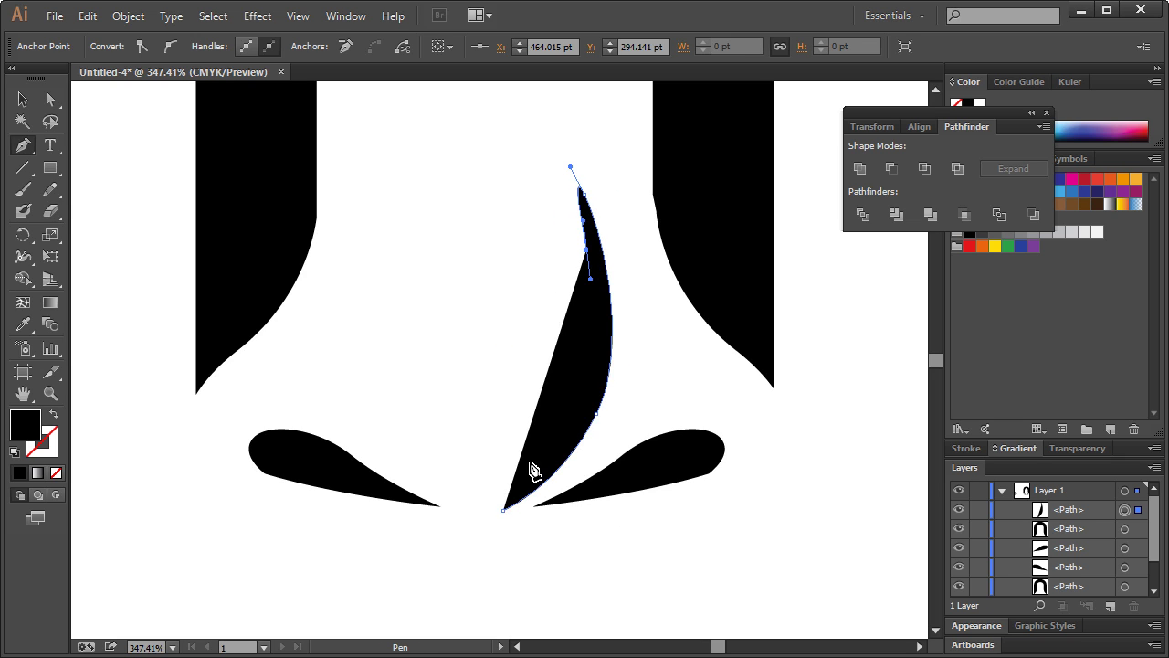
drag(502, 510, 430, 569)
- Fill the crescent with a light grey swatch and bring the nose reference images forward
click(23, 99)
click(84, 137)
key(ctrl+1)
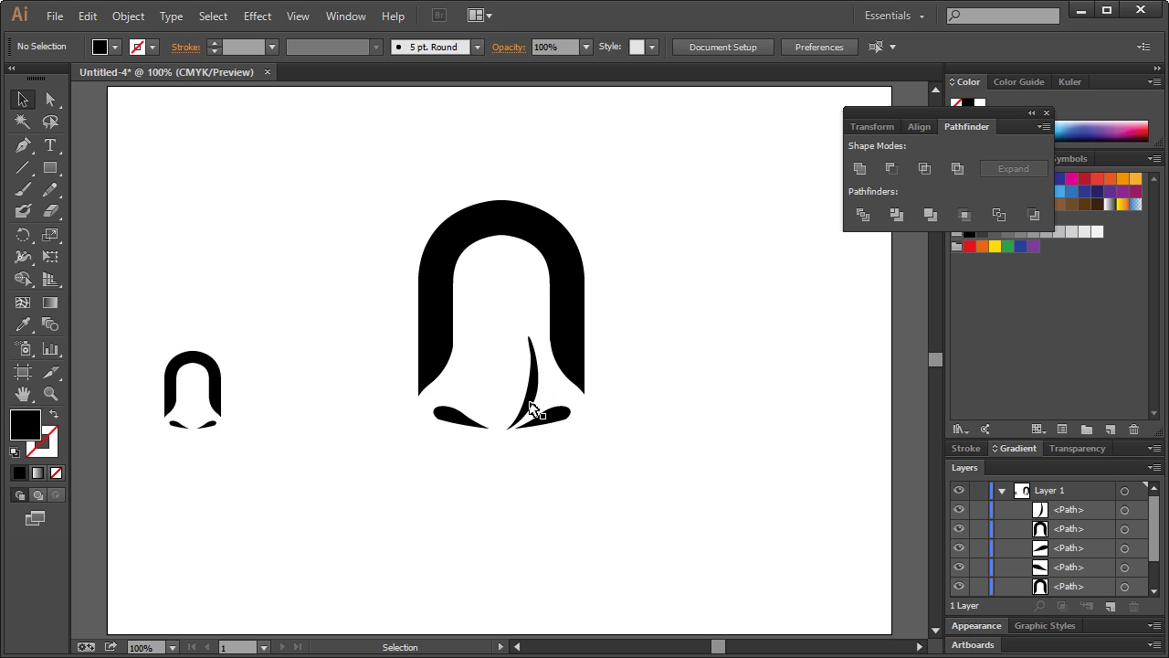
click(531, 407)
click(1073, 232)
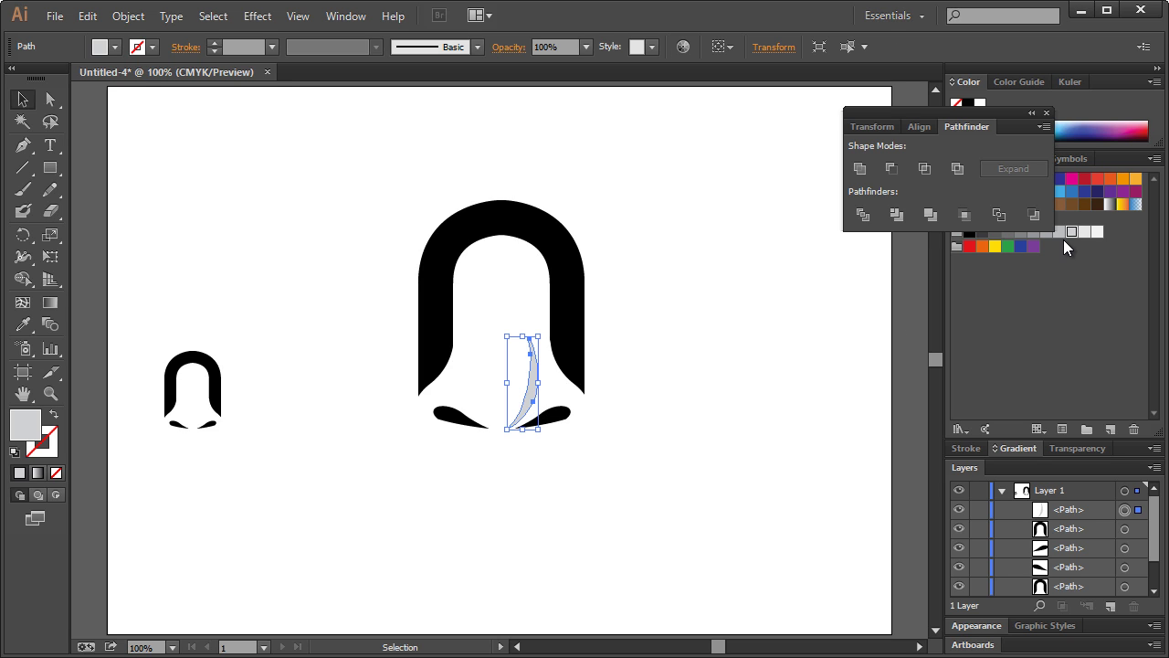
click(706, 410)
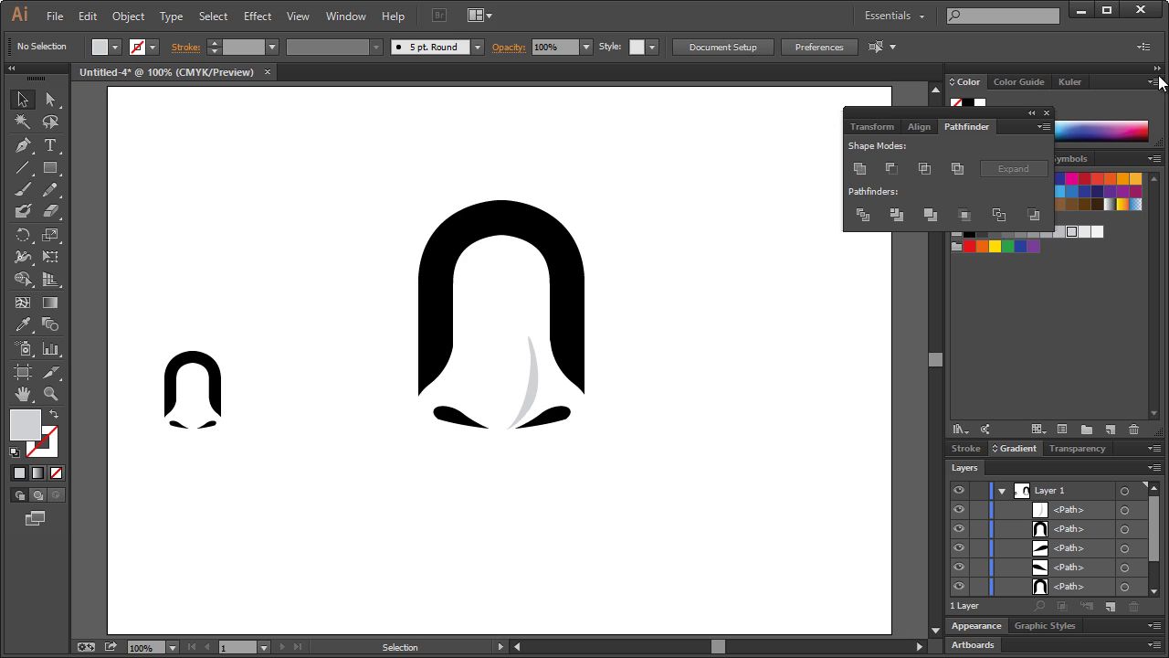
key(alt+Tab)
scroll(850, 287, down, 3)
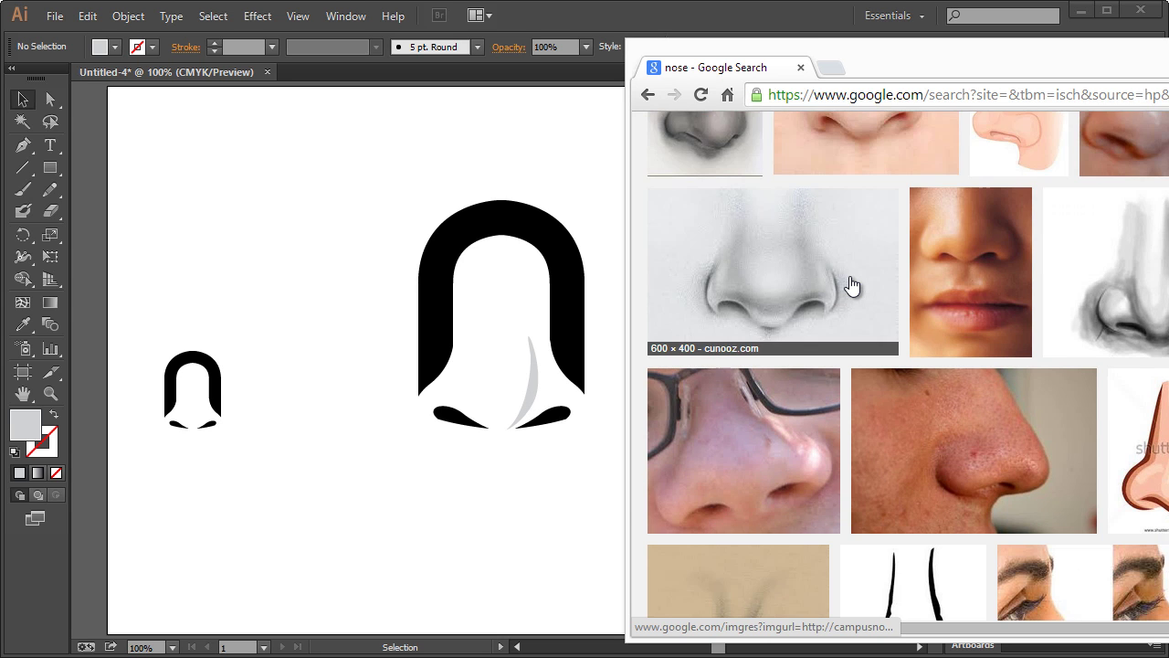
scroll(859, 290, down, 2)
scroll(882, 308, down, 1)
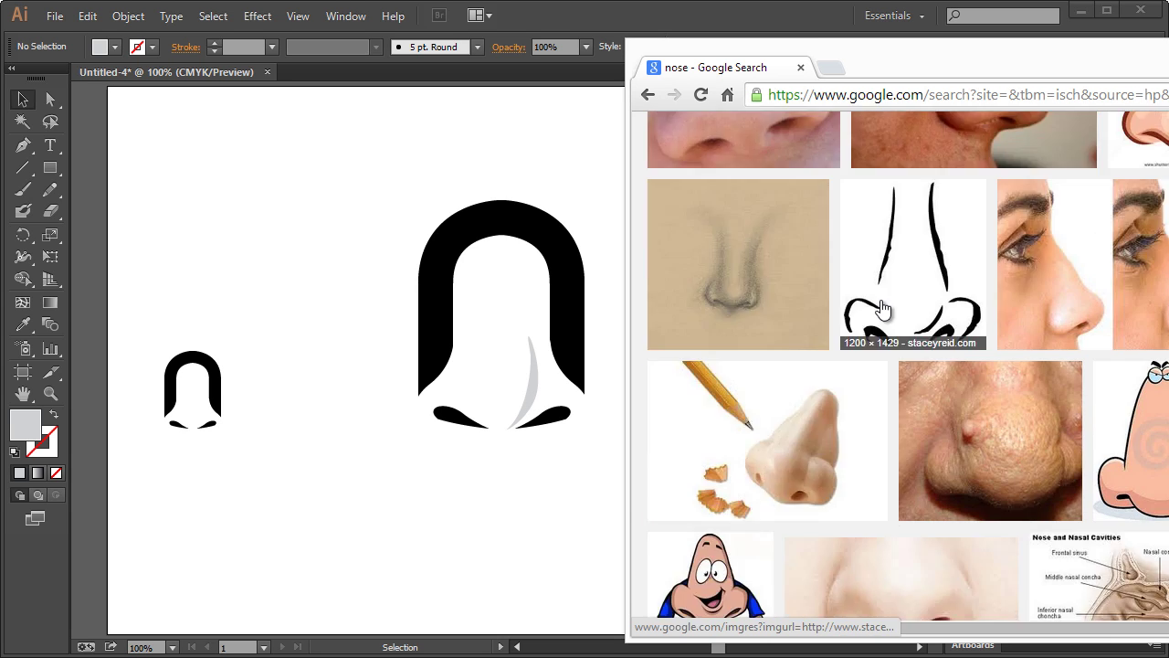
scroll(1050, 342, down, 6)
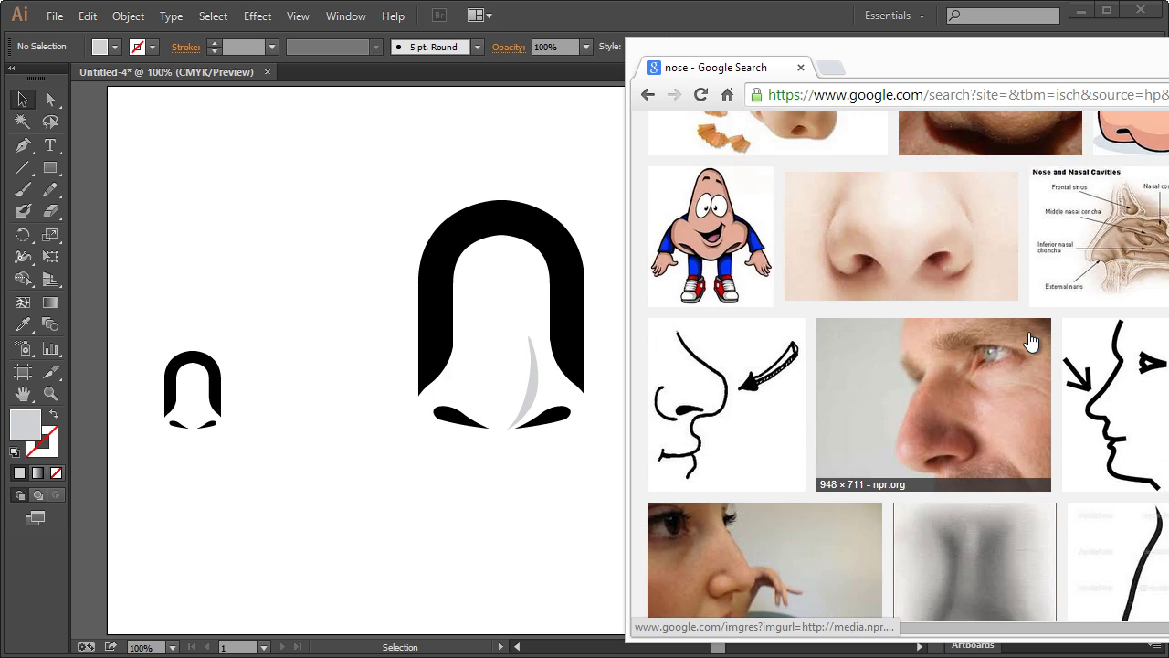
scroll(1005, 393, down, 1)
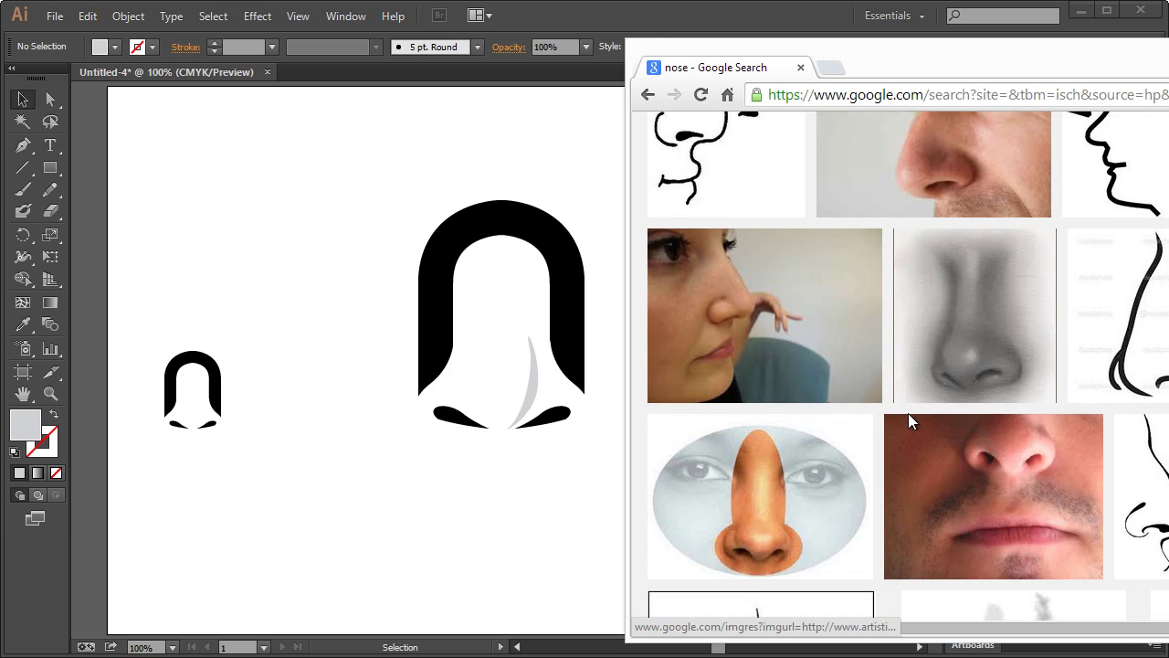
scroll(950, 411, down, 2)
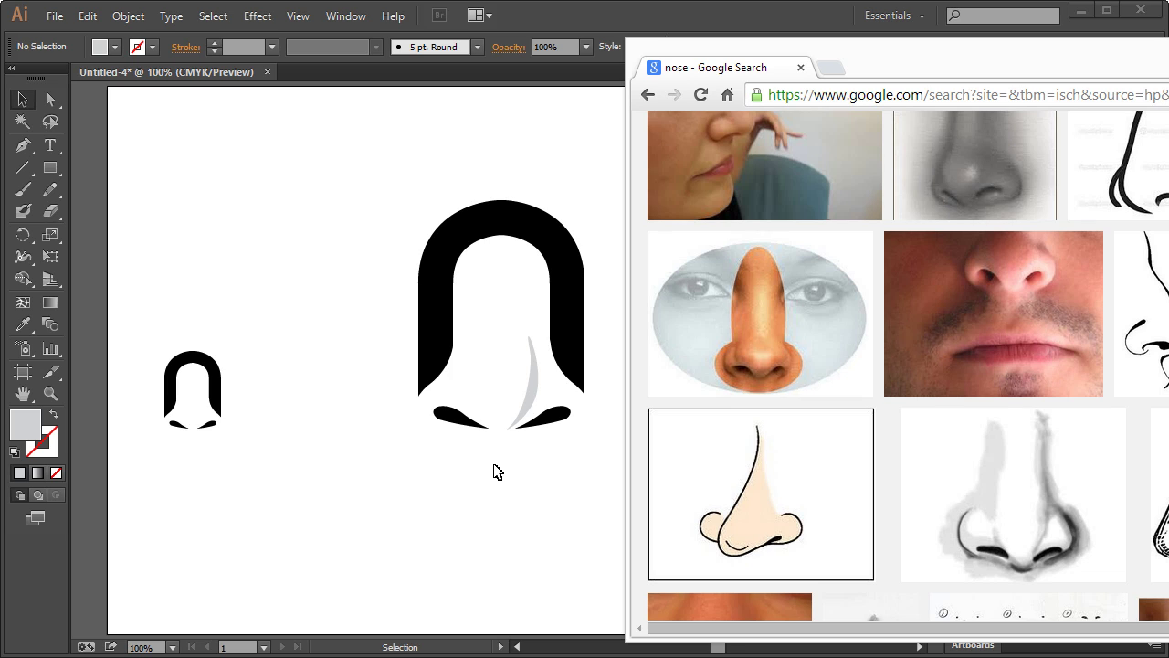
- Back in the logo artwork, delete the grey crescent
click(653, 39)
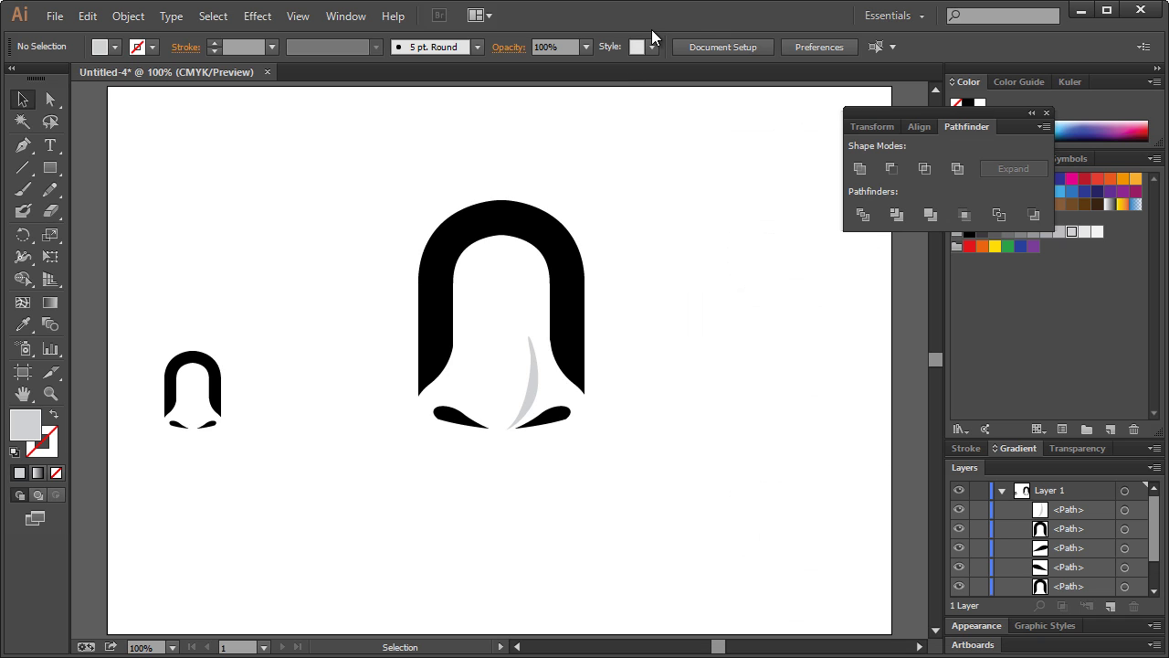
click(528, 375)
key(Delete)
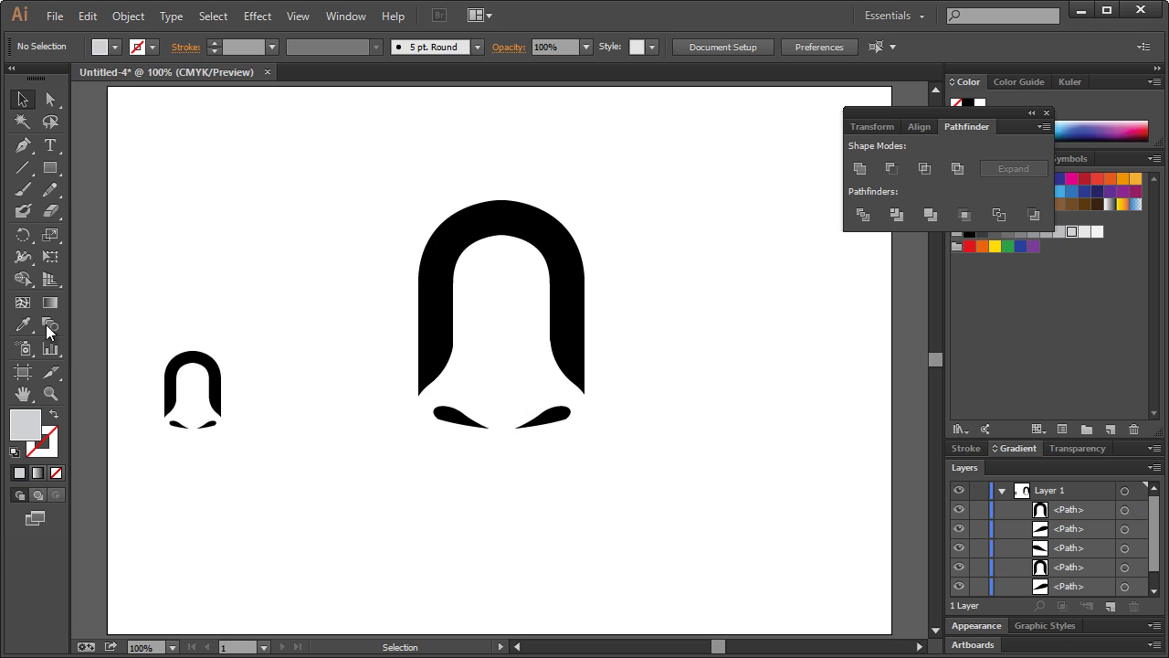
- Draw a curved black Pen flare around the nose's lower-left side into the left nostril
click(50, 393)
drag(302, 264, 673, 551)
click(23, 99)
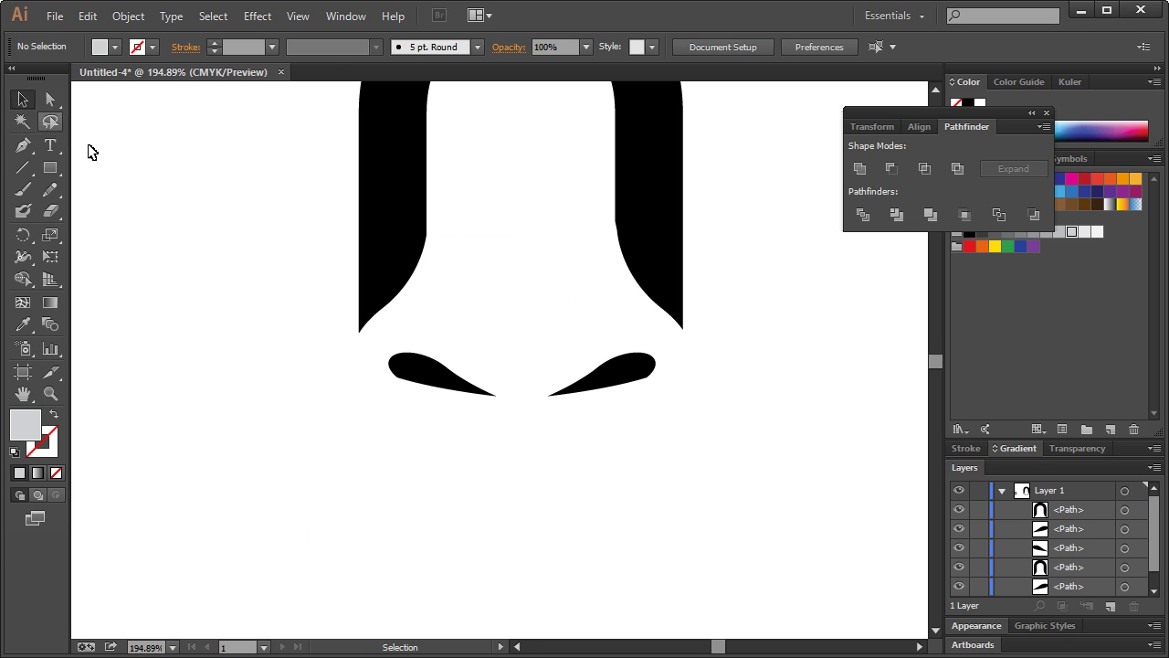
click(379, 181)
click(345, 179)
click(23, 145)
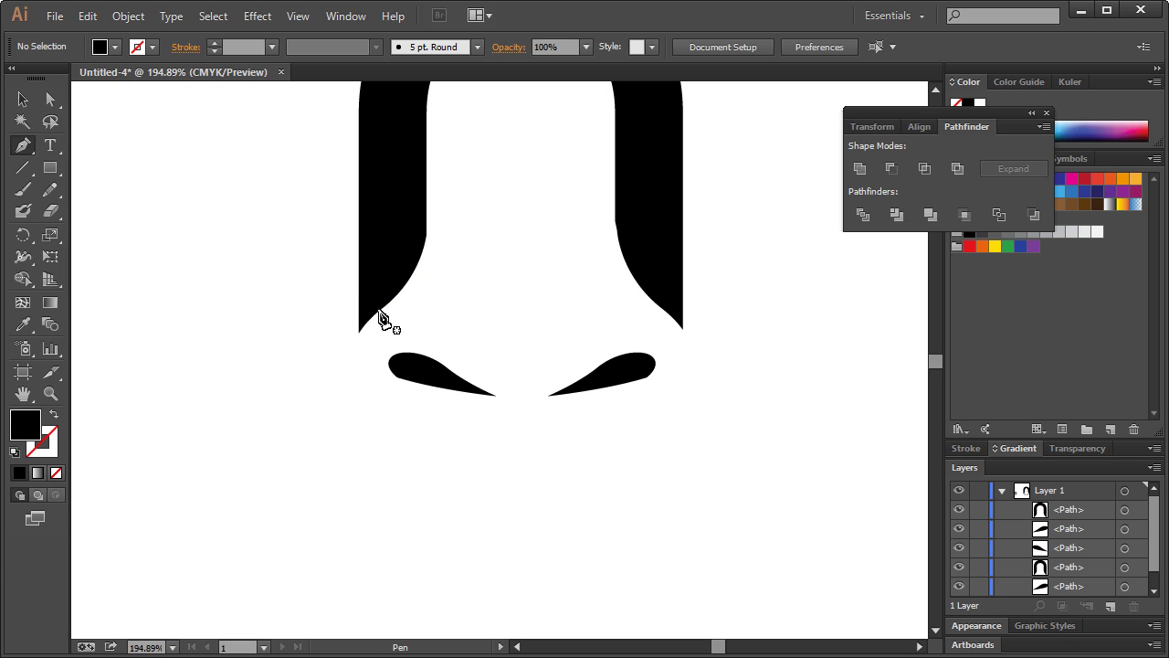
click(379, 310)
drag(352, 361, 326, 314)
click(376, 269)
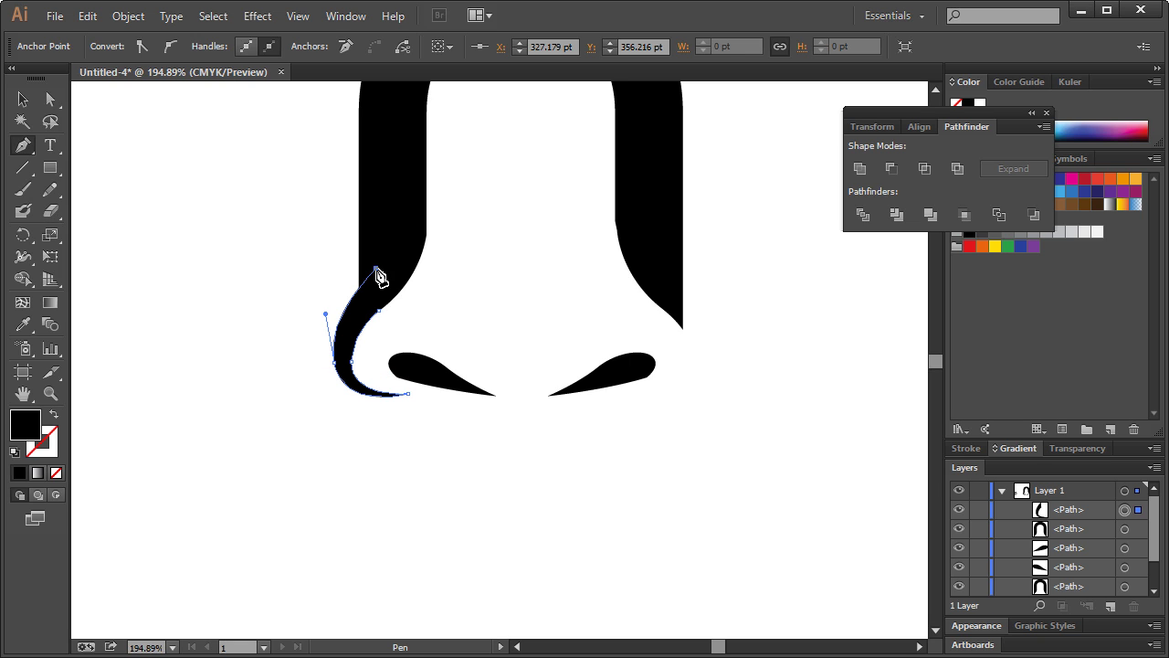
click(23, 99)
click(192, 189)
key(ctrl+1)
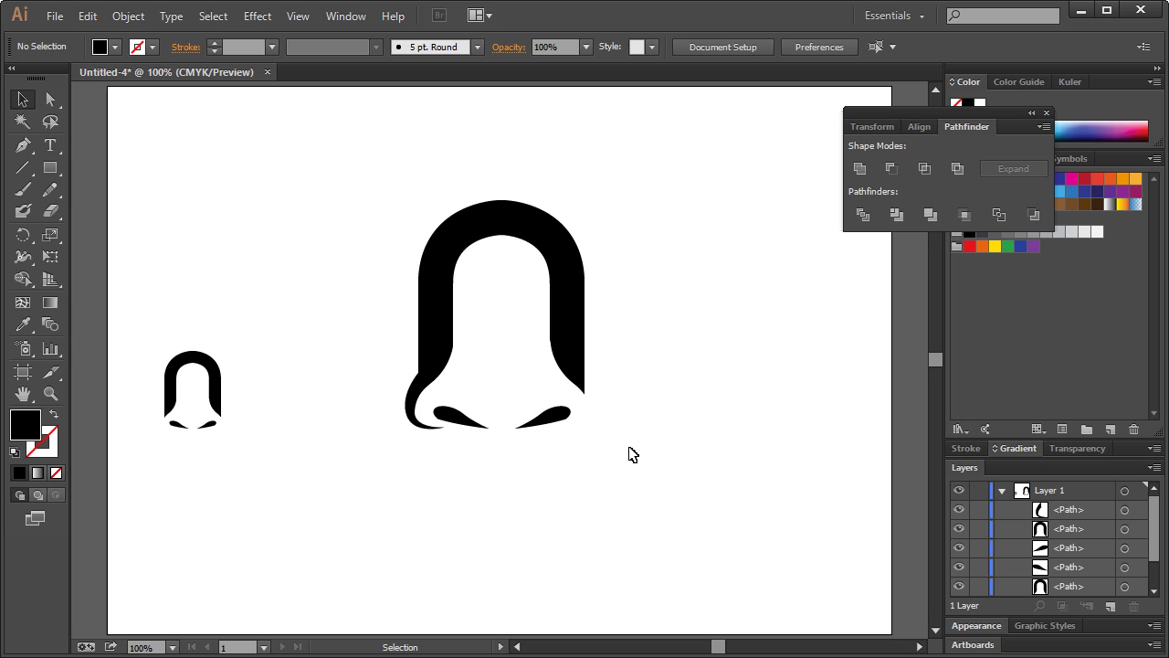
- Mirror the left flare vertically via Transform > Reflect, then undo moving it right
click(432, 387)
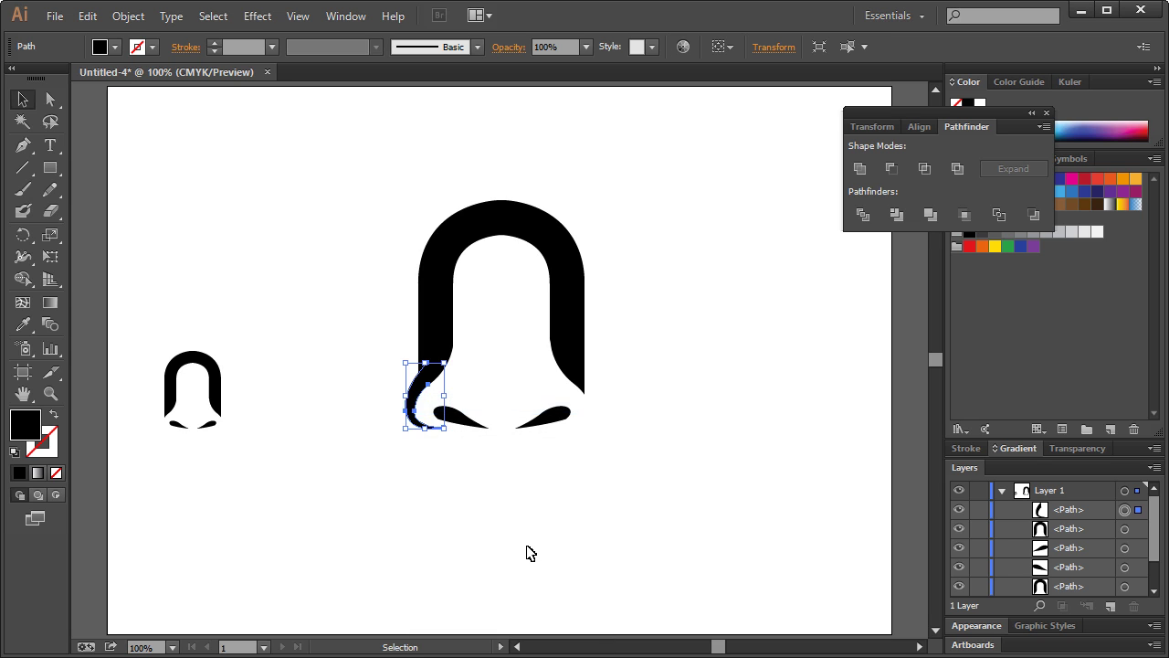
right_click(422, 388)
mouse_move(530, 624)
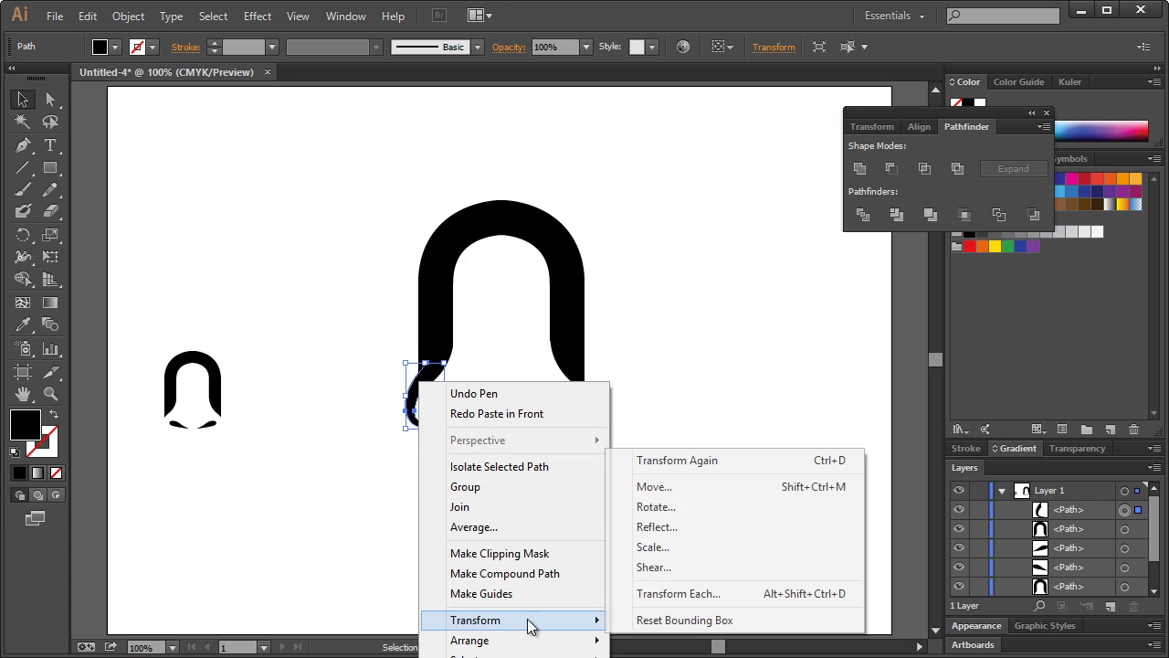
click(653, 527)
click(614, 483)
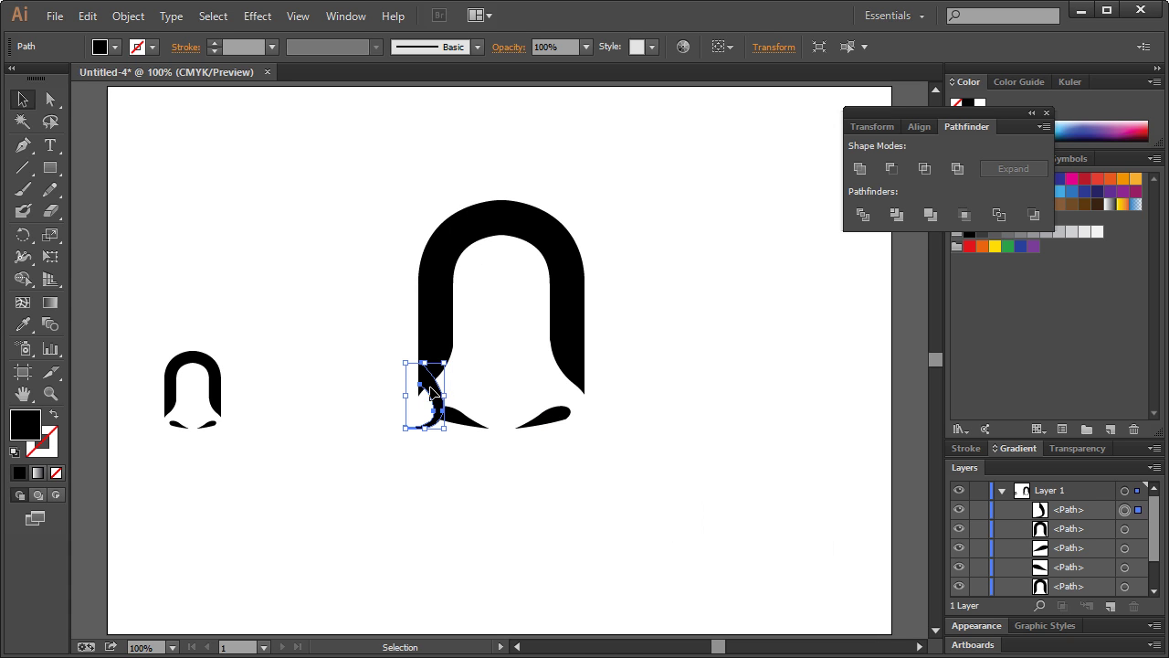
drag(431, 392, 487, 393)
key(ctrl+z)
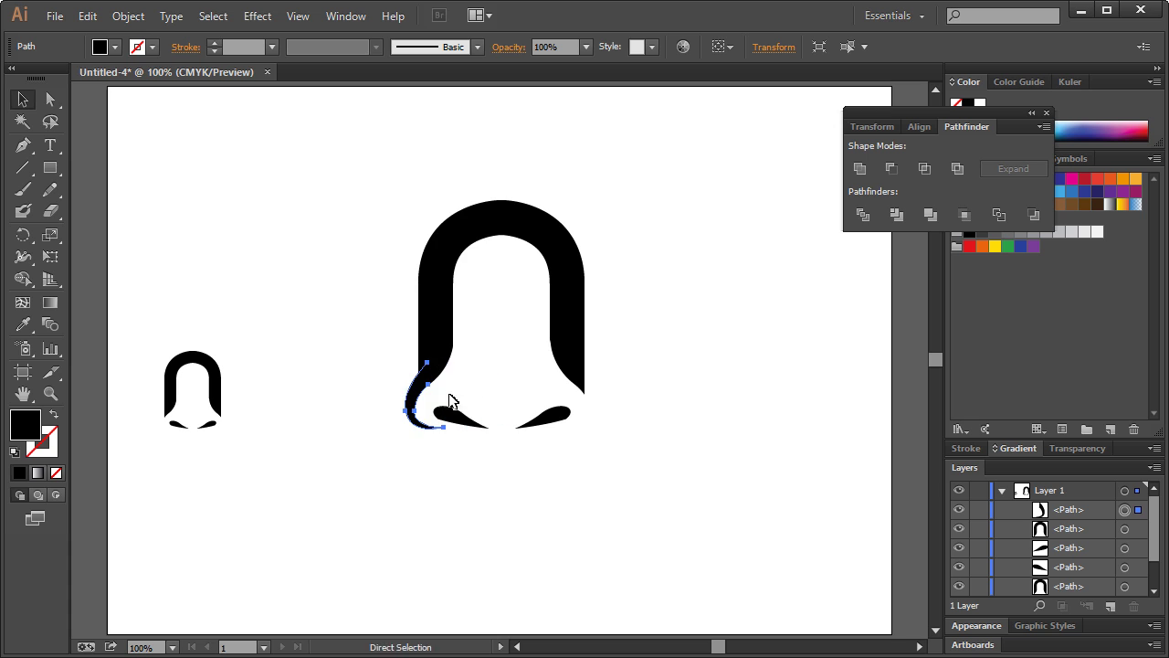
- Paste a copy in front, reflect it vertically and move it to the nose's lower right side
key(ctrl+c)
key(ctrl+f)
right_click(413, 393)
mouse_move(554, 632)
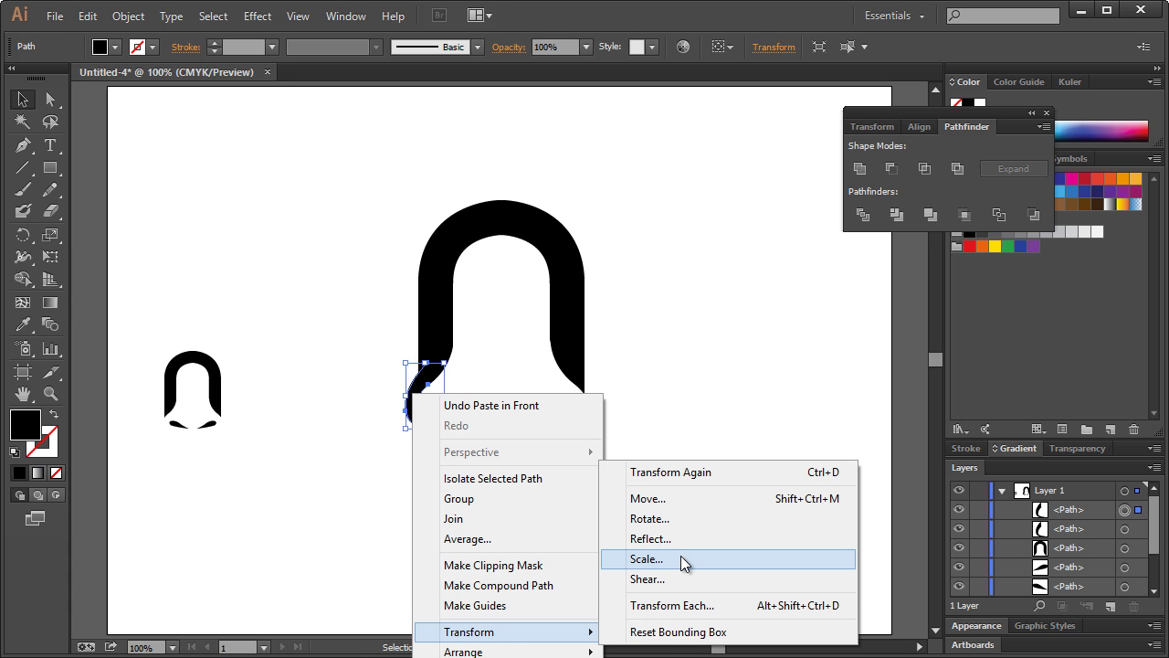
click(650, 538)
click(615, 486)
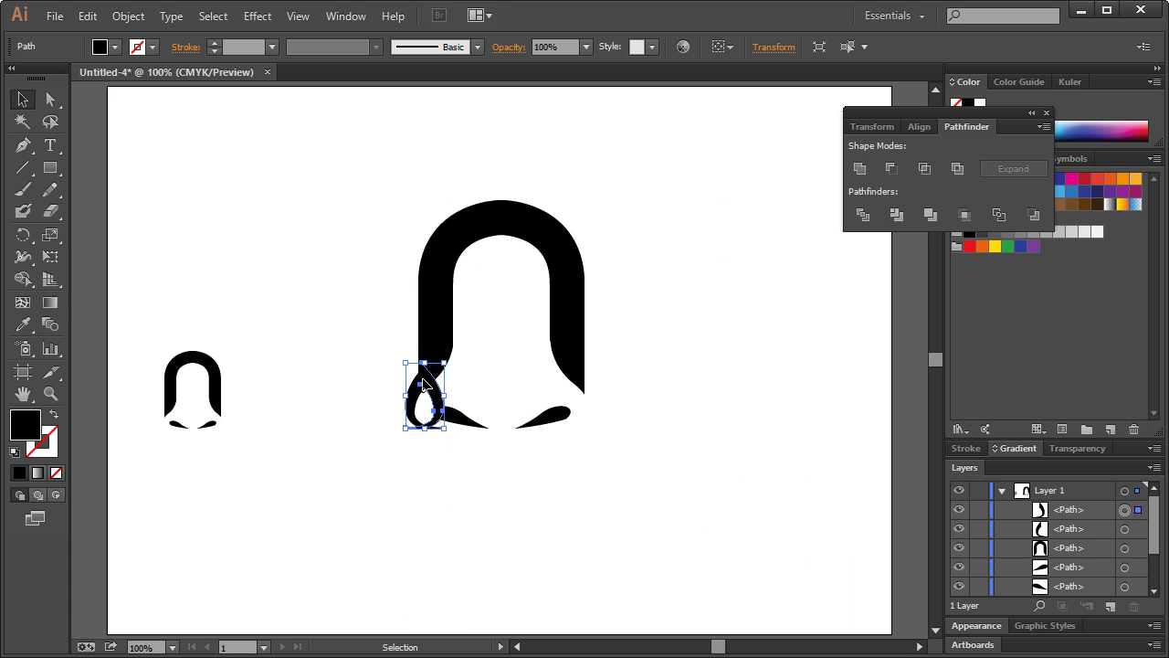
drag(424, 382, 592, 391)
click(675, 378)
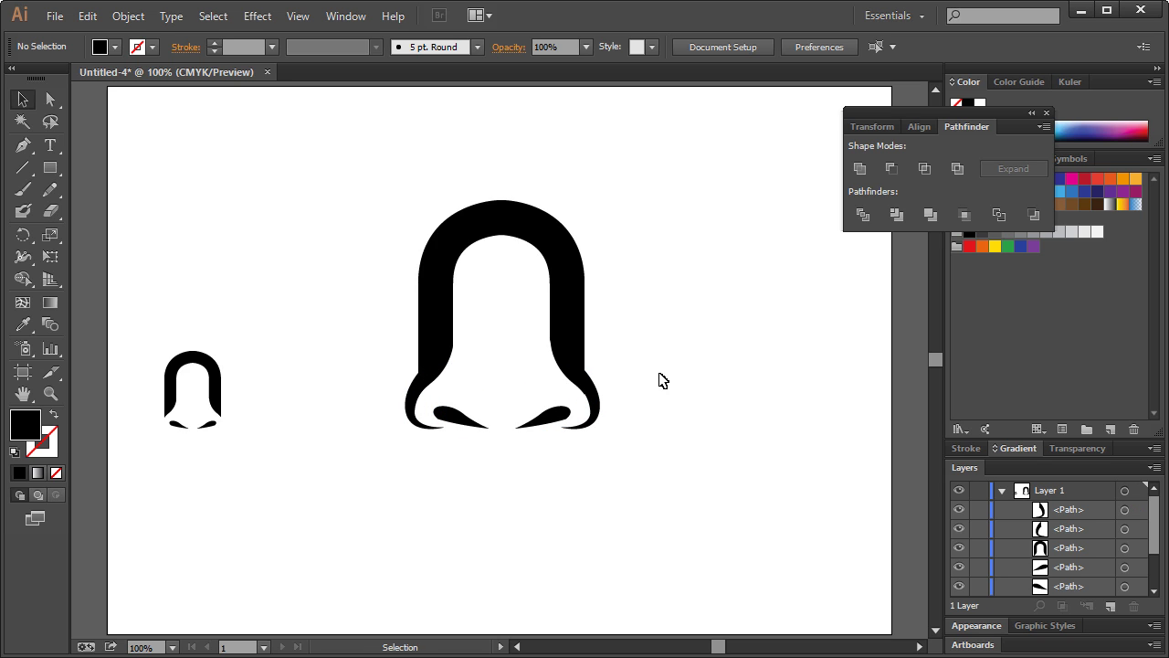
click(594, 402)
click(627, 387)
- Duplicate the finished large nose to the left and shrink the copy into a small nose
drag(363, 194, 661, 469)
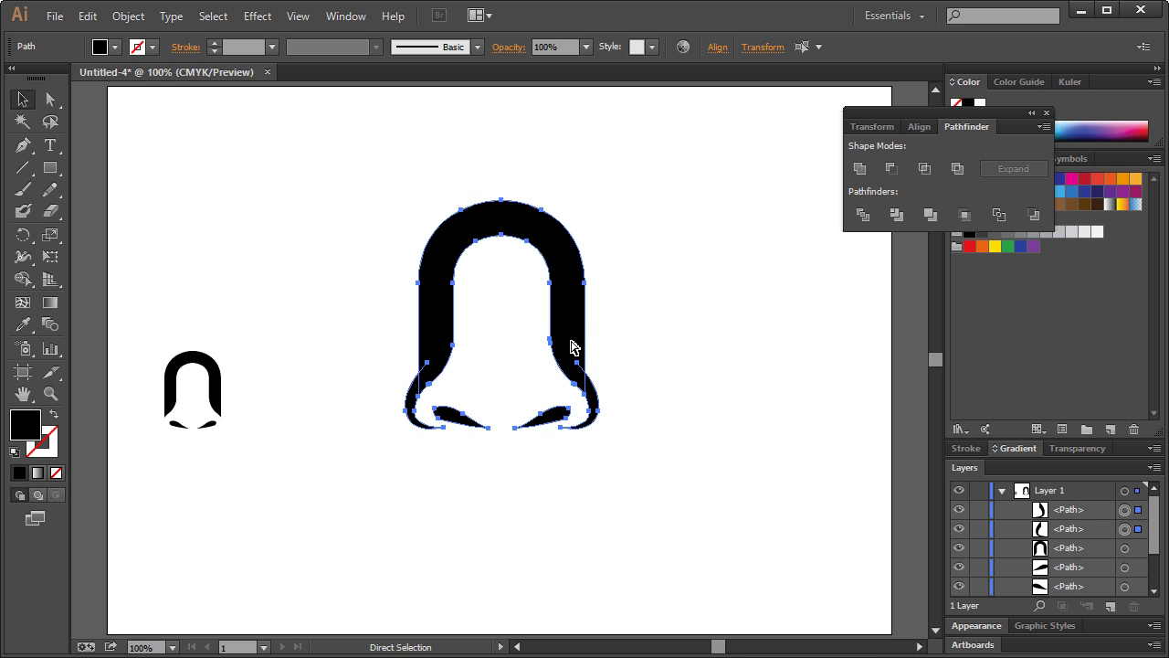
drag(570, 347, 334, 305)
drag(378, 167, 178, 222)
click(485, 261)
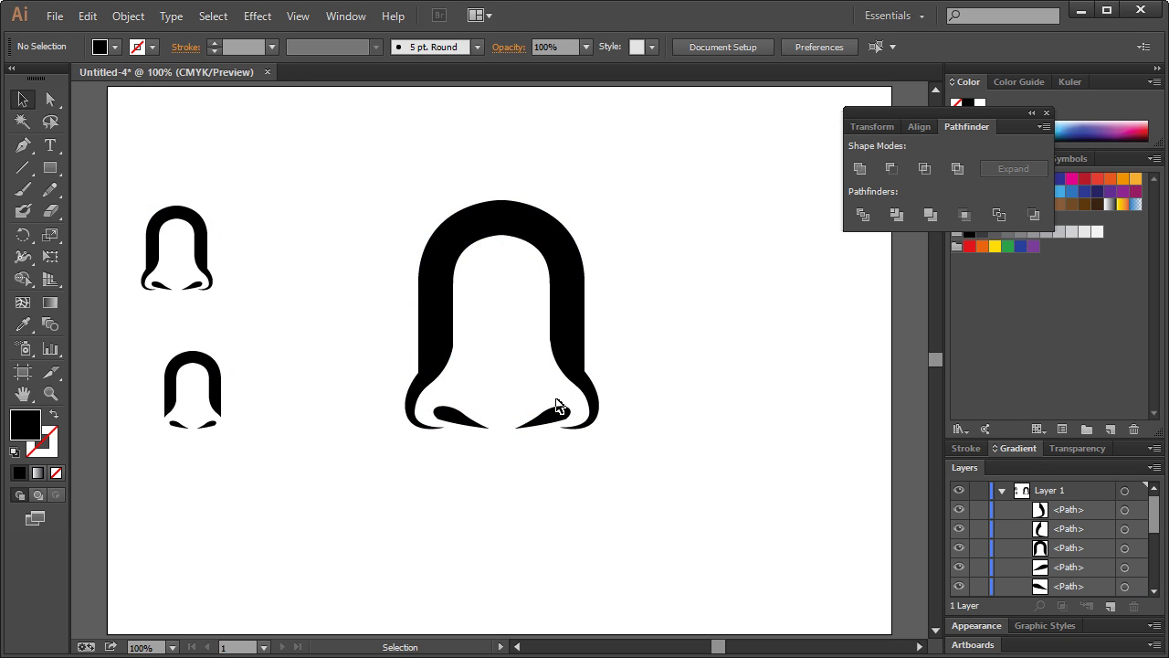
- Delete both outer flares from the large nose
click(594, 421)
key(Delete)
click(413, 416)
key(Delete)
- Zoom in and start a Pen shape beneath the nostrils, curving its bottom edge rightward
click(50, 394)
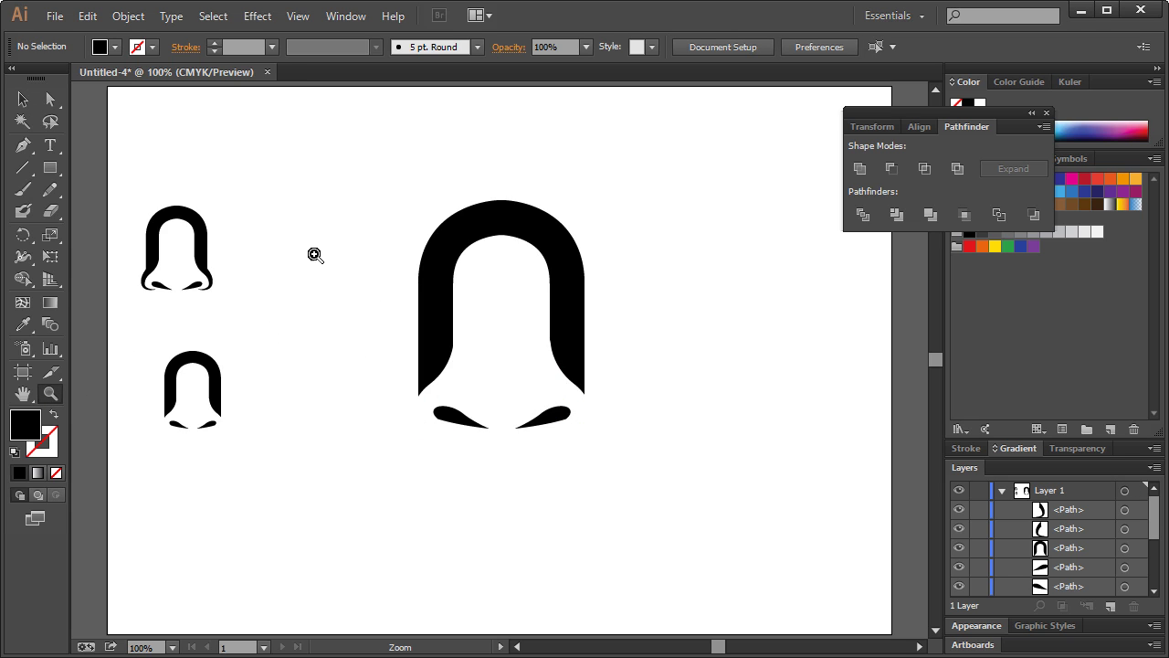
drag(315, 250, 687, 511)
click(23, 146)
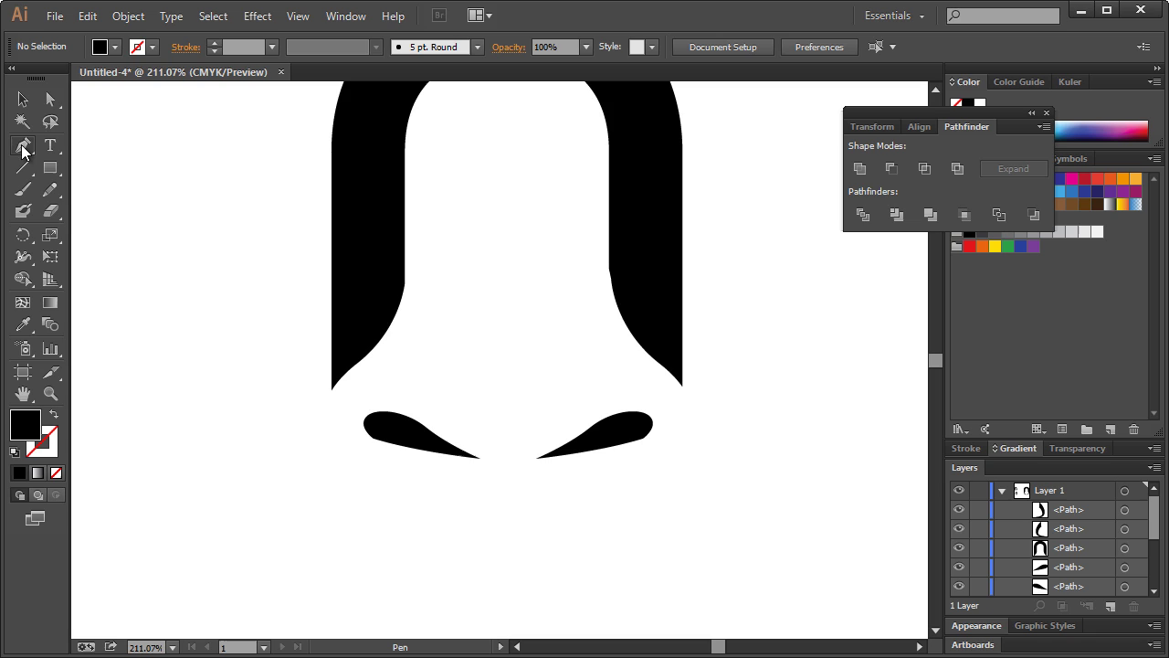
click(348, 448)
click(407, 493)
drag(420, 502, 548, 523)
key(ctrl+z)
key(ctrl+z)
mouse_move(471, 528)
mouse_down()
mouse_move(523, 511)
mouse_move(561, 530)
mouse_move(604, 502)
mouse_up()
drag(613, 488, 642, 478)
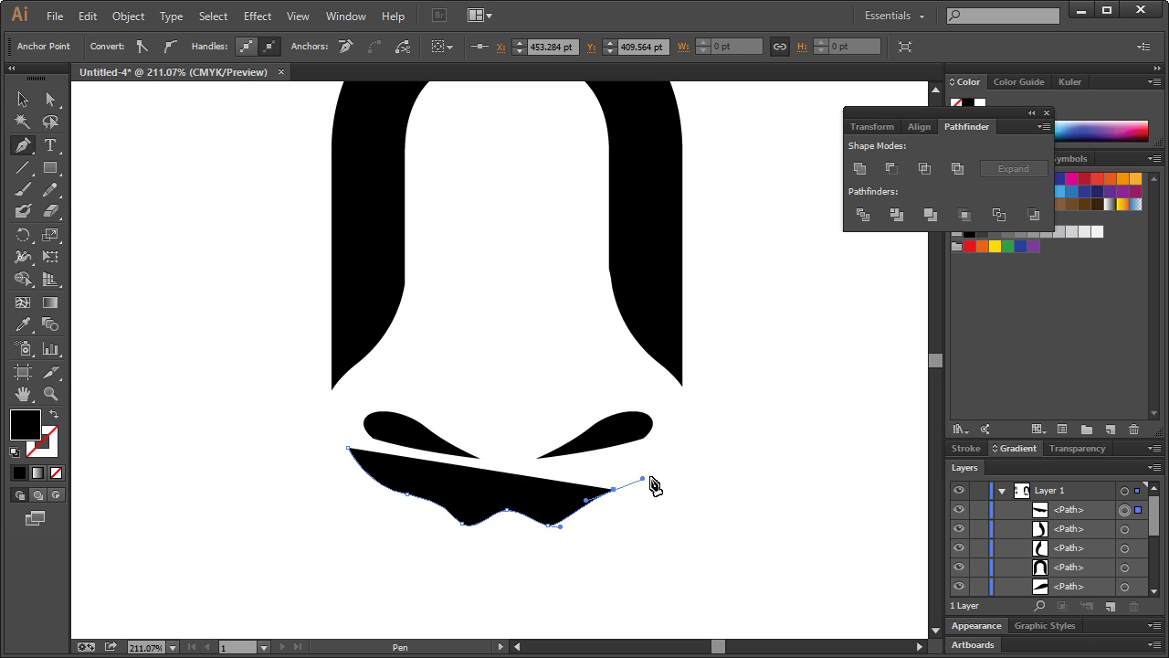
- Place the shape's right end, curve its top edge back, close it, and zoom out
click(680, 442)
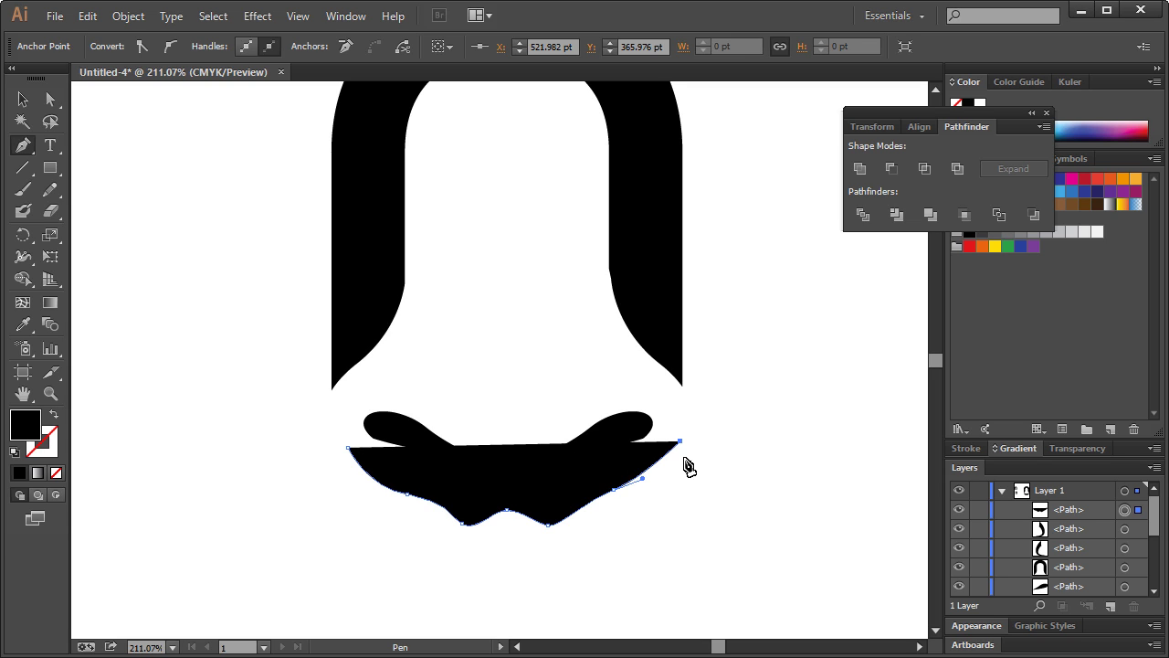
key(ctrl+z)
click(678, 445)
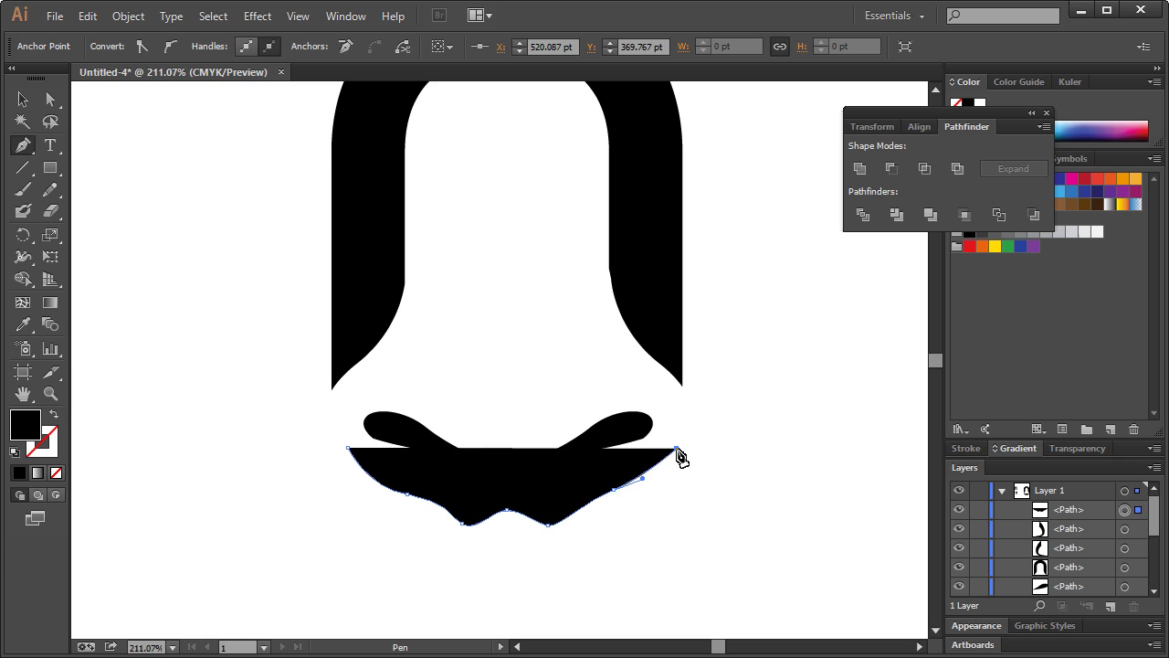
key(ctrl+z)
click(674, 450)
key(ctrl+z)
click(665, 450)
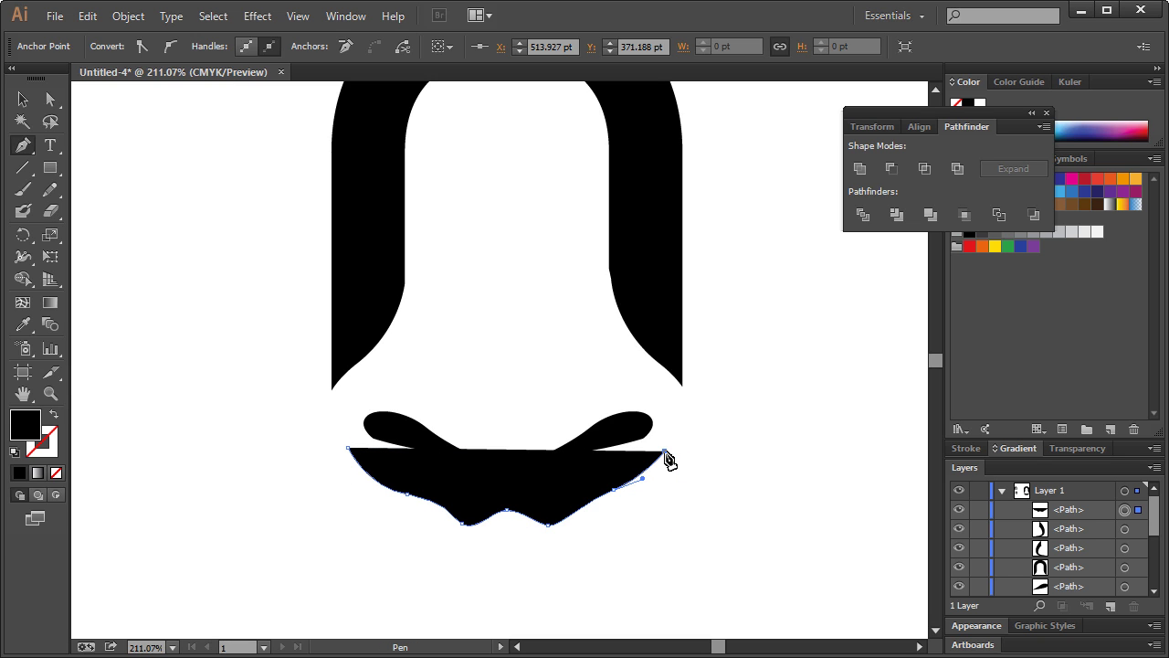
drag(590, 468, 423, 464)
key(ctrl+z)
click(349, 454)
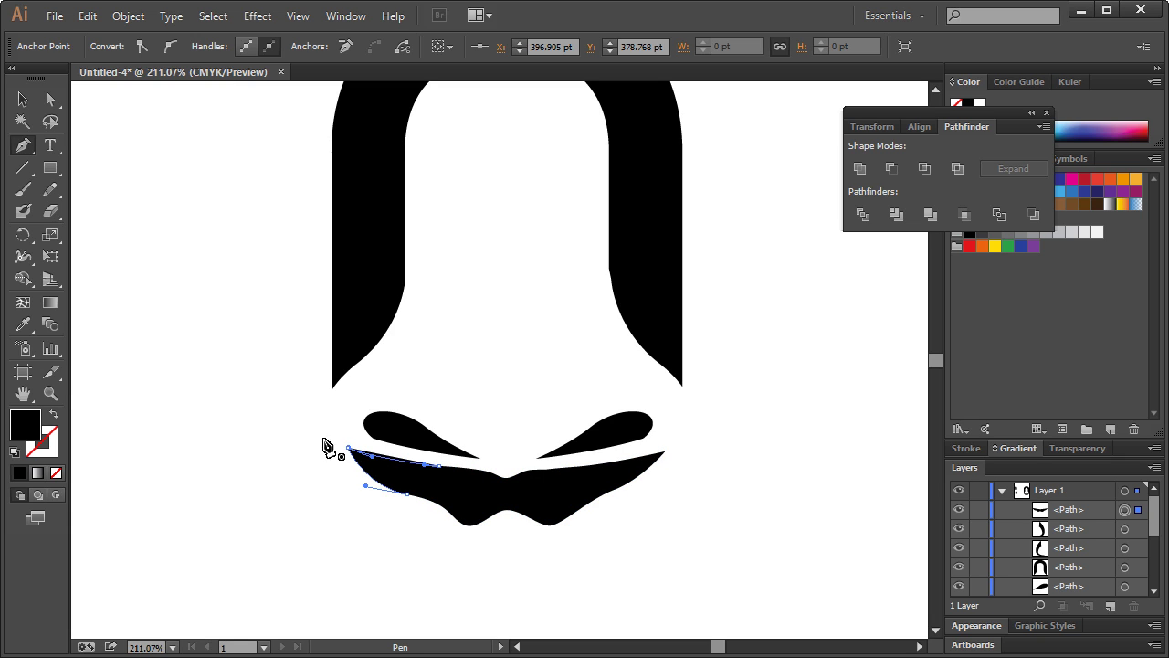
click(22, 100)
click(146, 183)
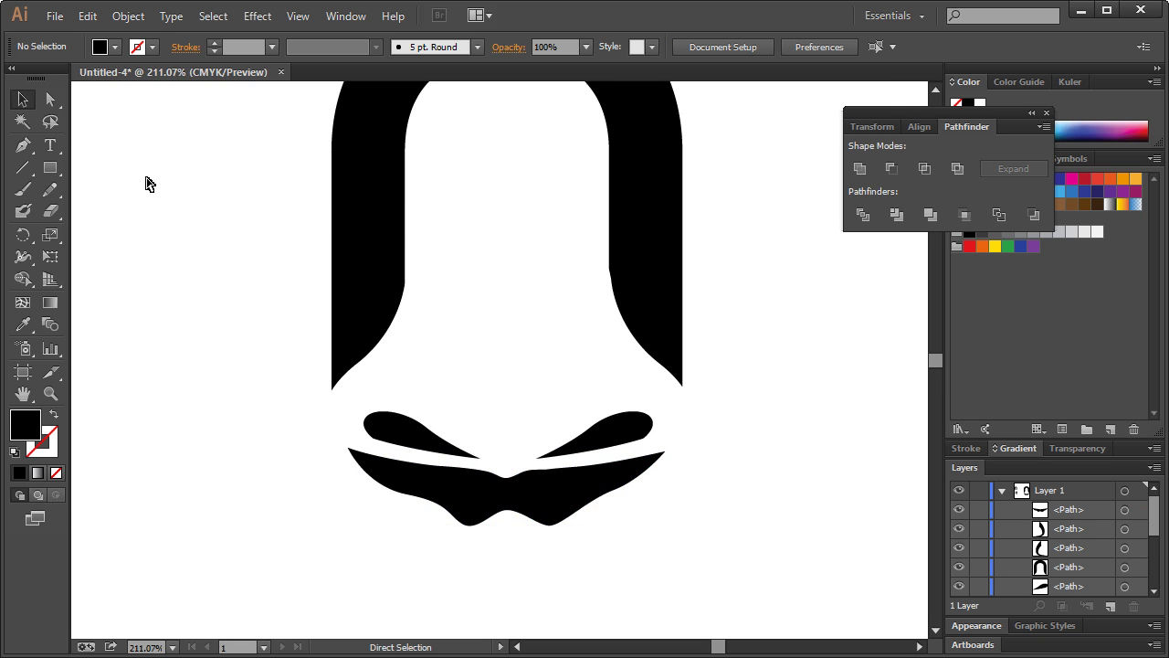
key(ctrl+1)
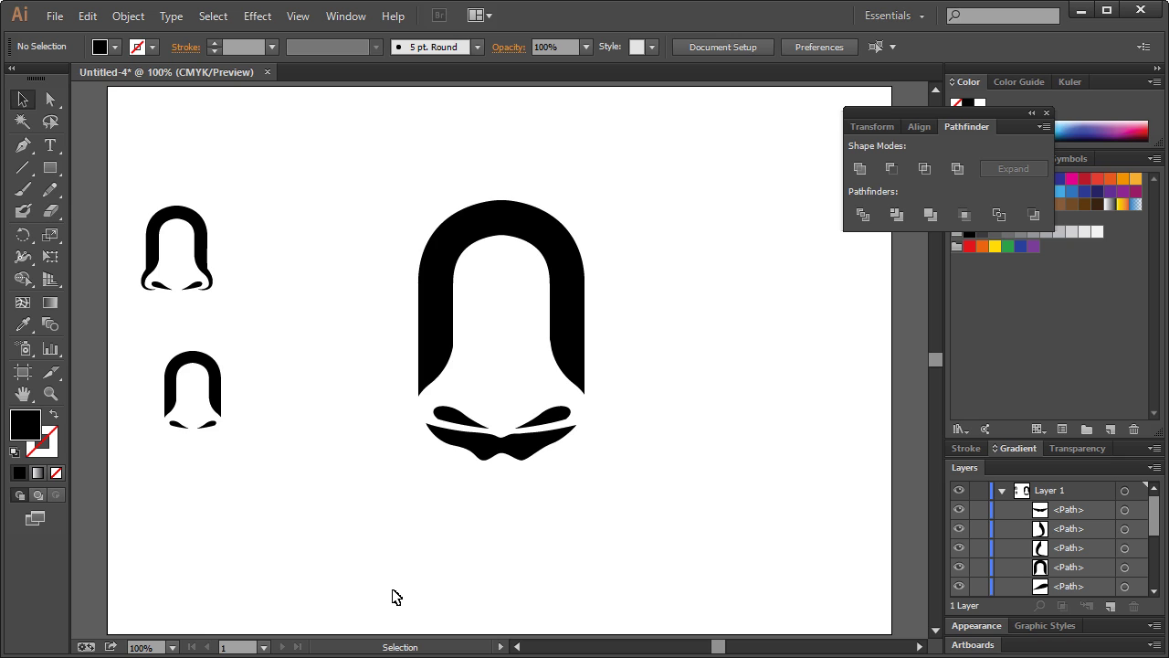
- Try nudging the base shape under the nostrils up and down, then delete it
click(520, 451)
key(Up)
key(Up)
key(Up)
key(Up)
key(Up)
key(Up)
key(Up)
key(Up)
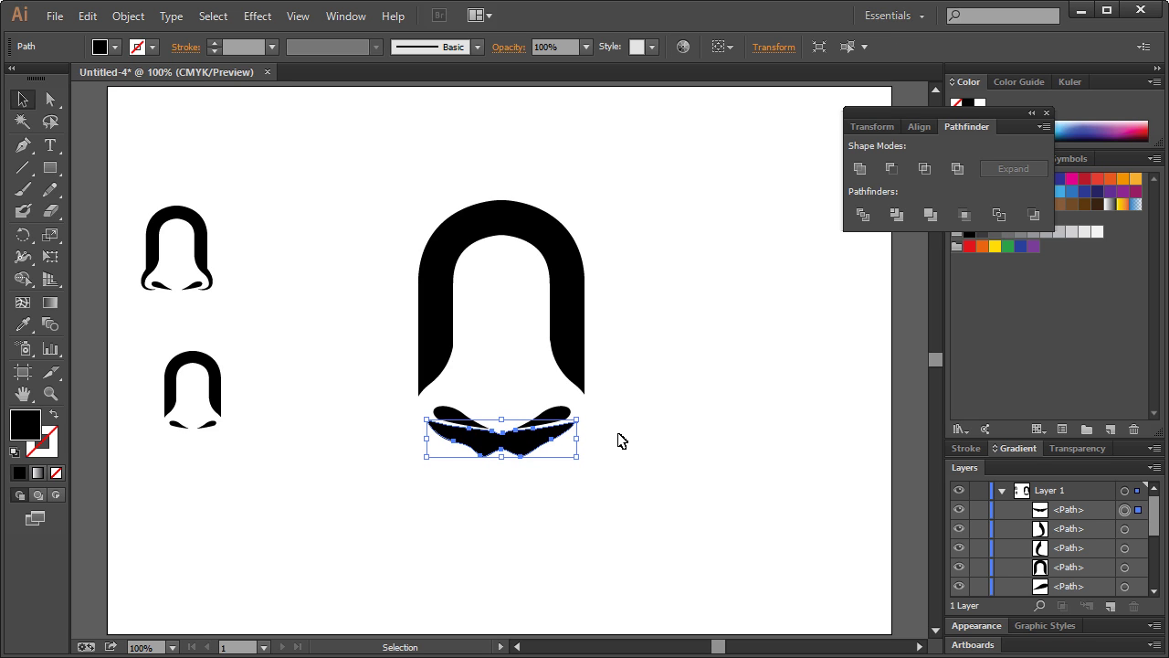
click(704, 404)
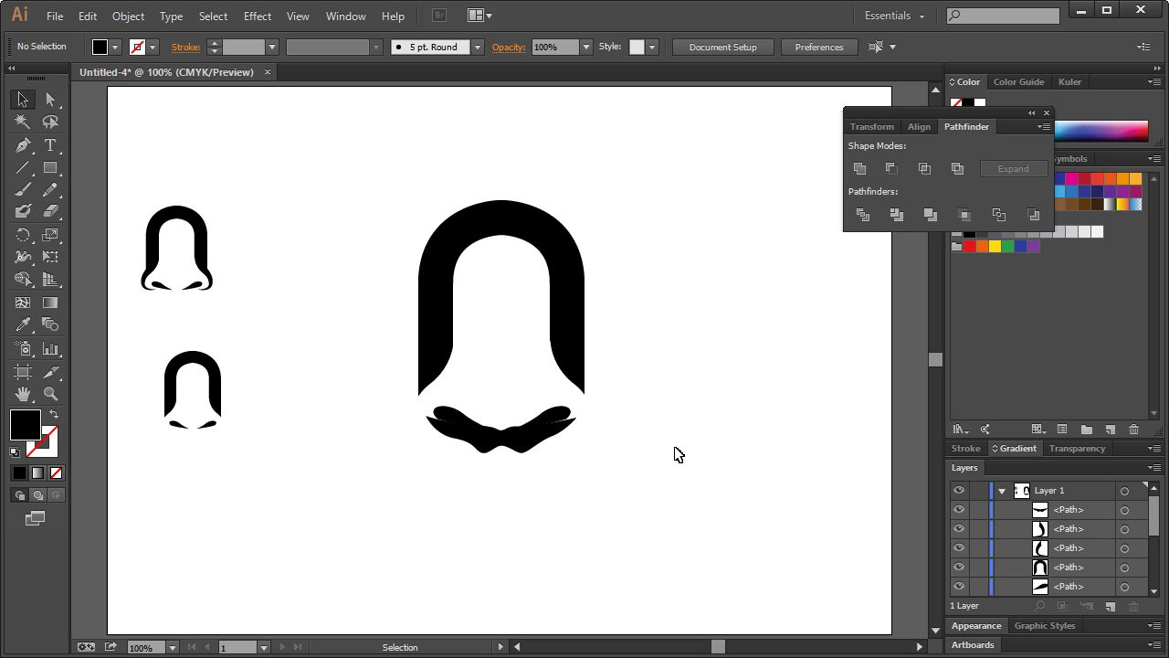
click(541, 446)
key(Down)
key(Down)
key(Down)
key(Down)
key(Down)
key(Down)
key(Down)
key(Down)
click(645, 456)
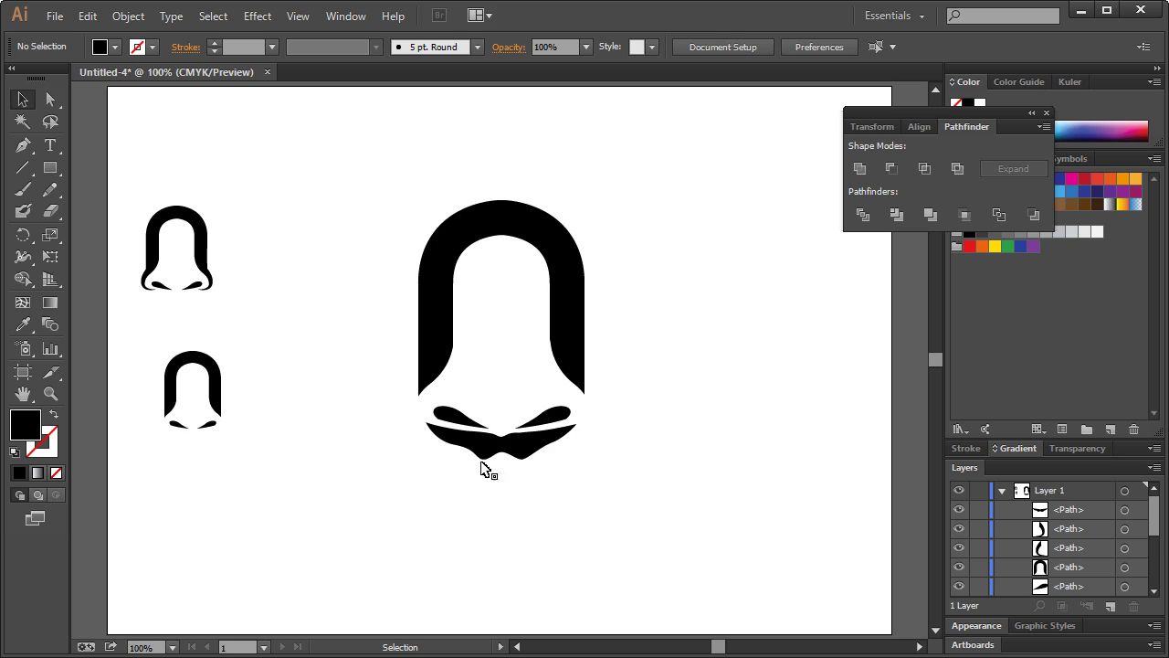
click(540, 449)
drag(506, 464, 506, 473)
click(666, 502)
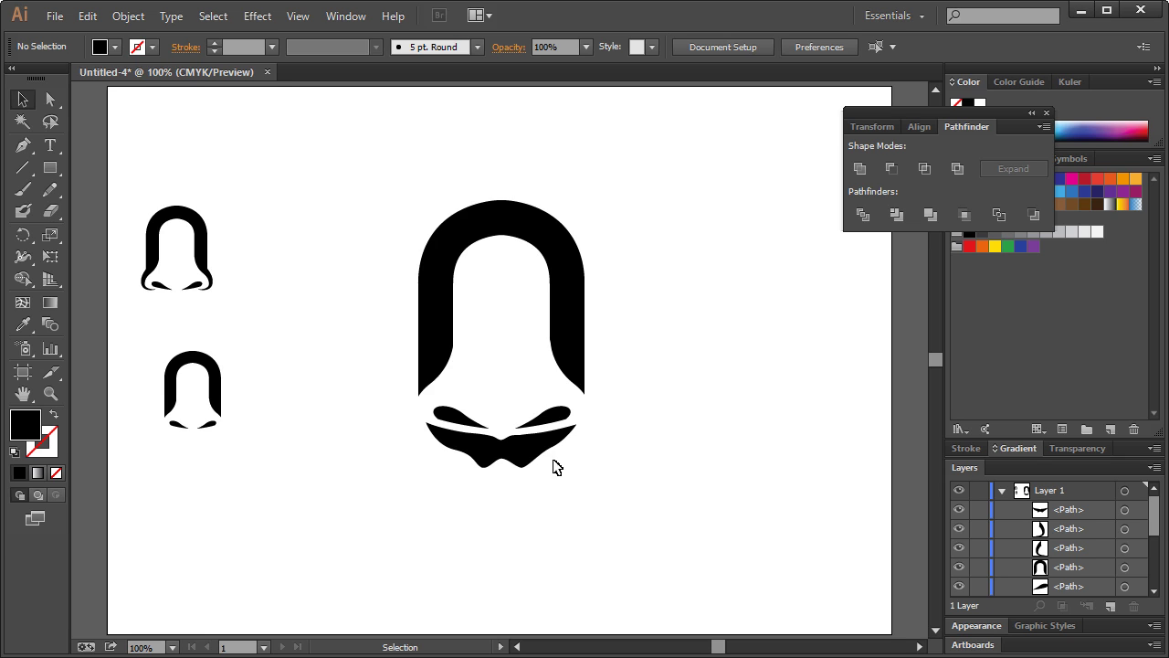
click(527, 461)
key(Delete)
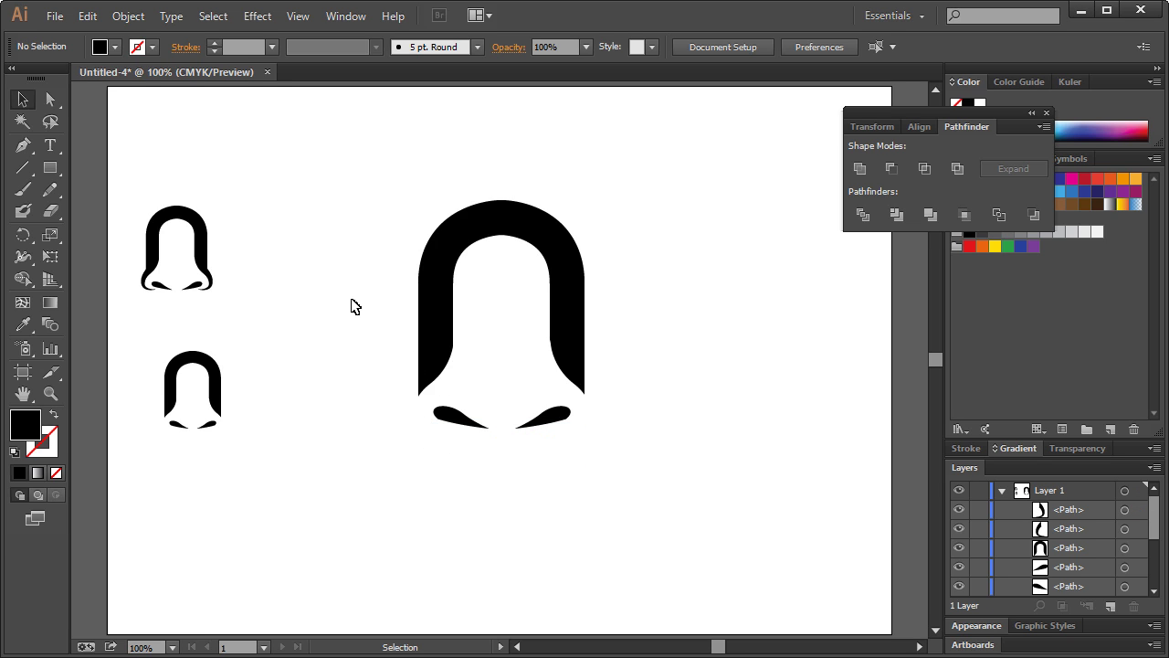
- Delete the two small nose copies on the left of the page
drag(357, 205, 711, 472)
click(306, 355)
drag(546, 384, 502, 385)
click(209, 285)
click(245, 244)
drag(117, 186, 263, 325)
key(Delete)
drag(149, 319, 278, 481)
key(Delete)
- Scale the large nose down proportionally and move it left on the page
drag(338, 181, 668, 499)
drag(585, 200, 513, 300)
drag(501, 343, 354, 366)
click(253, 248)
- Add 'OSE' text right of the nose, enlarging it and lining it up with the arch
click(51, 146)
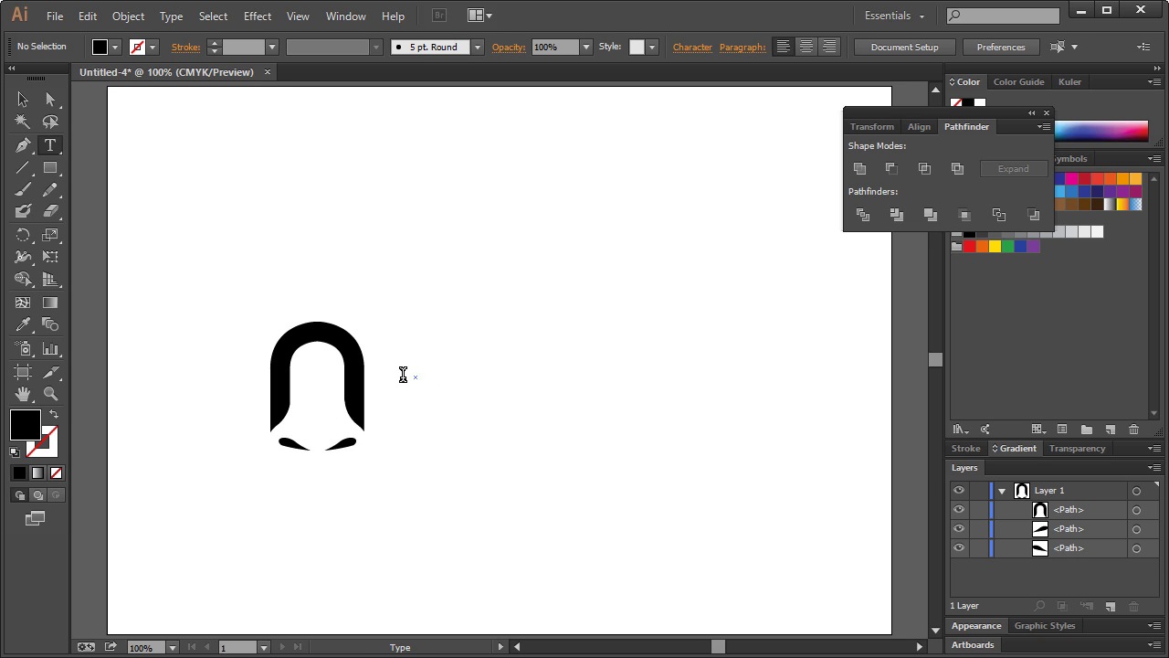
click(417, 380)
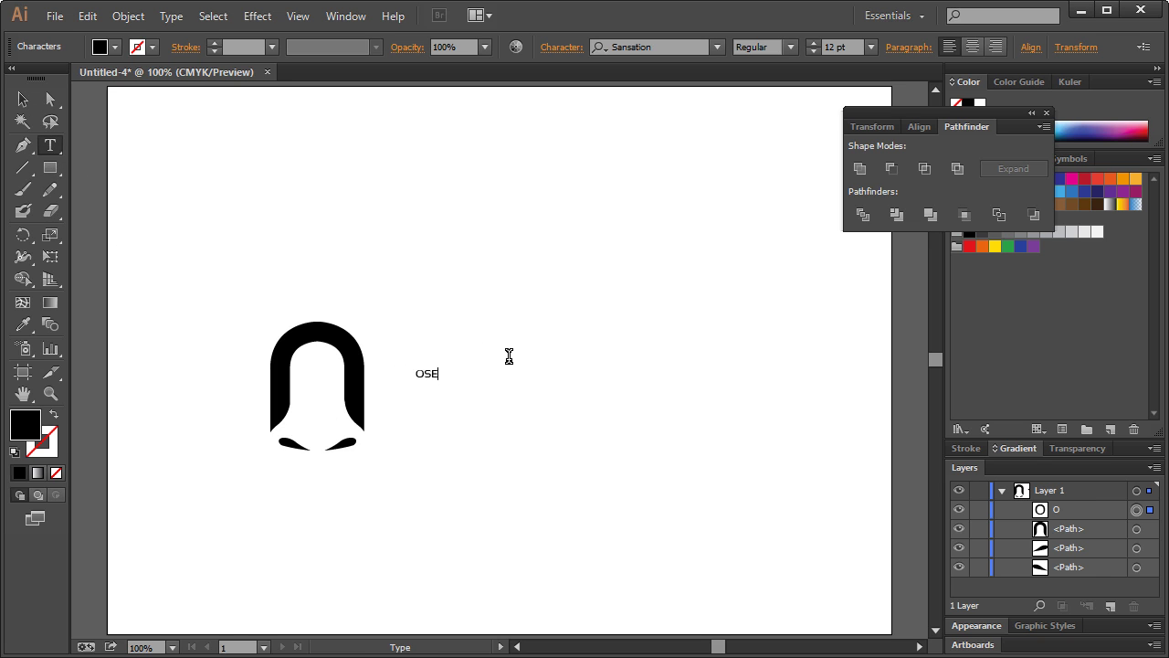
click(23, 99)
drag(442, 365, 762, 265)
click(694, 301)
drag(521, 345, 497, 402)
drag(589, 336, 668, 311)
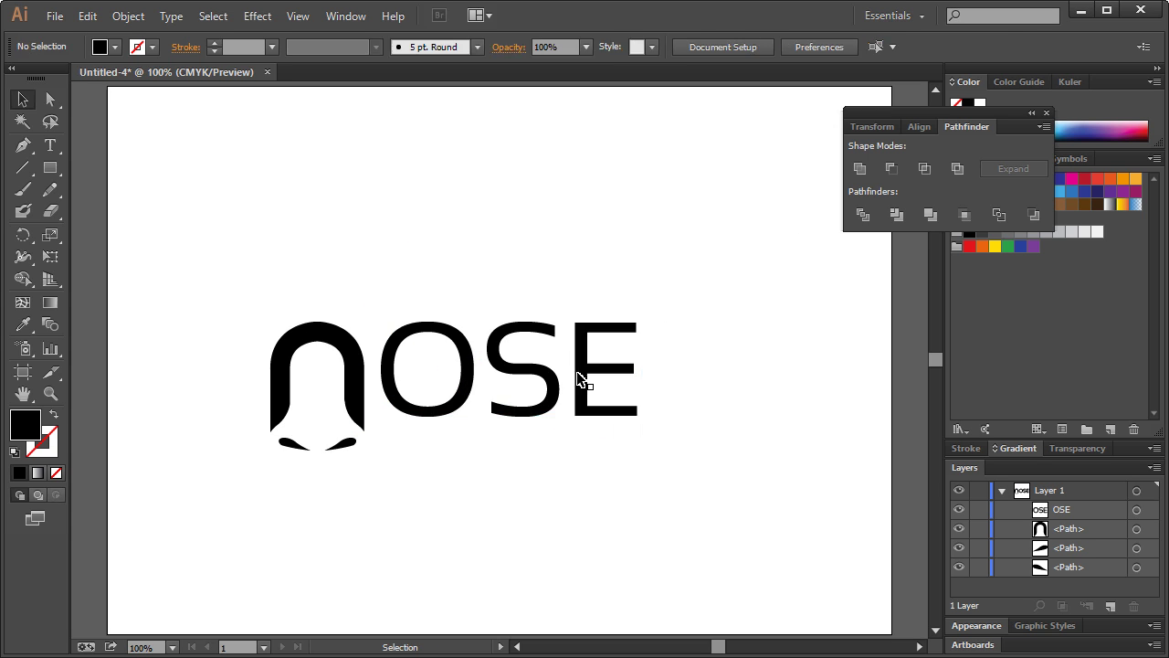
drag(569, 378, 567, 390)
click(569, 246)
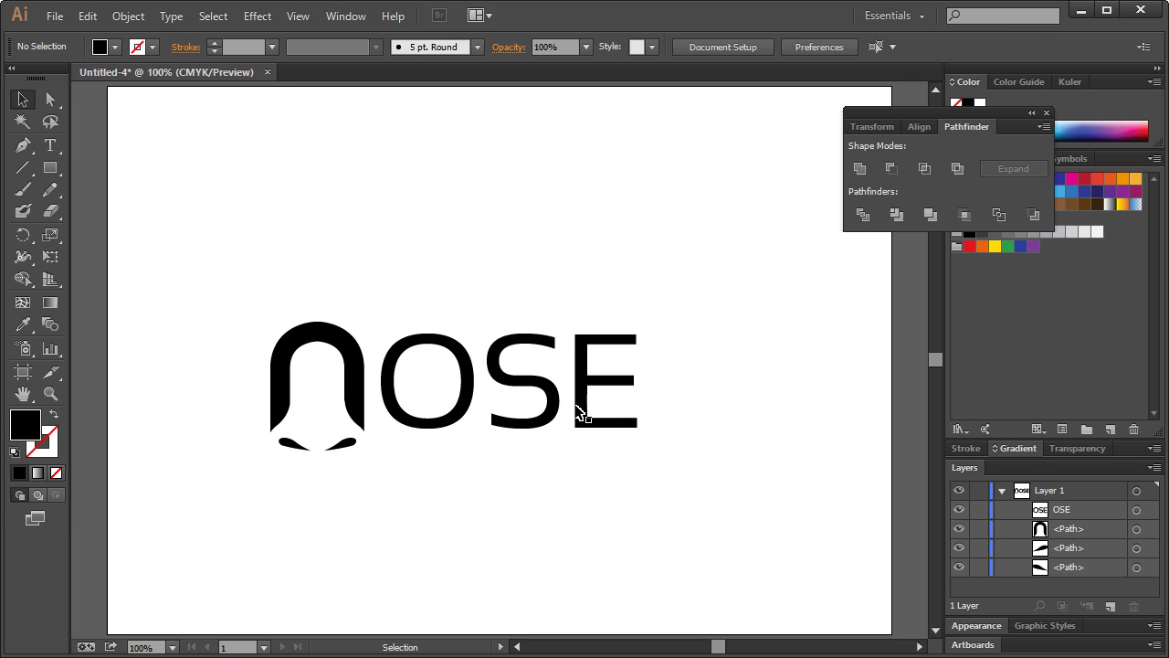
- Retype the text as lowercase 'ose' and convert it to outlines with Shift+Ctrl+O
triple_click(545, 398)
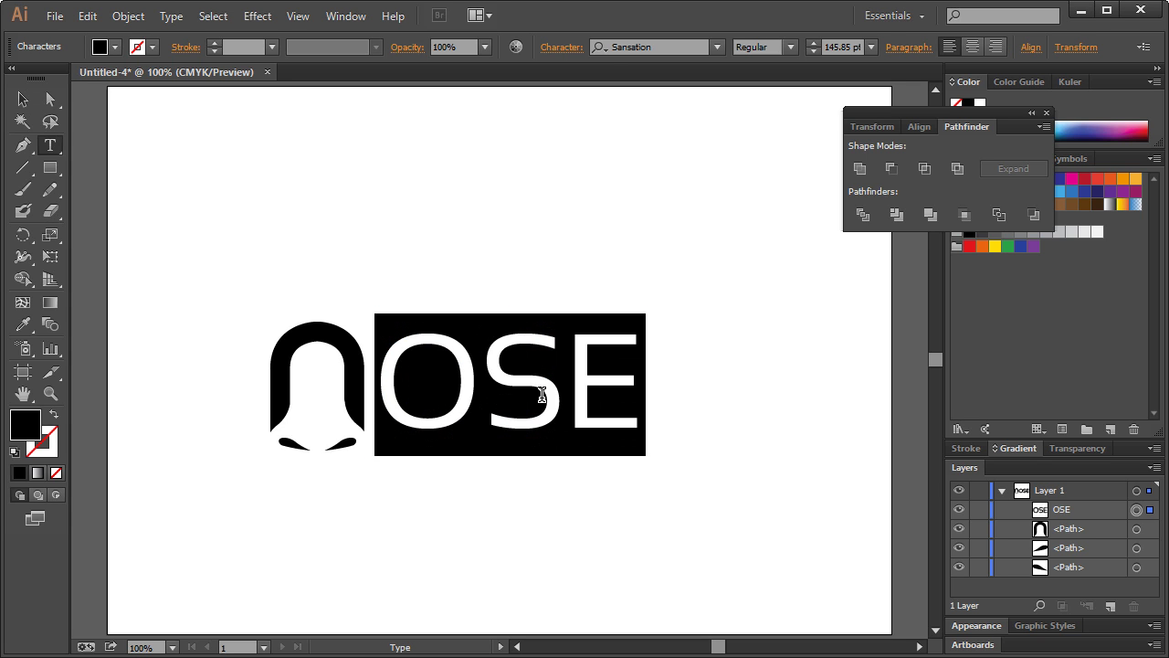
text(ose)
click(23, 99)
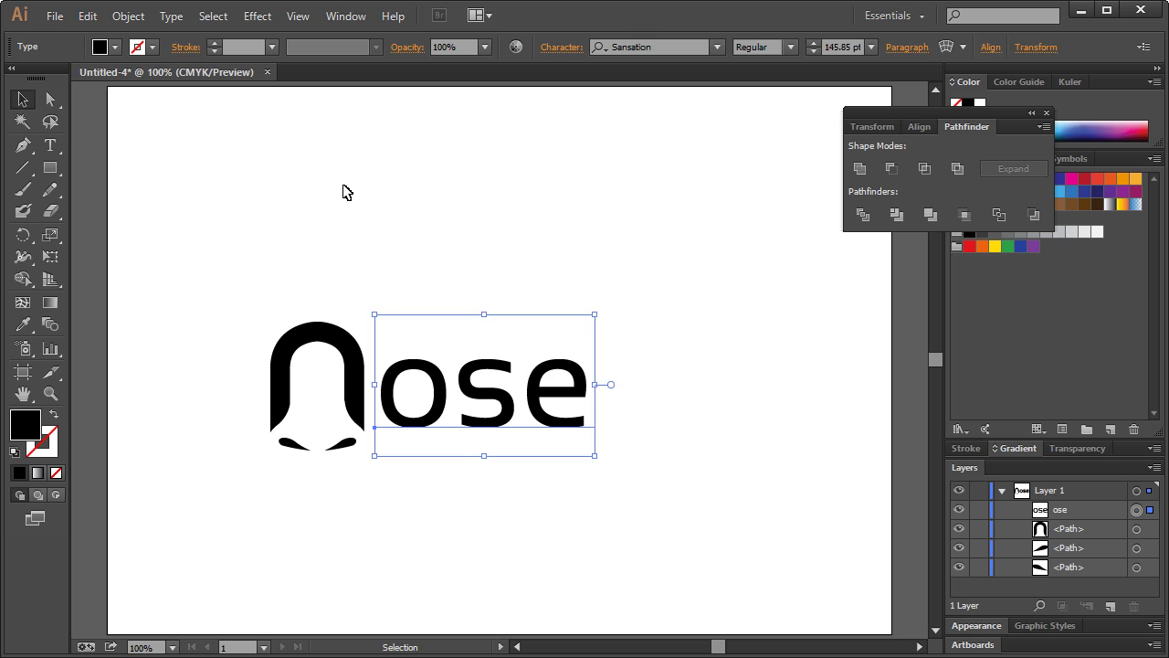
click(346, 194)
click(532, 392)
key(shift+ctrl+o)
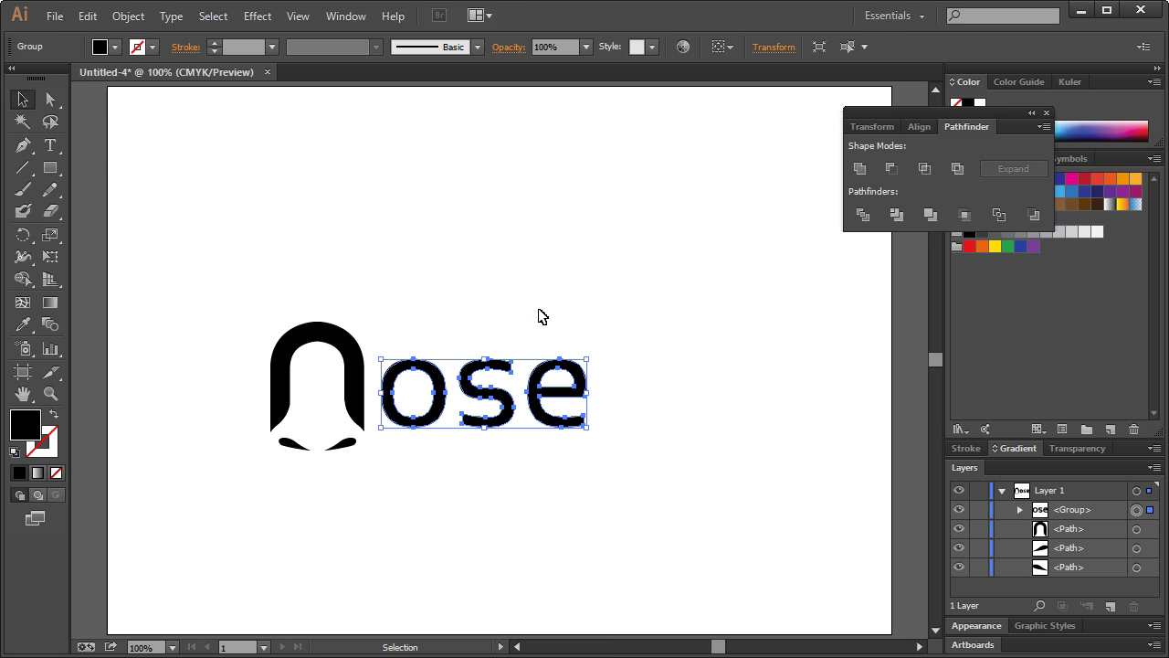
- Run Object > Path > Offset Path on the ose letters with Preview on and Offset 2 pt
click(87, 17)
mouse_move(117, 24)
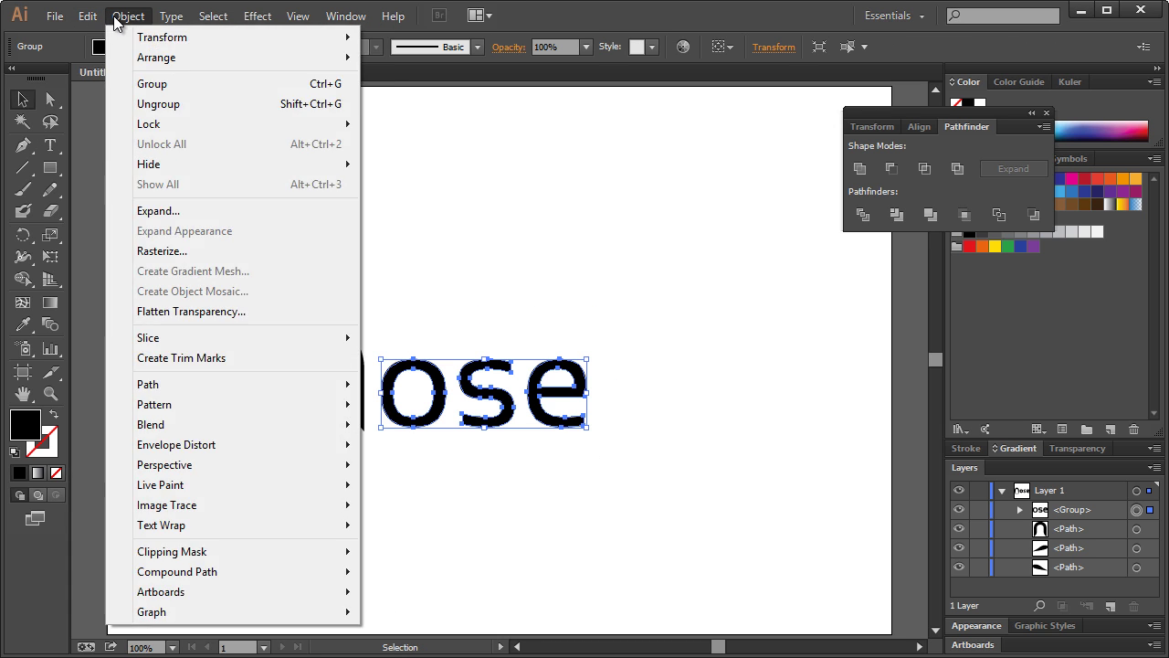
mouse_move(164, 384)
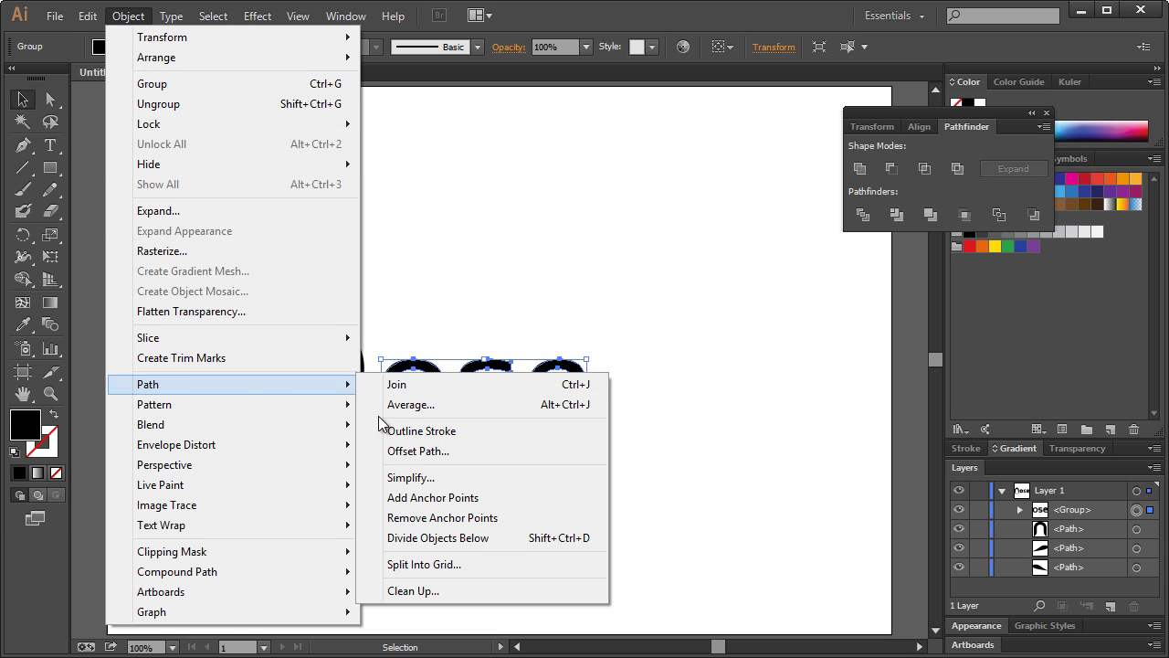
click(425, 449)
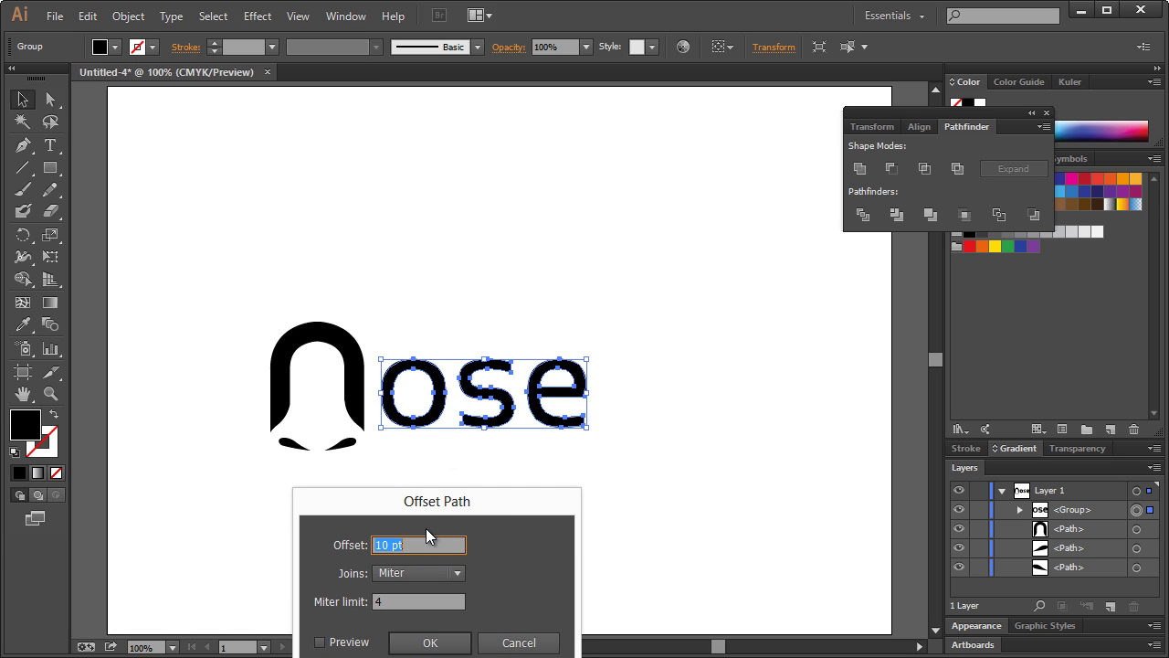
drag(478, 501, 860, 357)
click(717, 501)
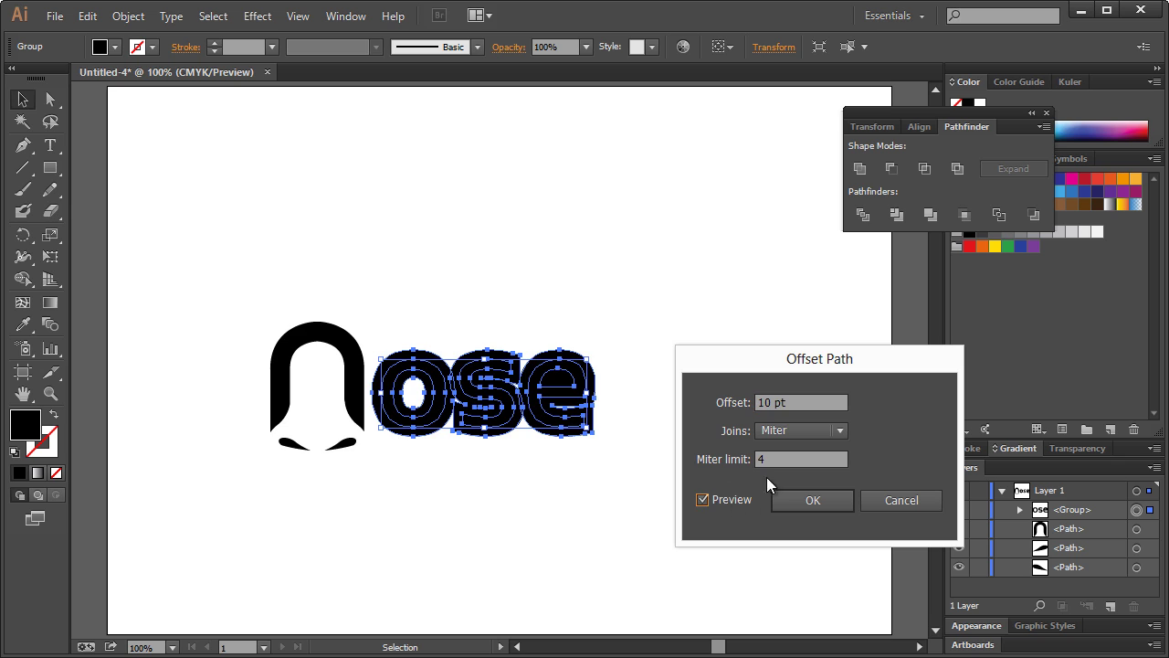
drag(775, 402, 735, 410)
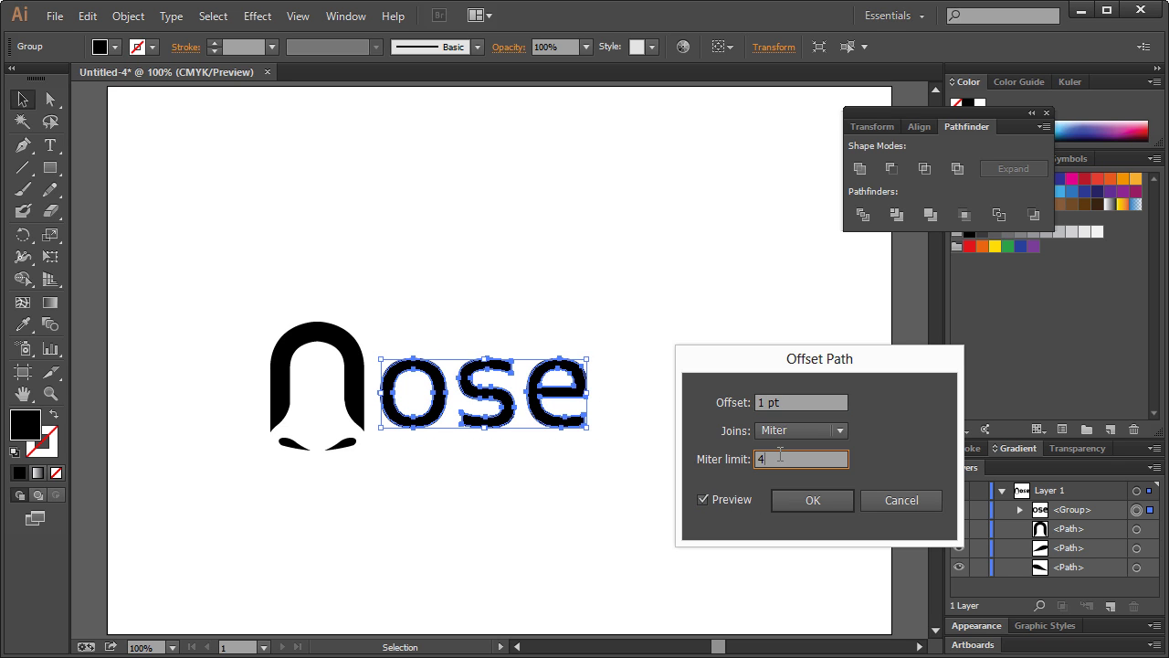
key(Tab)
key(Tab)
double_click(766, 403)
text(2)
key(Tab)
key(Tab)
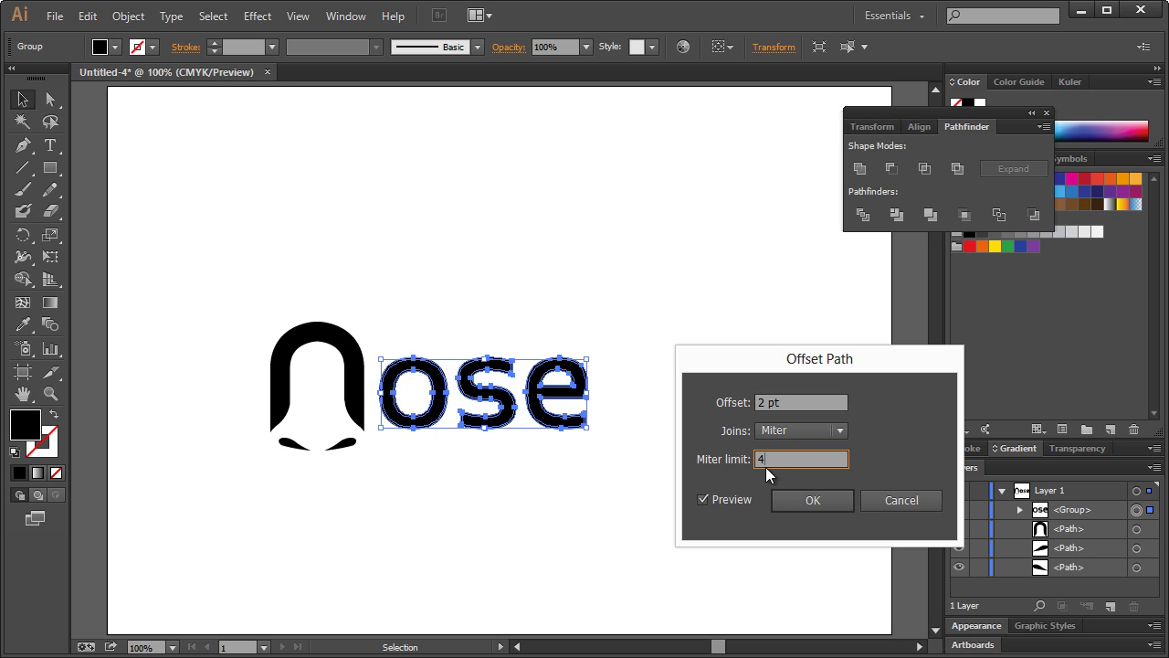
click(808, 500)
click(705, 313)
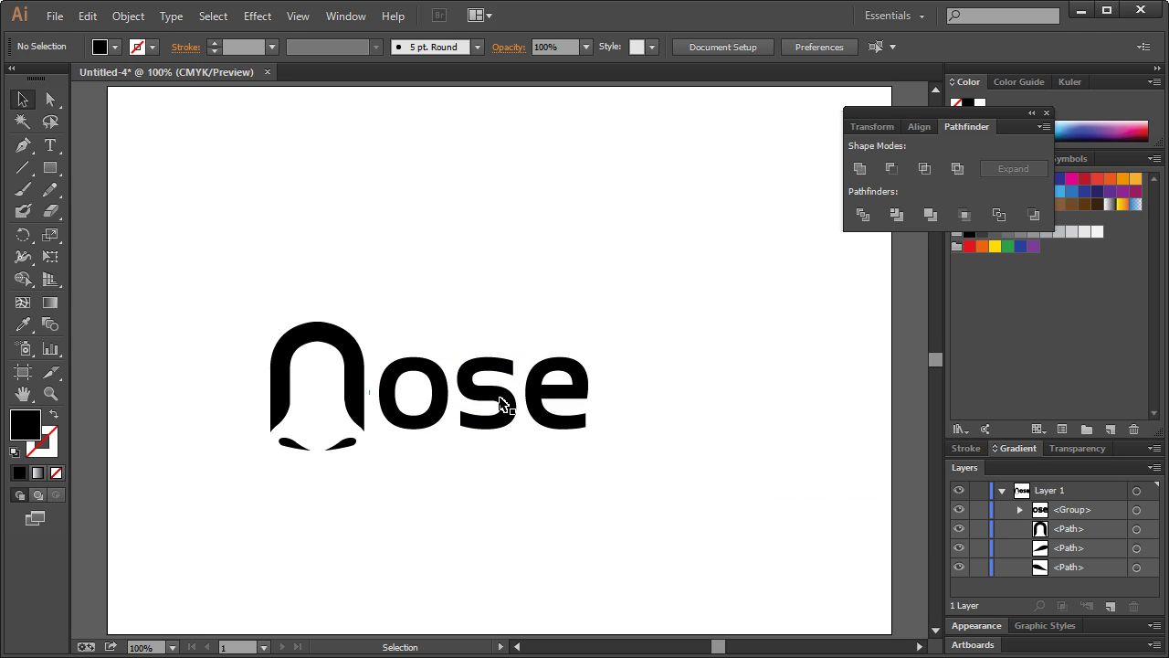
- Scale up the nose arch, nostrils and 'ose' lettering together, then shift the group higher
click(508, 402)
click(587, 316)
drag(225, 261, 625, 512)
drag(588, 449, 705, 499)
drag(655, 464, 657, 361)
click(752, 389)
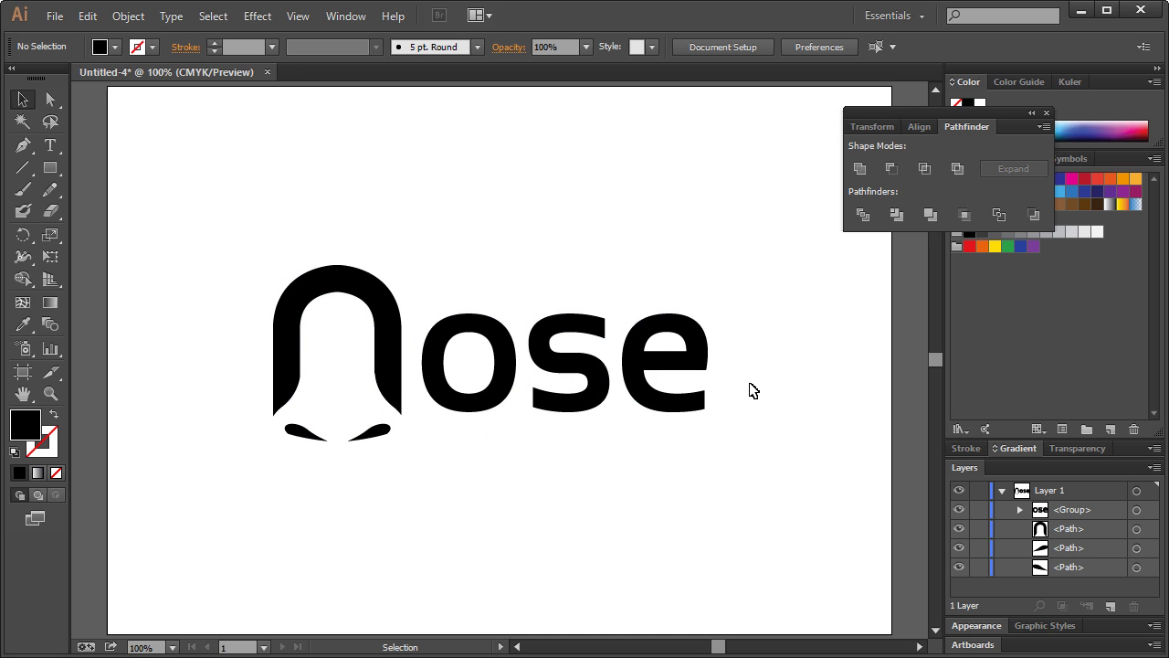